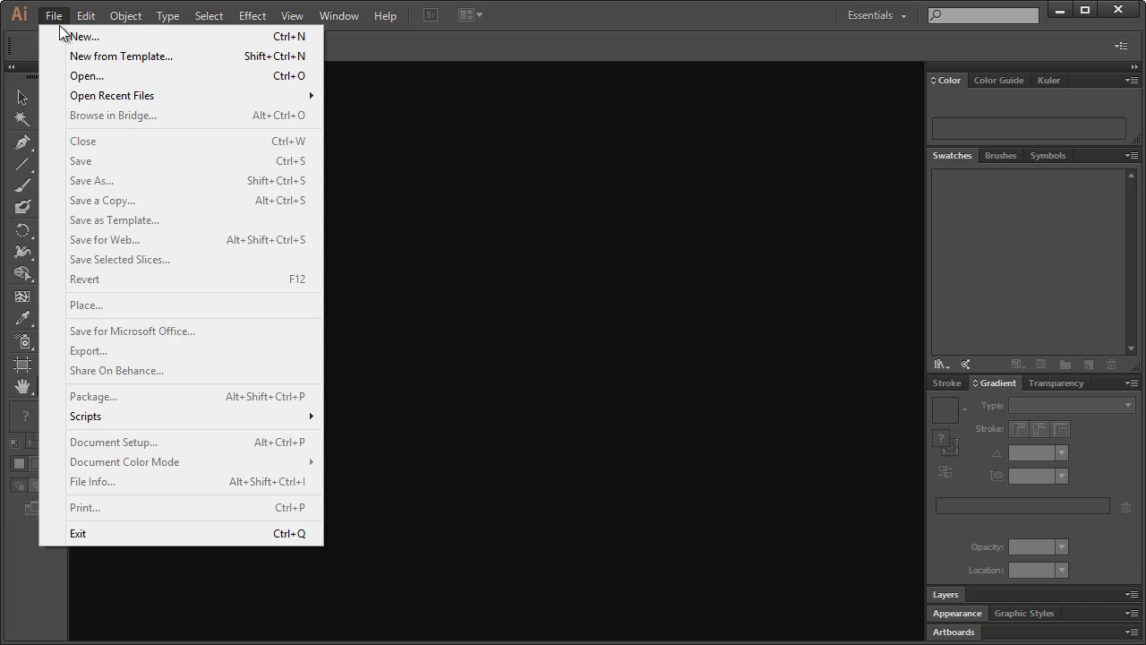
- Start a new document named 'Business Card' with a single artboard
{"action": "left_click", "coordinate": [61, 36]}
{"action": "left_click", "coordinate": [515, 197]}
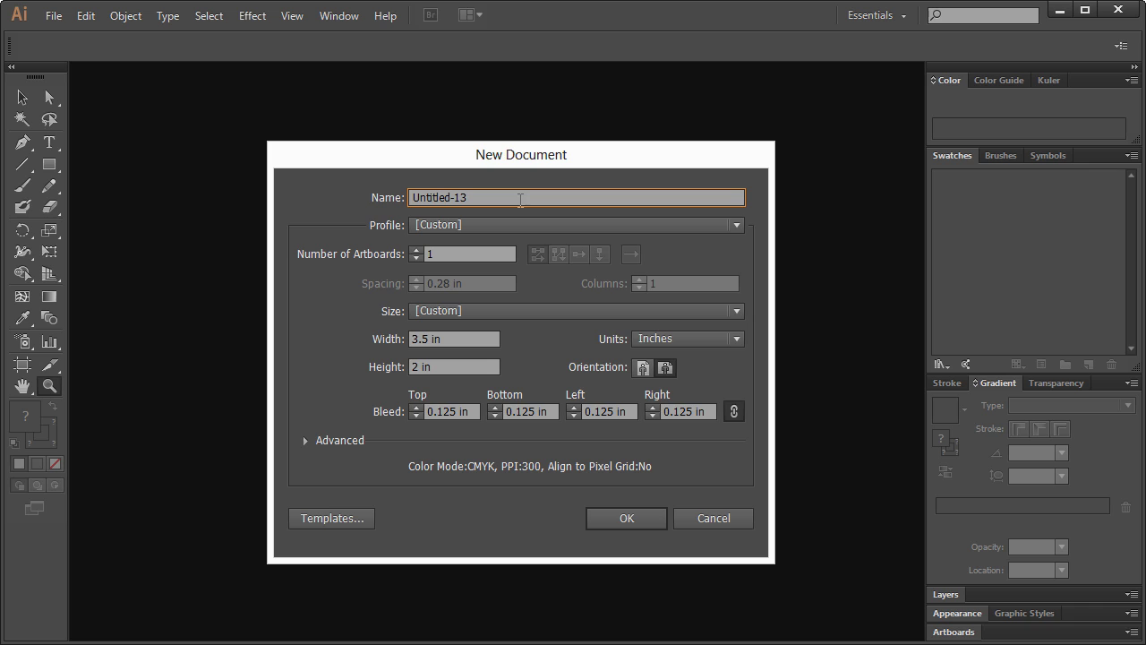
{"action": "left_click", "coordinate": [518, 198]}
{"action": "left_click", "coordinate": [468, 254]}
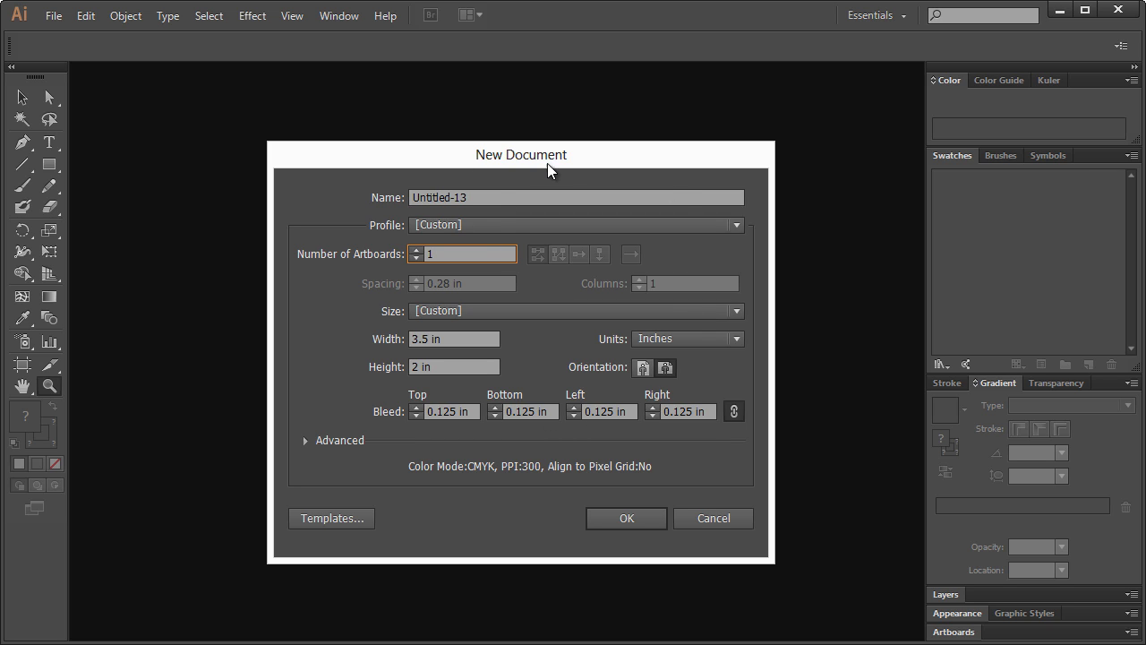
{"action": "key", "text": "shift+Tab"}
{"action": "type", "text": "B"}
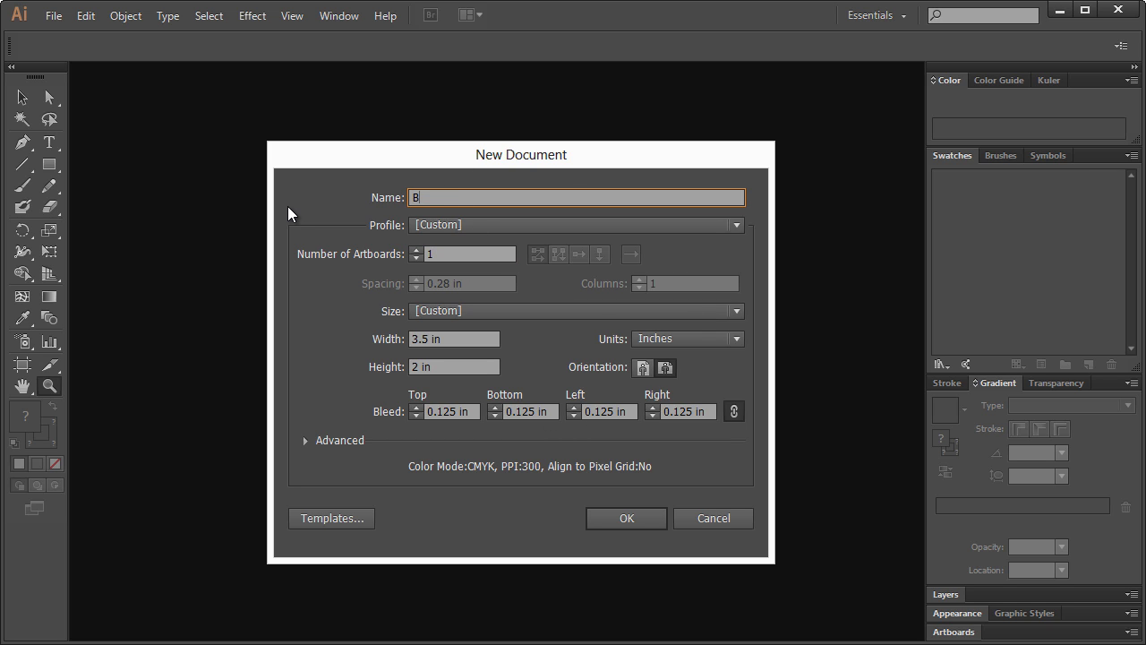
{"action": "type", "text": "usiness card"}
{"action": "key", "text": "BackSpace"}
{"action": "key", "text": "BackSpace"}
{"action": "key", "text": "BackSpace"}
{"action": "key", "text": "BackSpace"}
{"action": "type", "text": "Cadr"}
{"action": "key", "text": "BackSpace"}
{"action": "type", "text": "rd"}
{"action": "left_click", "coordinate": [452, 255]}
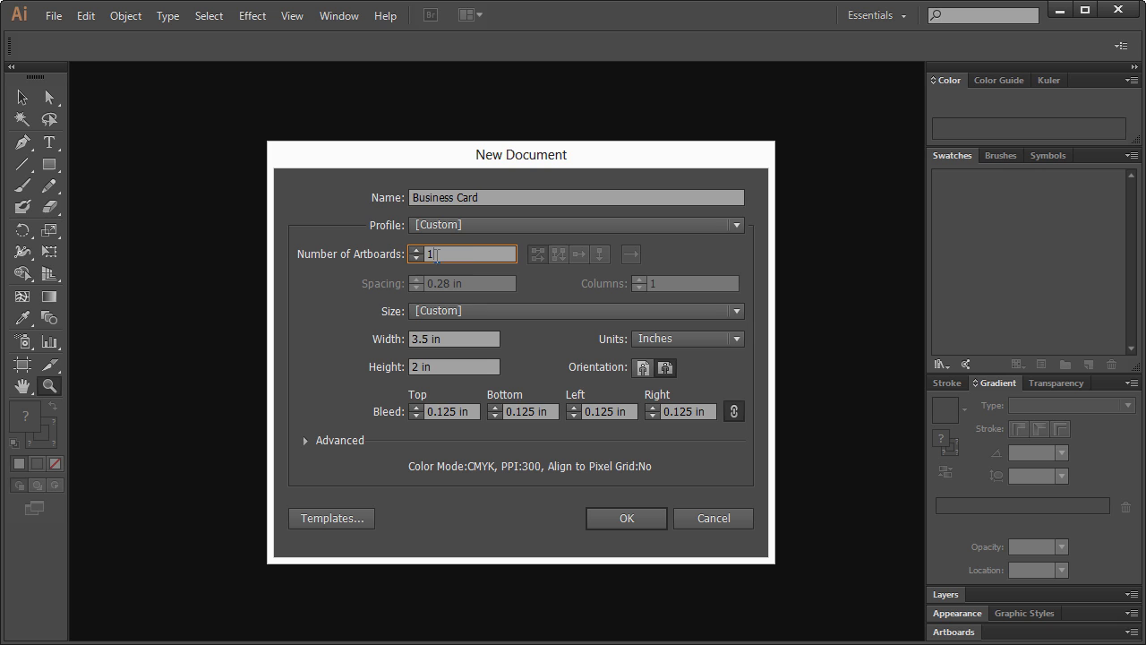
- Set the size to 3.5 × 2 in, units to Inches and bleed to 0.125 in, and create the document
{"action": "left_click", "coordinate": [427, 341]}
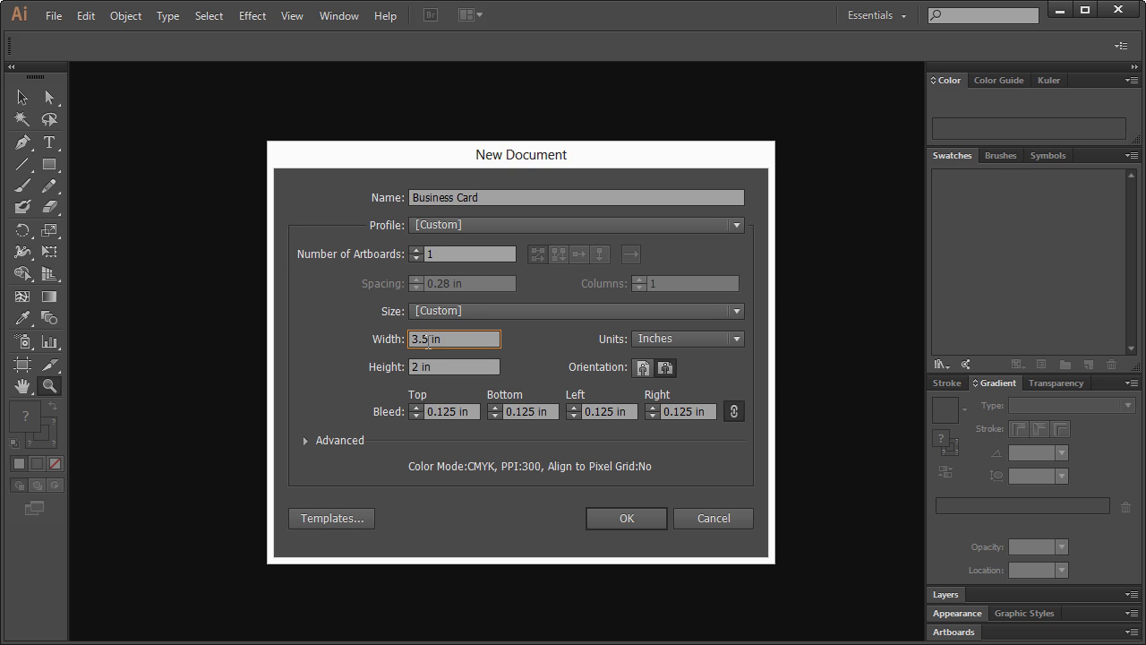
{"action": "double_click", "coordinate": [427, 340]}
{"action": "left_click", "coordinate": [671, 341]}
{"action": "left_click", "coordinate": [683, 395]}
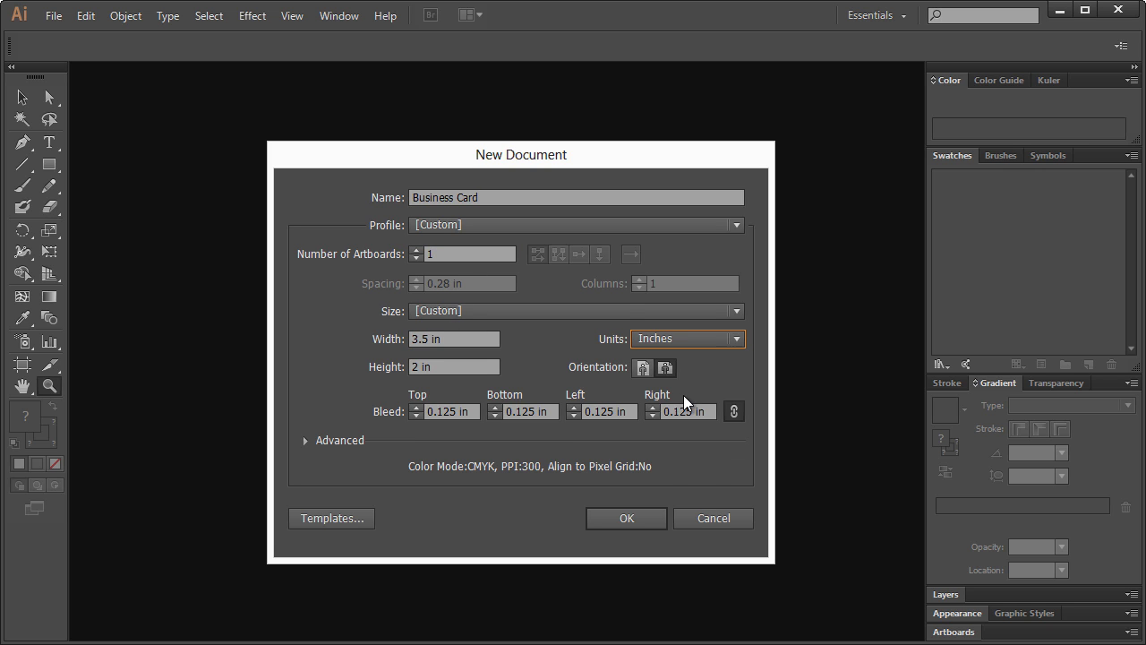
{"action": "left_click", "coordinate": [414, 368]}
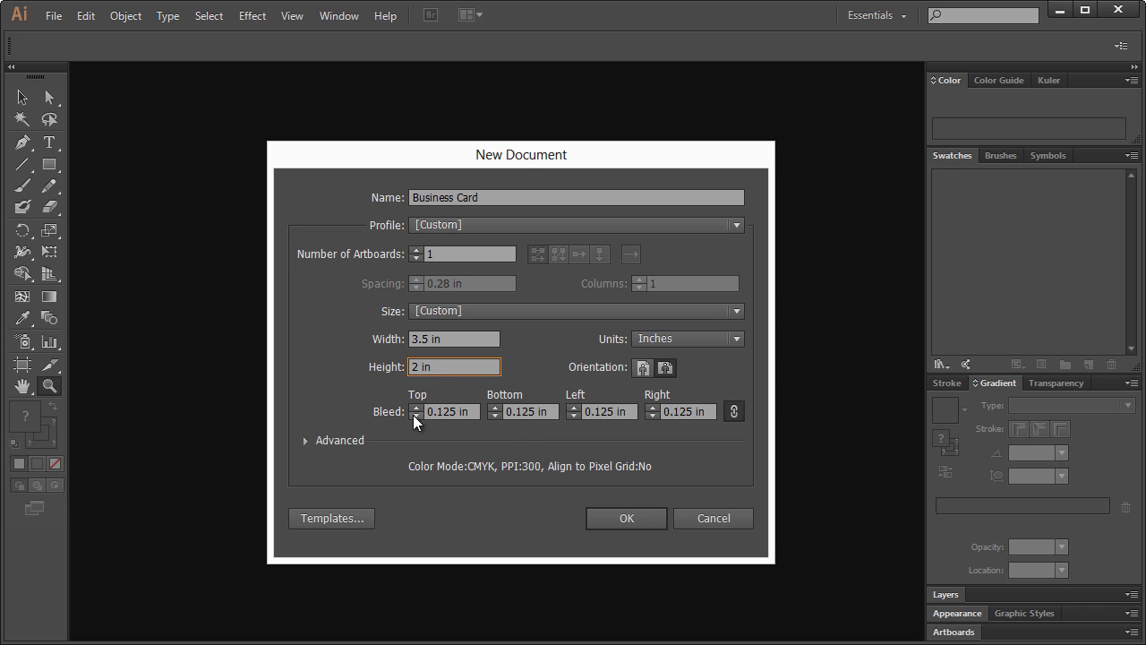
{"action": "left_click", "coordinate": [414, 415]}
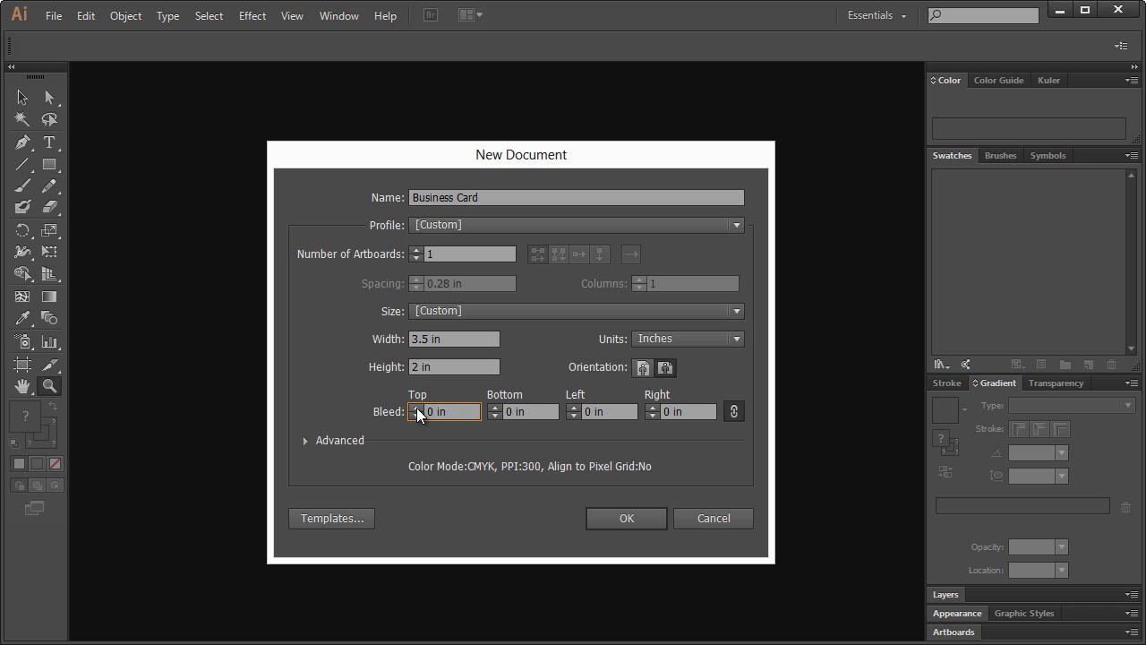
{"action": "left_click", "coordinate": [416, 407]}
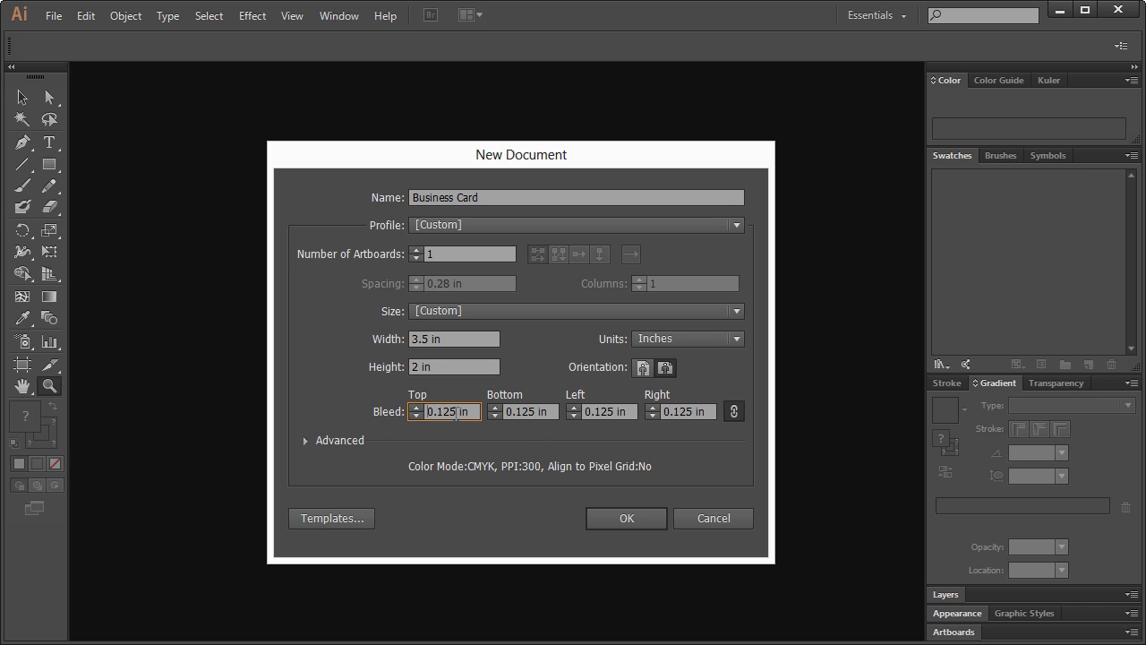
{"action": "double_click", "coordinate": [456, 414]}
{"action": "left_click", "coordinate": [445, 413]}
{"action": "left_click", "coordinate": [643, 520]}
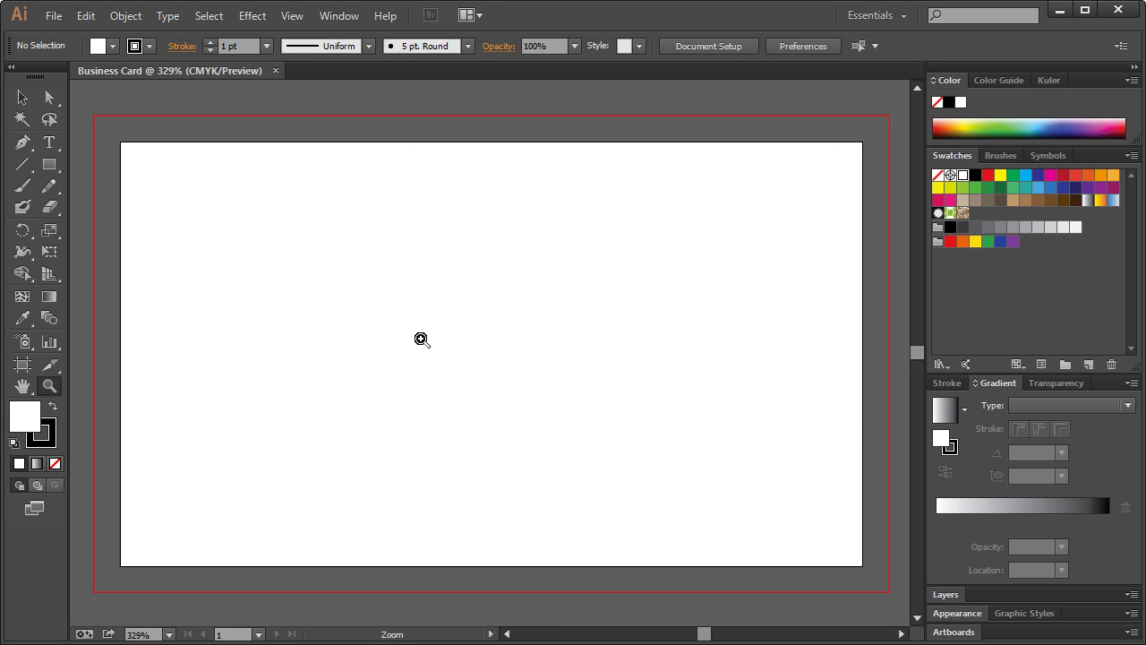
- Zoom the artboard view in to 300%
{"action": "key", "text": "ctrl+1"}
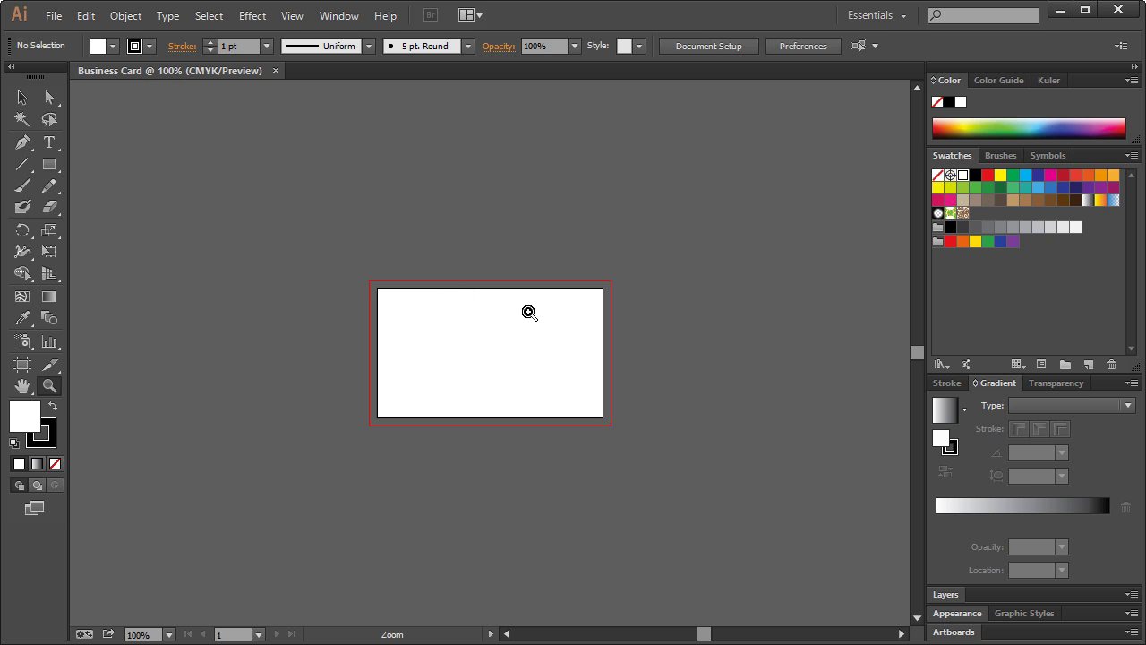
{"action": "left_click", "coordinate": [501, 352]}
{"action": "left_click", "coordinate": [513, 370]}
{"action": "left_click", "coordinate": [544, 383]}
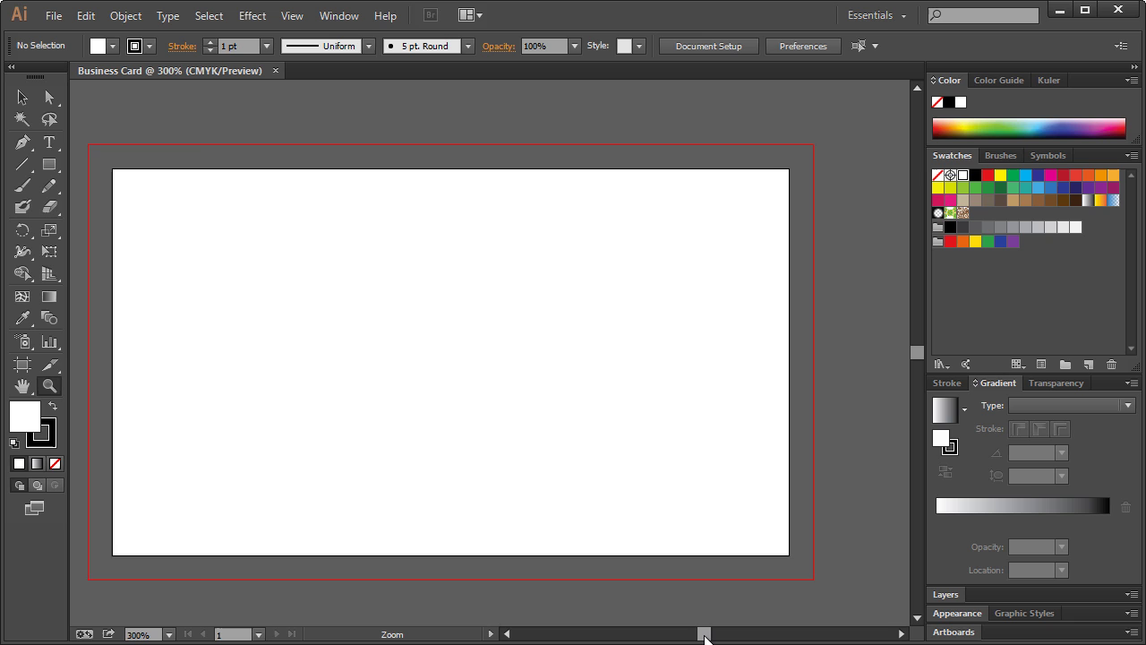
{"action": "left_click_drag", "start_coordinate": [705, 637], "coordinate": [704, 632]}
{"action": "left_click", "coordinate": [507, 633]}
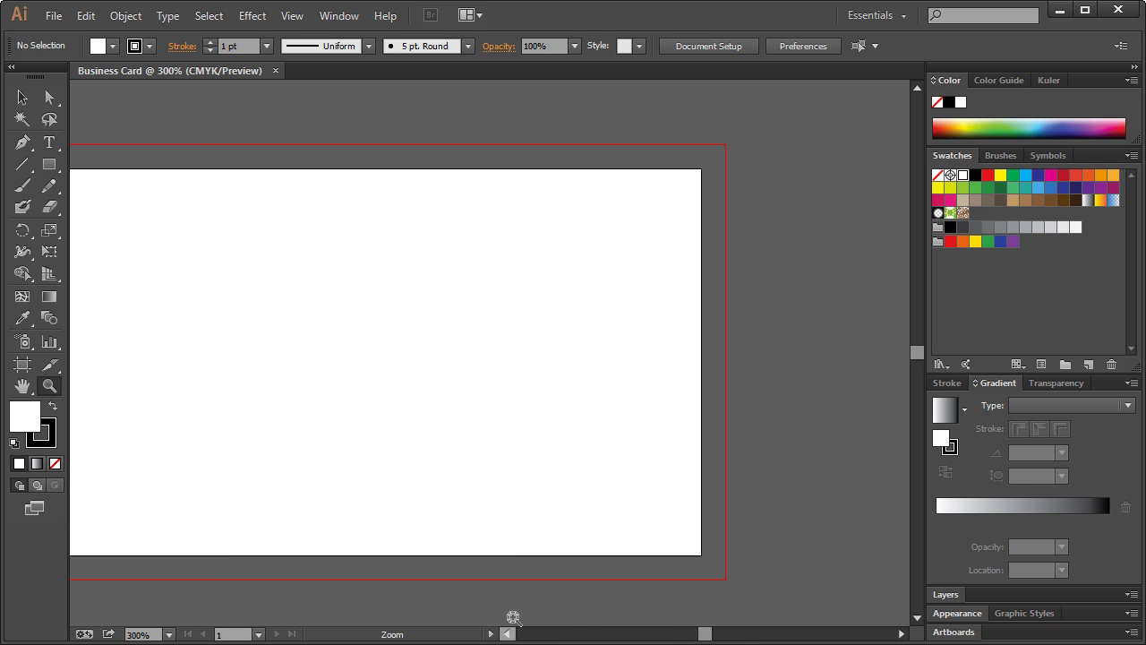
{"action": "left_click", "coordinate": [507, 633]}
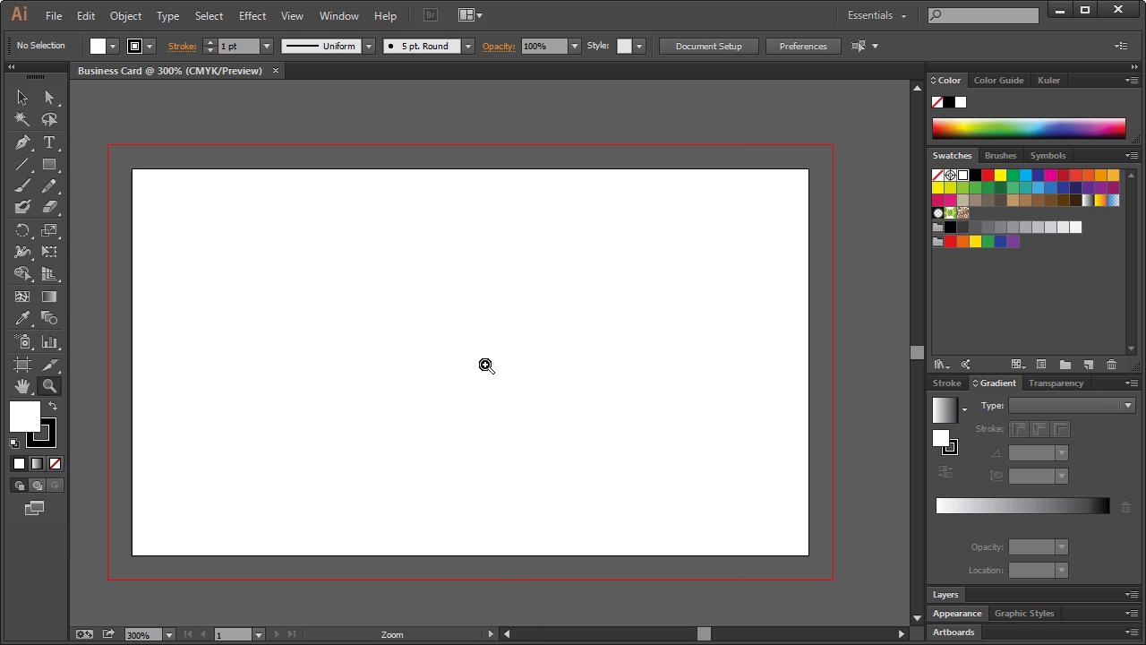
- Show rulers and drag guides just inside the top, left, right and bottom edges
{"action": "key", "text": "ctrl+r"}
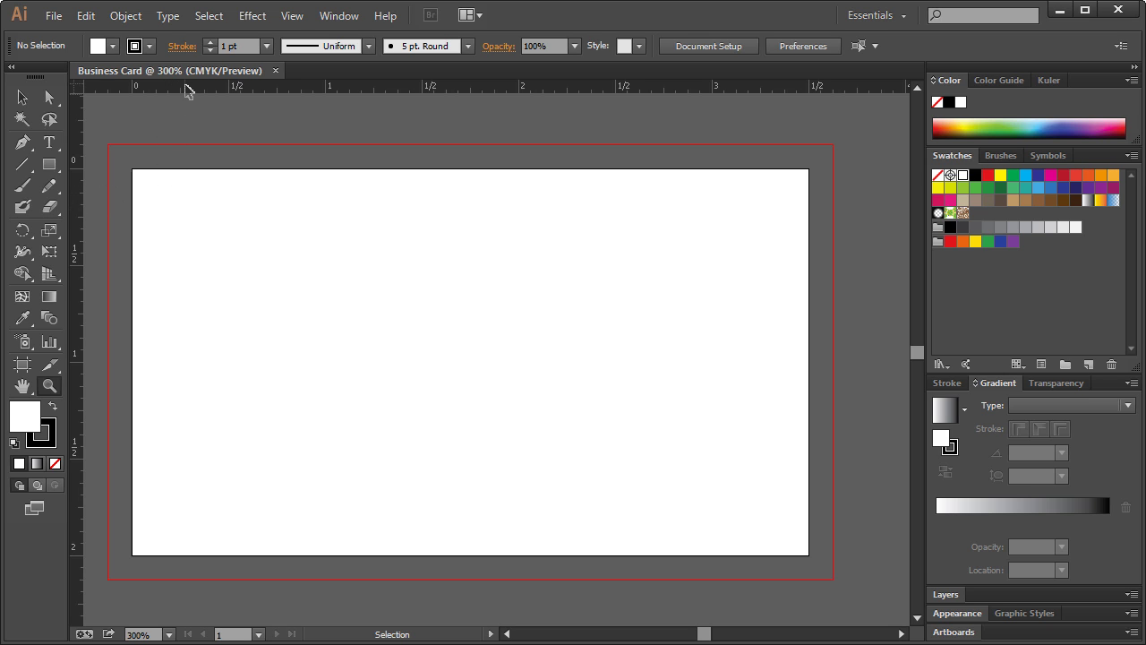
{"action": "left_click_drag", "start_coordinate": [199, 94], "coordinate": [193, 193]}
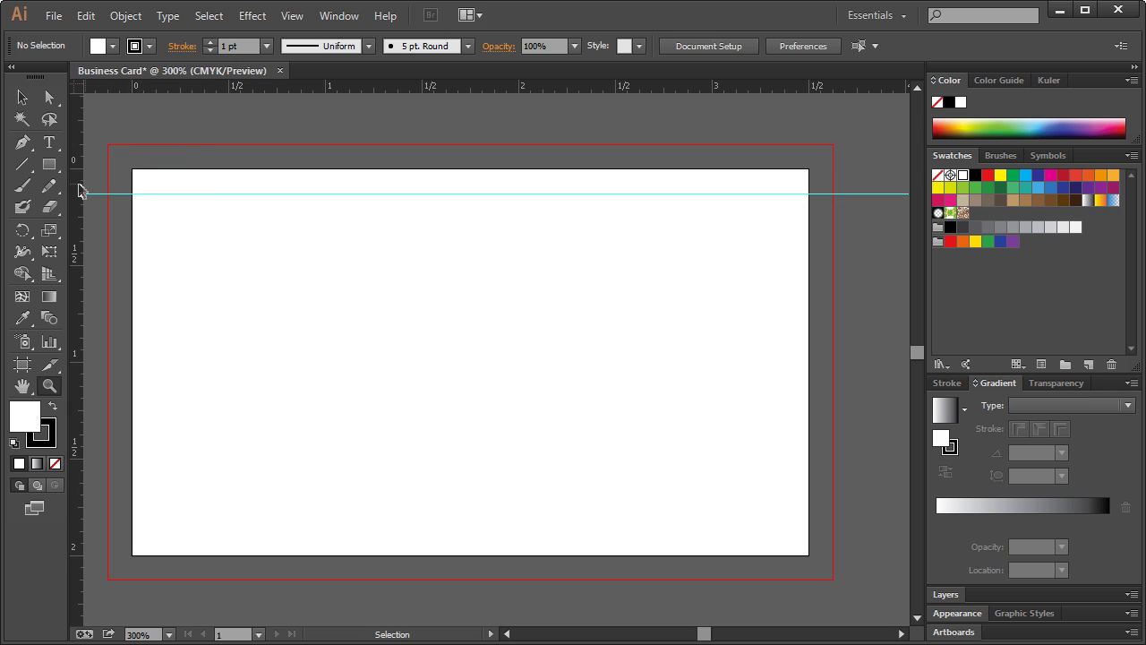
{"action": "left_click_drag", "start_coordinate": [81, 188], "coordinate": [159, 188]}
{"action": "left_click_drag", "start_coordinate": [77, 299], "coordinate": [786, 269]}
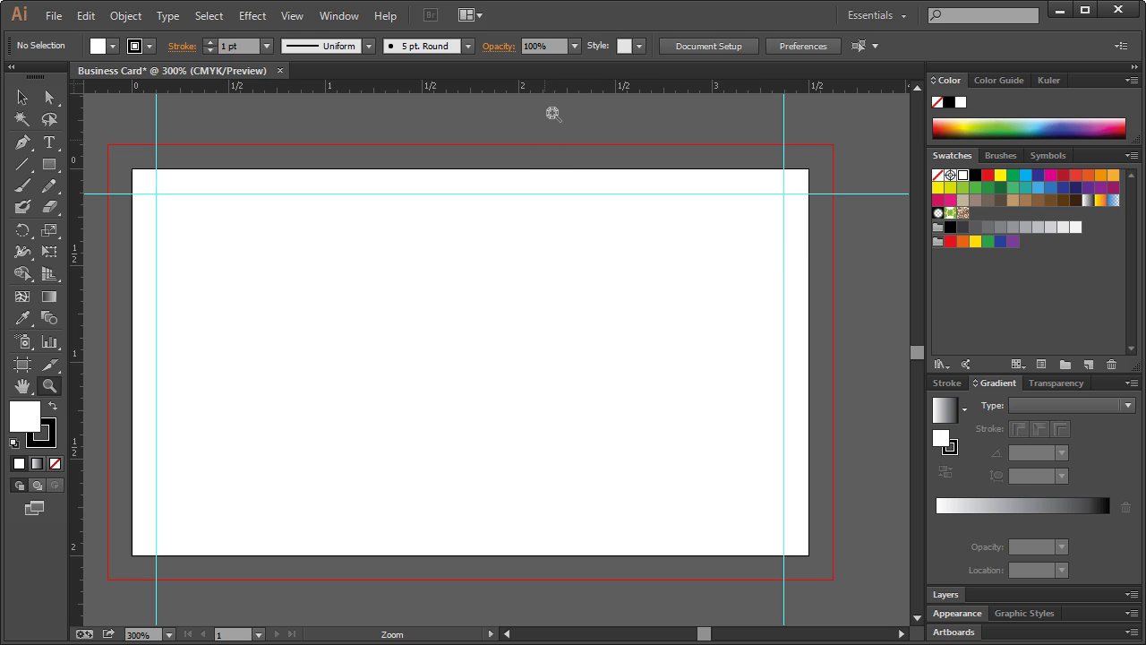
{"action": "left_click_drag", "start_coordinate": [565, 87], "coordinate": [573, 496]}
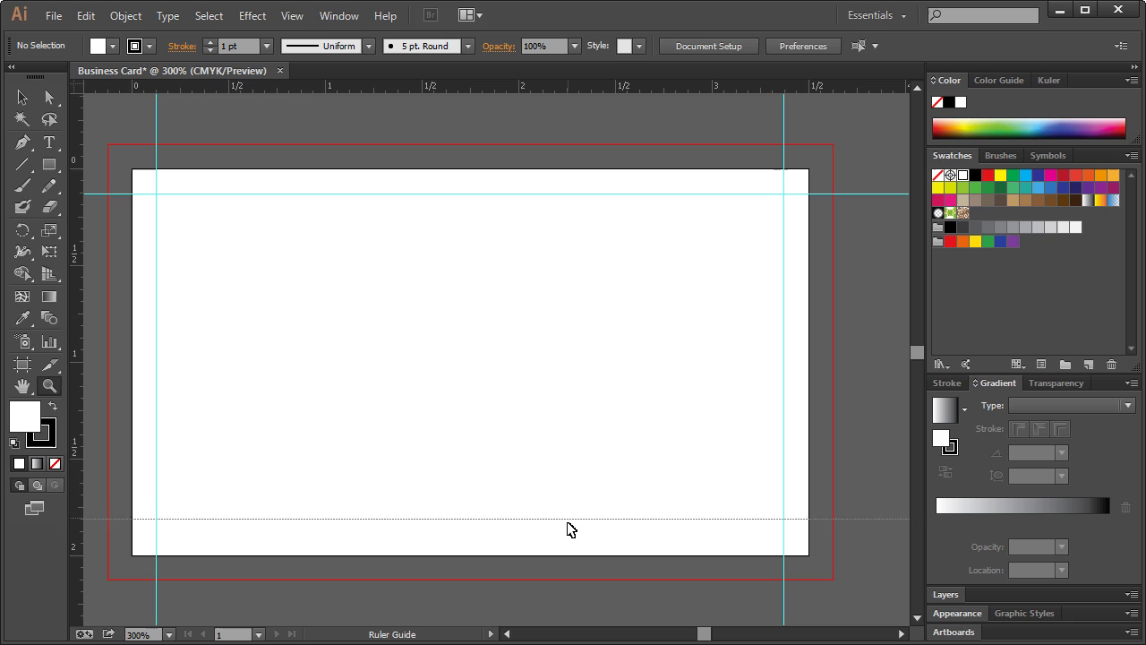
{"action": "left_click_drag", "start_coordinate": [567, 521], "coordinate": [567, 532]}
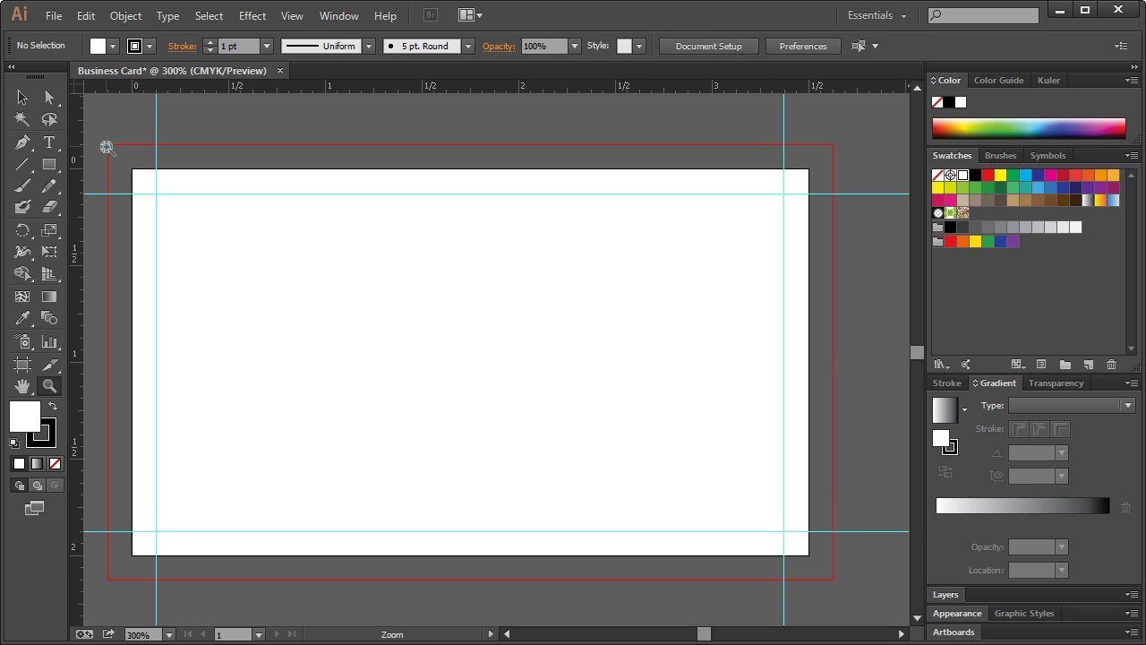
- Draw a rectangle covering the whole bleed area and remove its stroke
{"action": "key", "text": "m"}
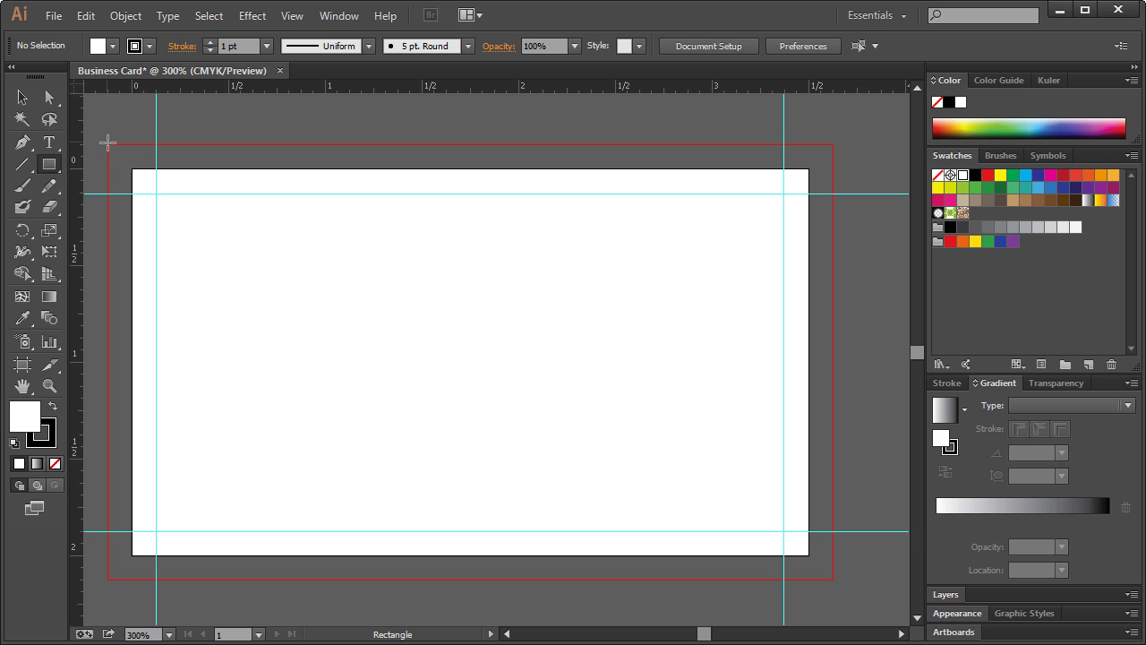
{"action": "left_click_drag", "start_coordinate": [107, 145], "coordinate": [832, 581]}
{"action": "left_click", "coordinate": [23, 99]}
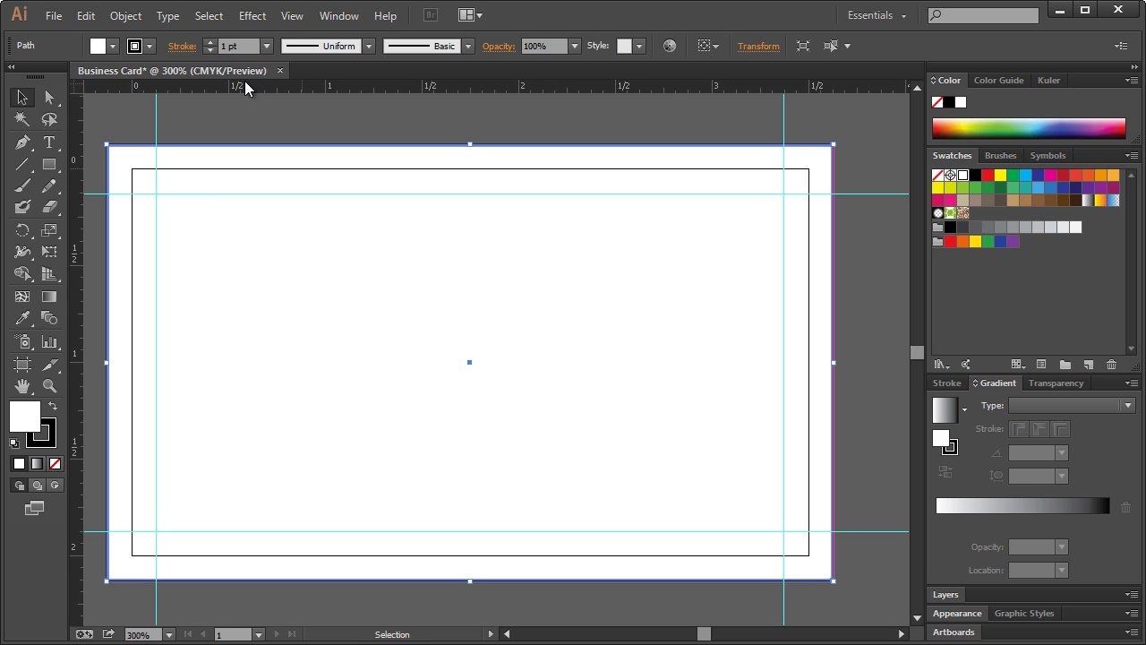
{"action": "key", "text": "slash"}
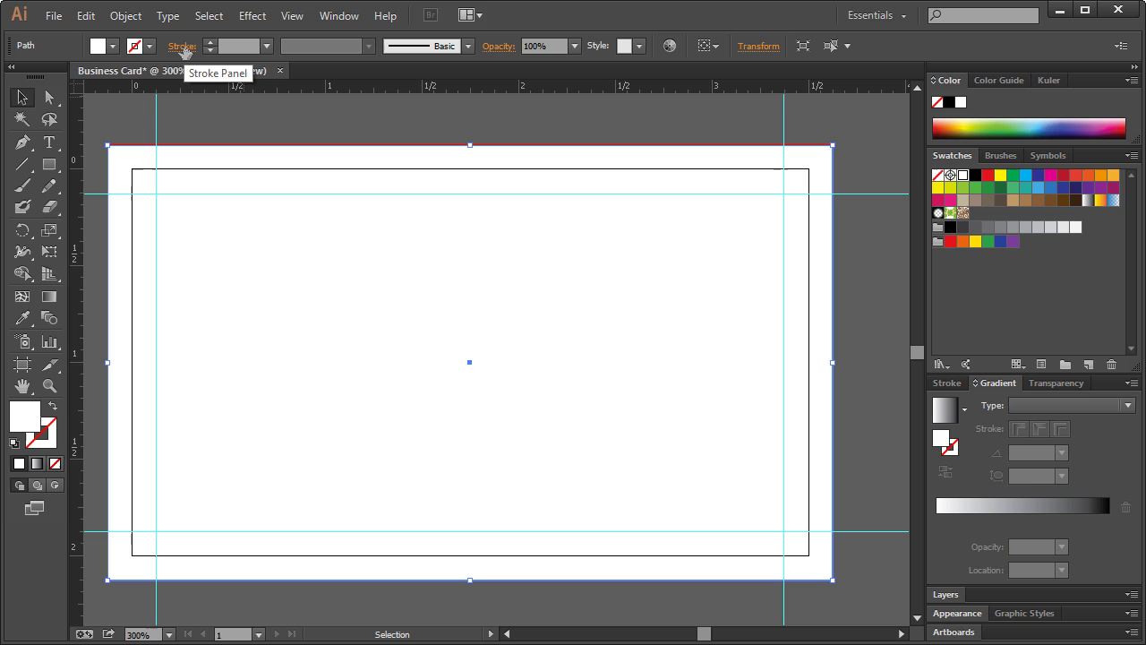
- In Layers, move the rectangle path beneath the guides and lock it
{"action": "left_click", "coordinate": [952, 595]}
{"action": "left_click_drag", "start_coordinate": [1019, 460], "coordinate": [1019, 380]}
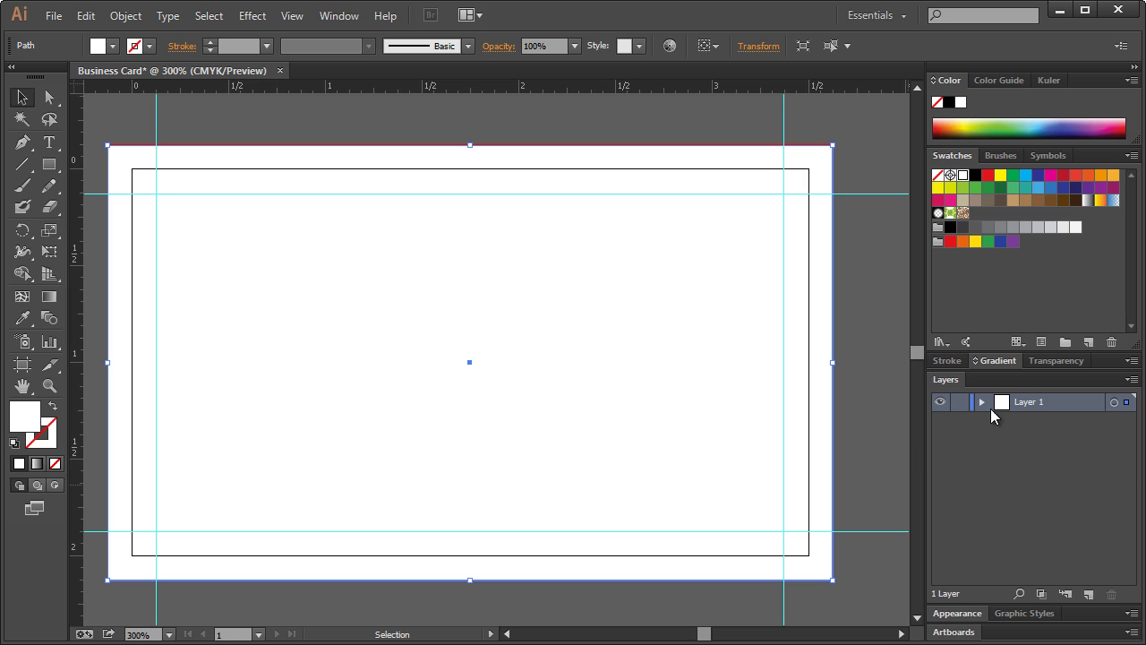
{"action": "left_click", "coordinate": [982, 402]}
{"action": "left_click_drag", "start_coordinate": [1059, 421], "coordinate": [1059, 506]}
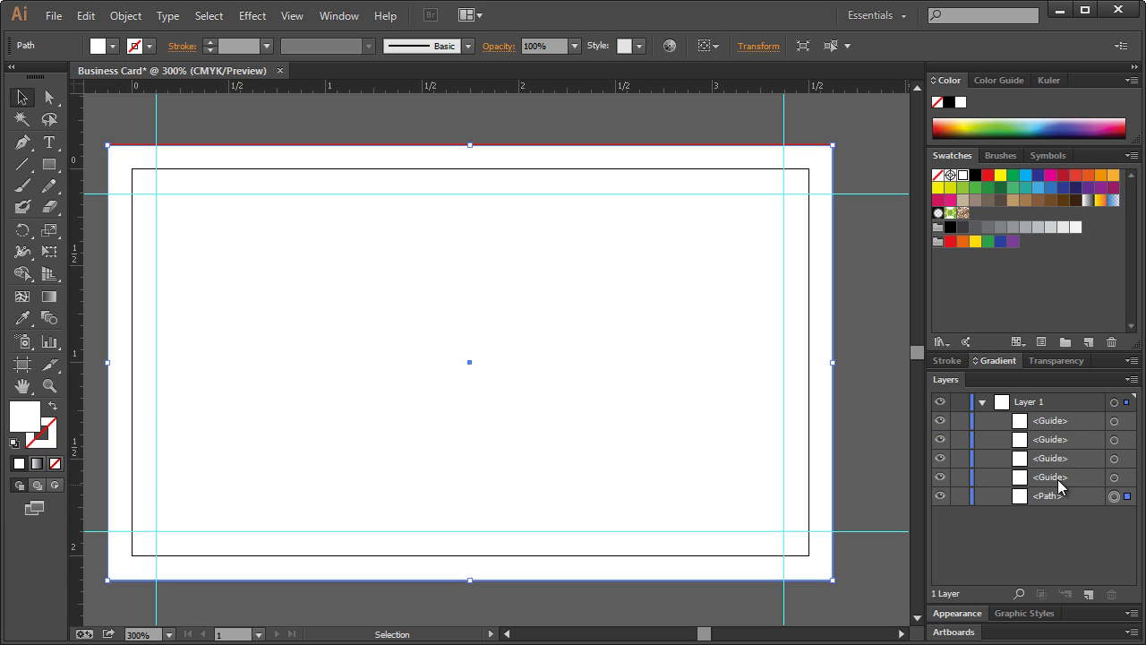
{"action": "left_click", "coordinate": [960, 496]}
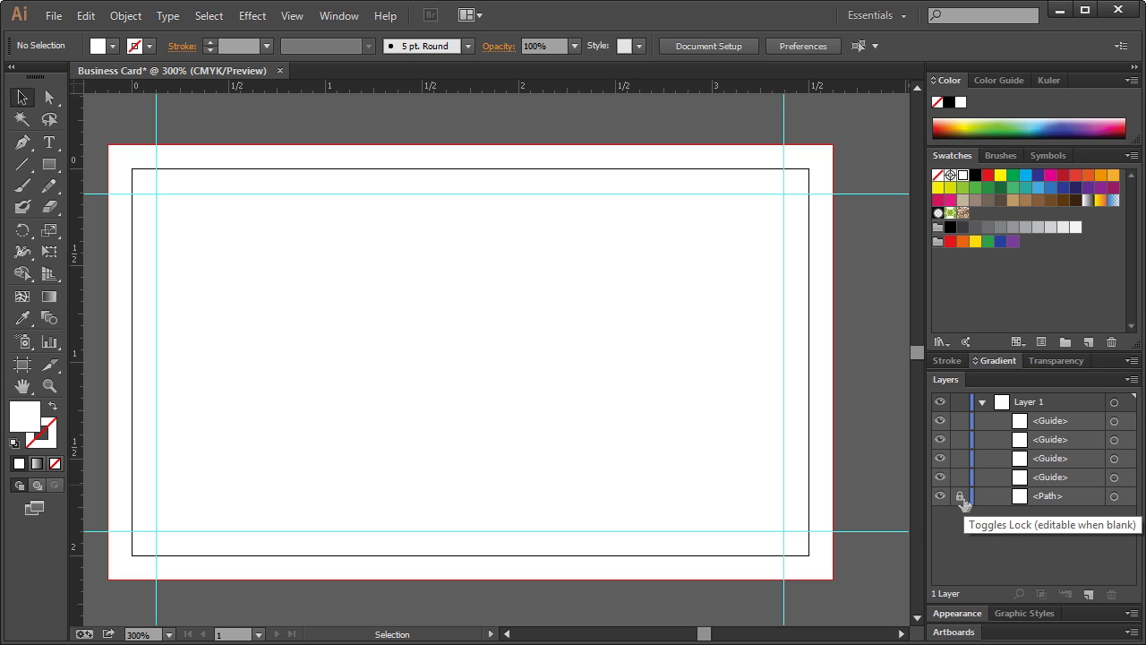
- Fill the top rectangle with the red swatch, then deselect it
{"action": "left_click", "coordinate": [50, 166]}
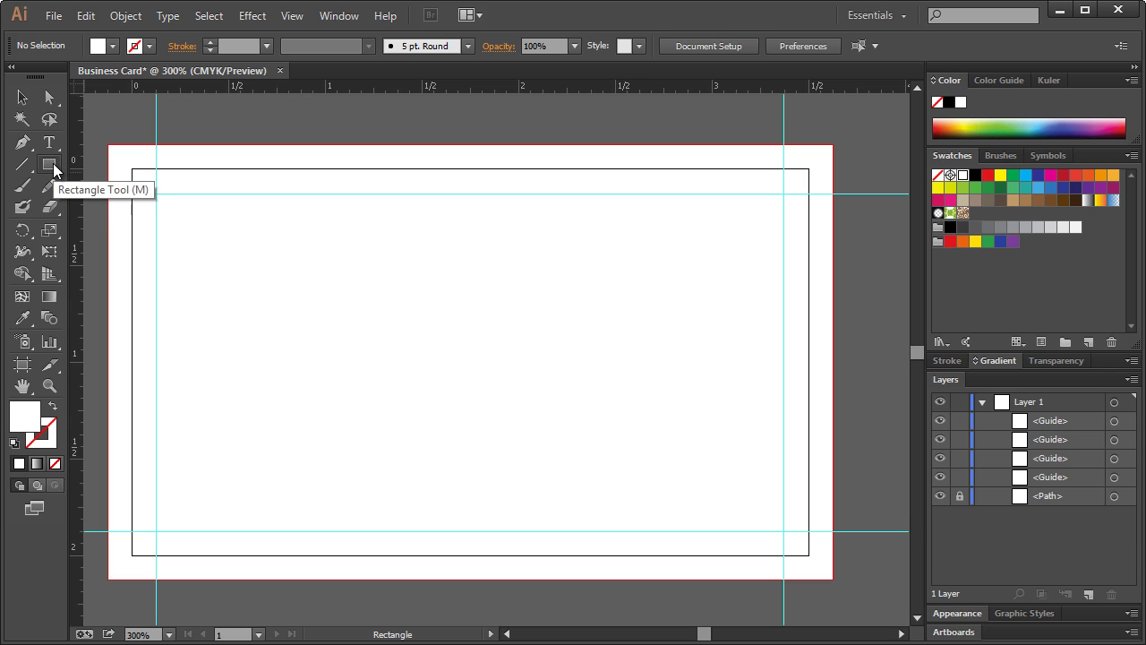
{"action": "left_click_drag", "start_coordinate": [52, 166], "coordinate": [834, 379]}
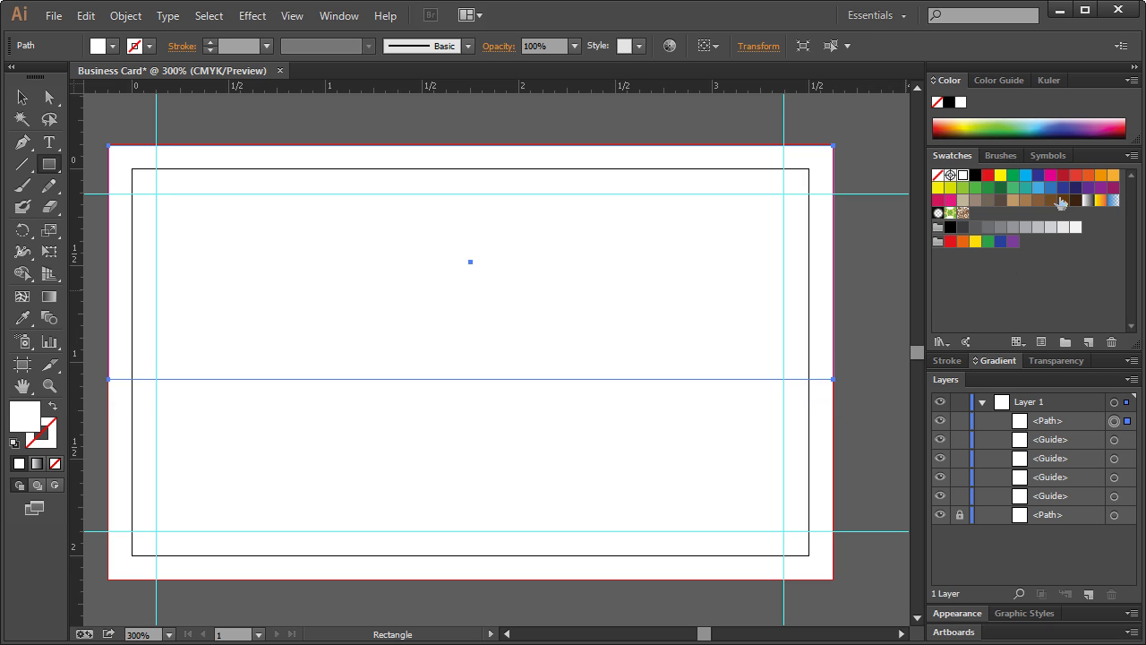
{"action": "left_click", "coordinate": [1076, 175]}
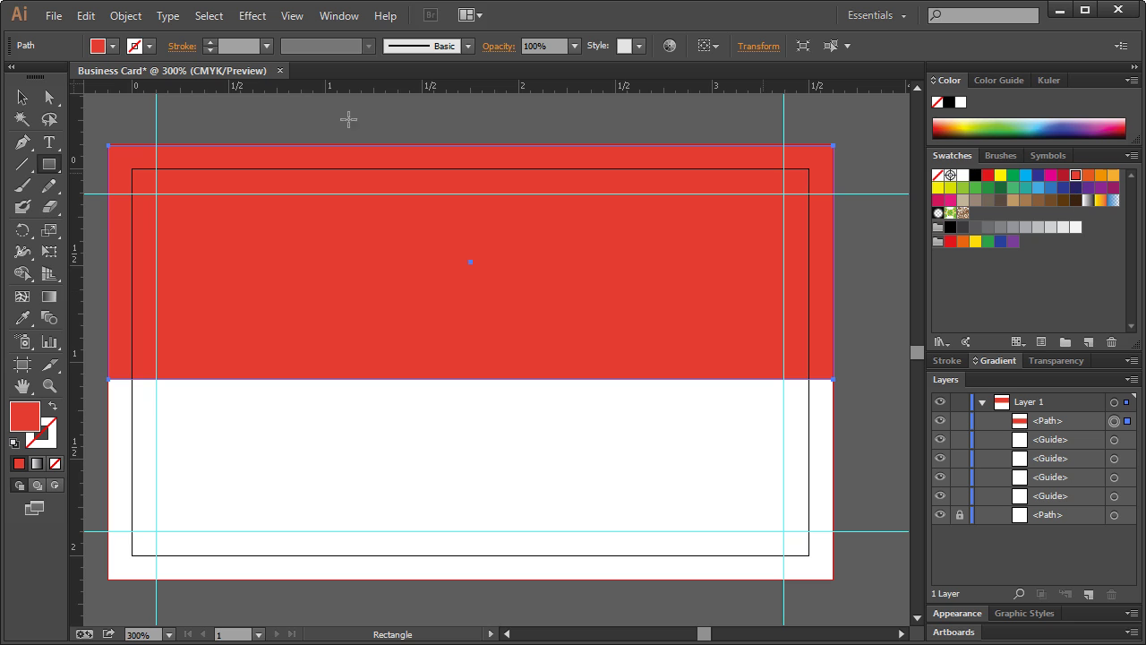
{"action": "key", "text": "v"}
{"action": "left_click", "coordinate": [22, 96]}
{"action": "left_click", "coordinate": [317, 119]}
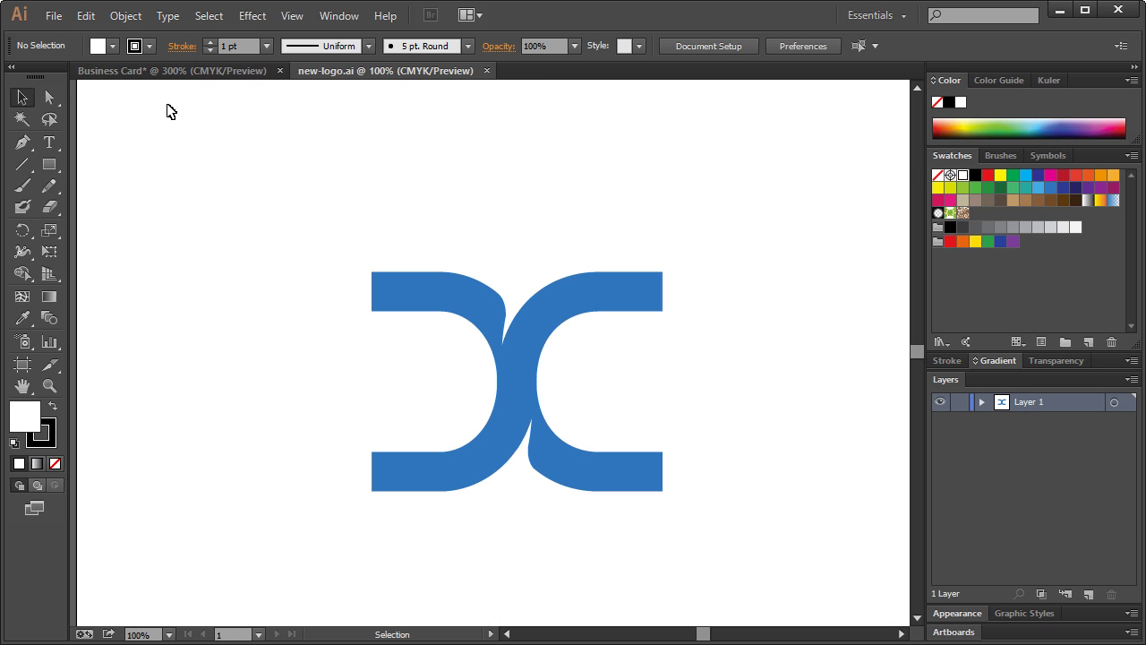
- Merge the blue logo group with Pathfinder Unite, then close new-logo.ai without saving
{"action": "left_click", "coordinate": [471, 318]}
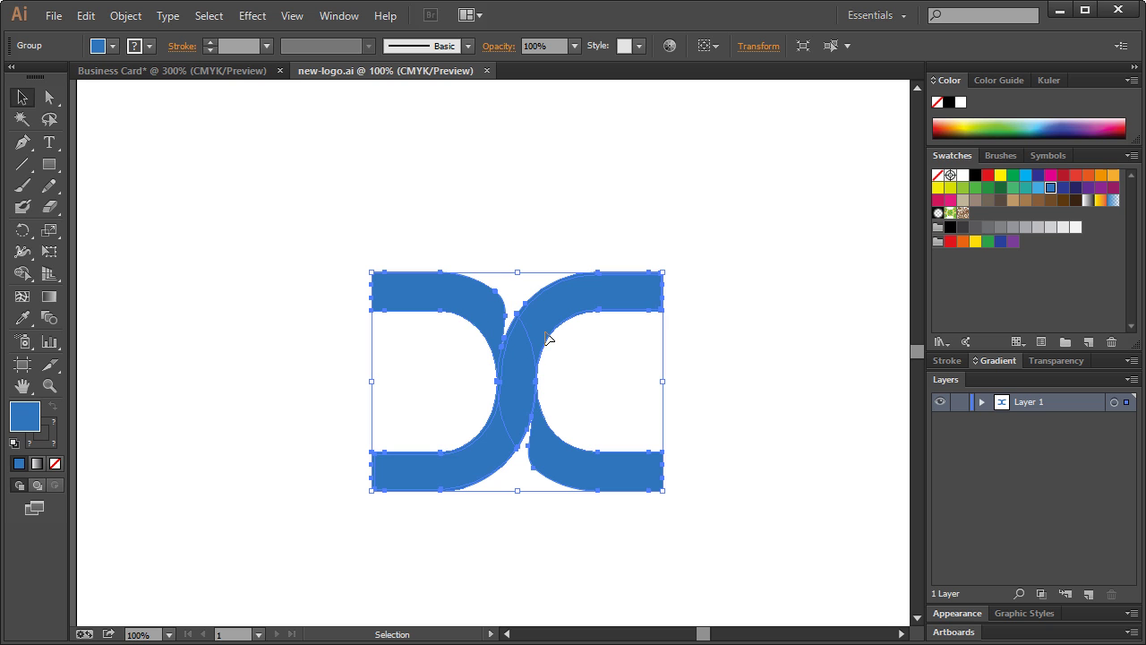
{"action": "left_click", "coordinate": [339, 18]}
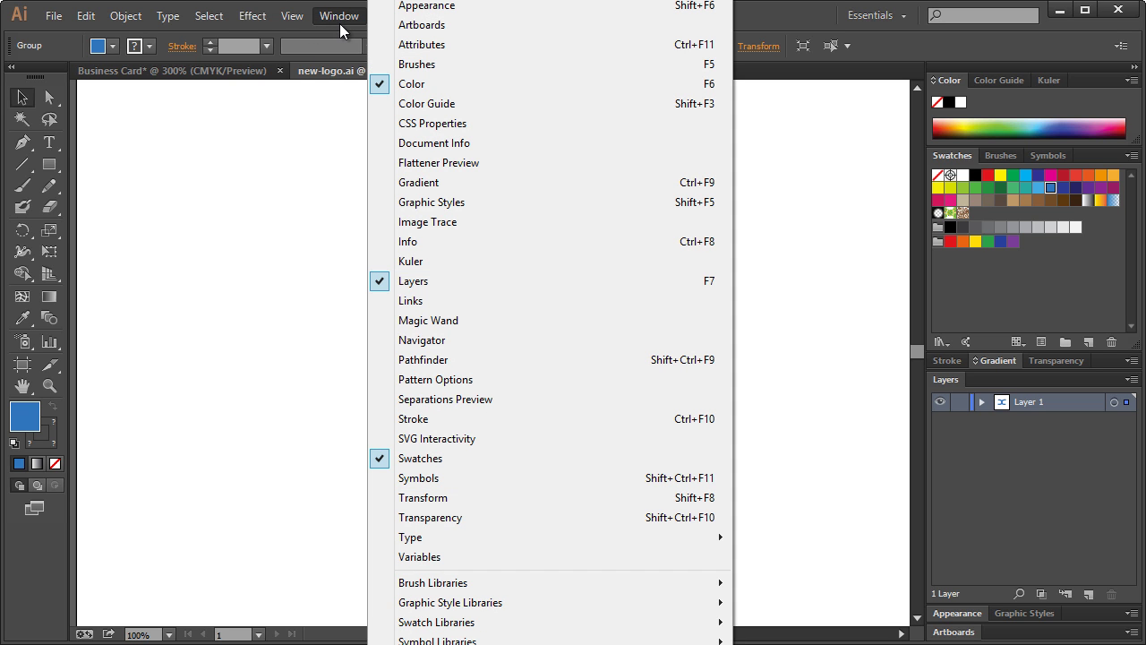
{"action": "left_click", "coordinate": [456, 360]}
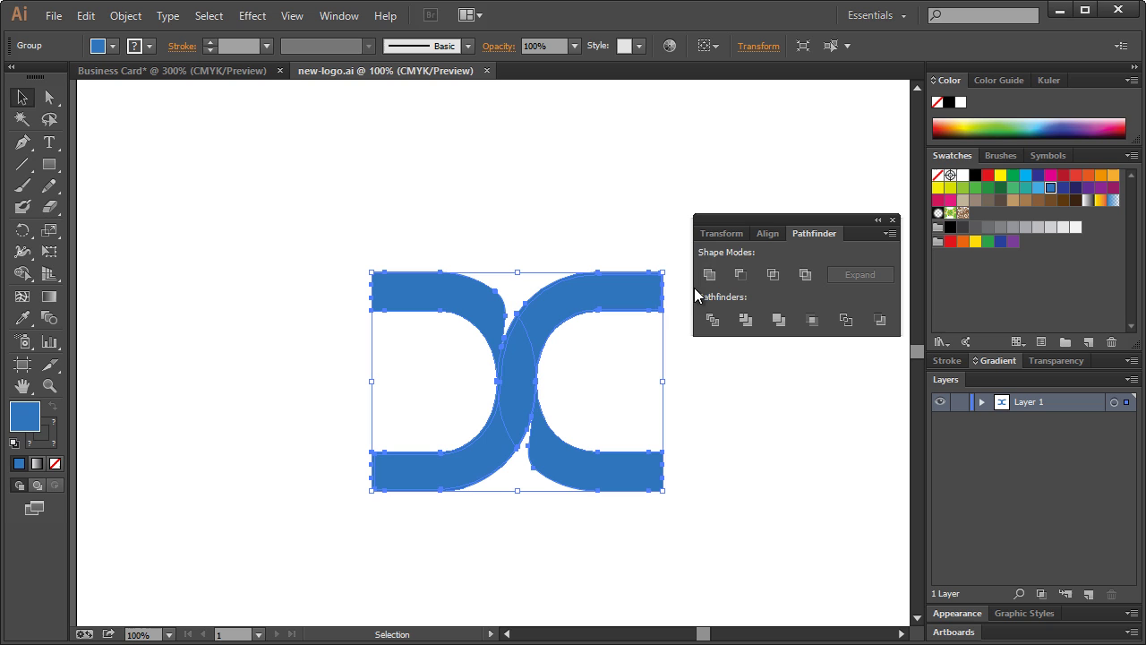
{"action": "left_click", "coordinate": [813, 319]}
{"action": "left_click", "coordinate": [892, 220]}
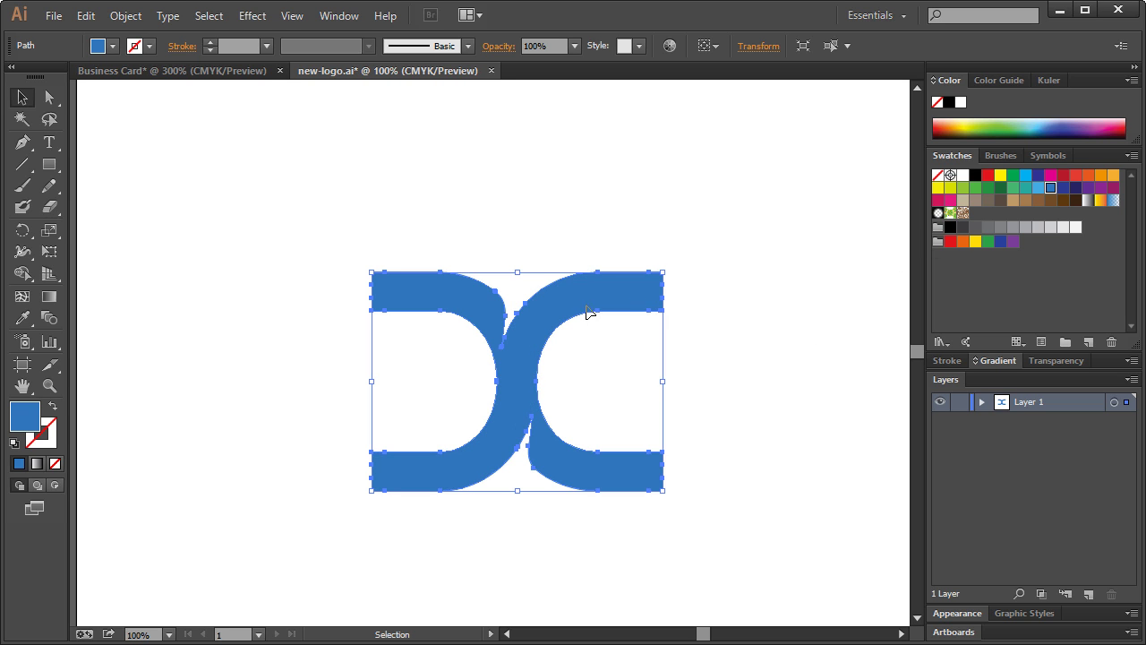
{"action": "left_click", "coordinate": [494, 70]}
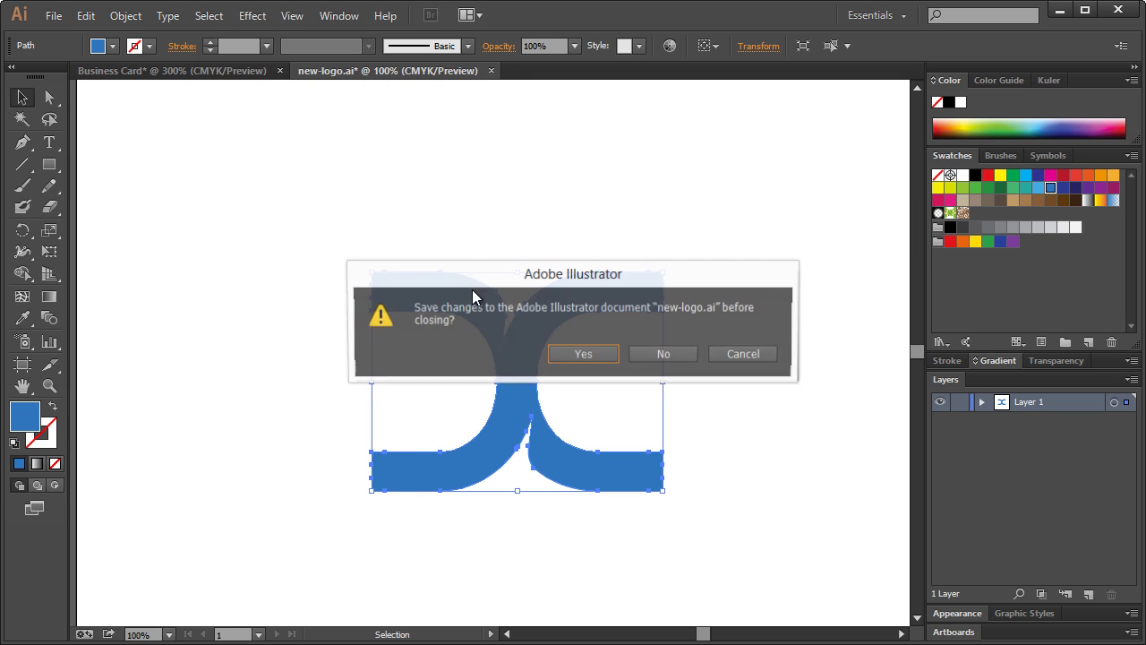
{"action": "left_click", "coordinate": [672, 361]}
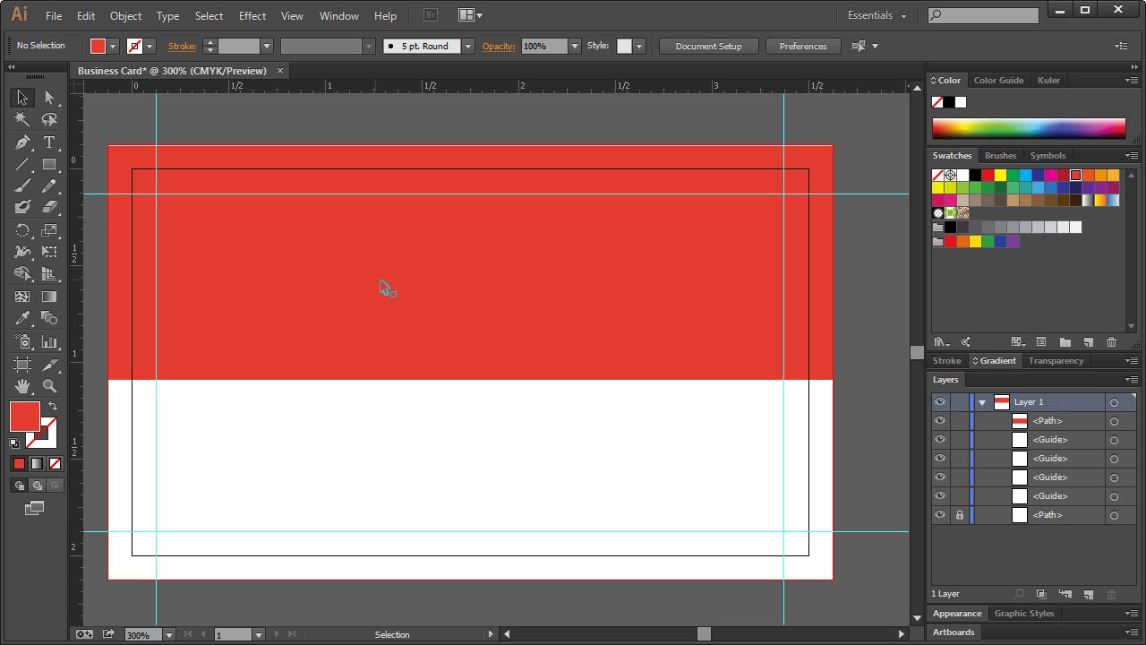
- Paste the logo onto the card, shrink it, move it to the red band's upper left, and make it white
{"action": "key", "text": "ctrl+v"}
{"action": "left_click_drag", "start_coordinate": [428, 294], "coordinate": [609, 439]}
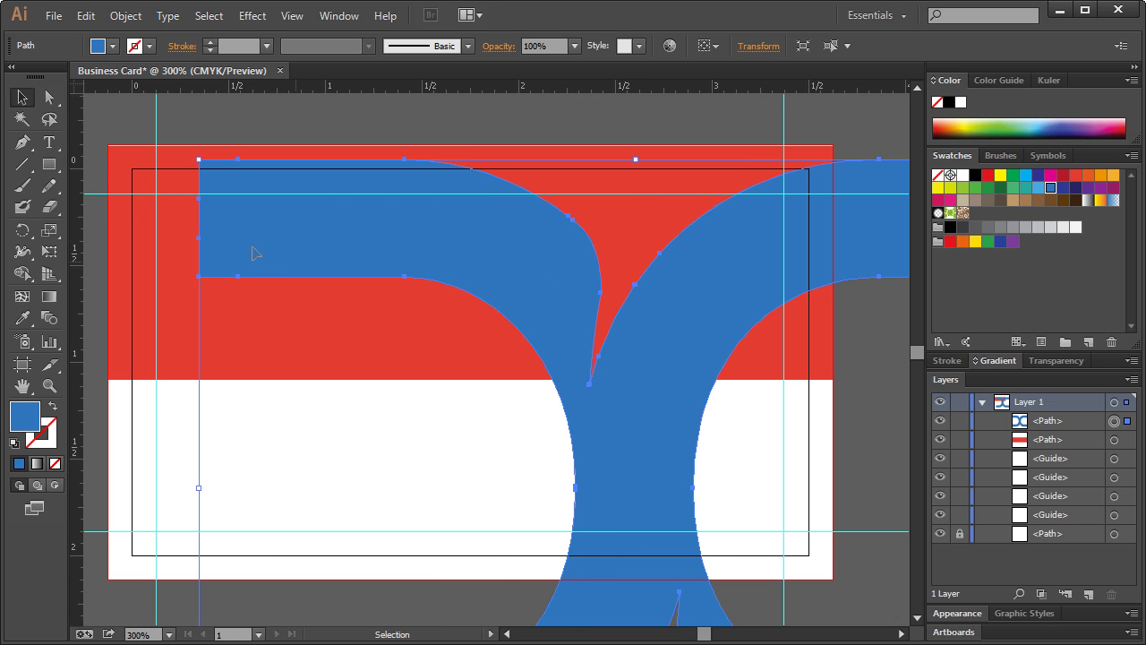
{"action": "left_click_drag", "start_coordinate": [199, 159], "coordinate": [565, 437]}
{"action": "left_click_drag", "start_coordinate": [633, 486], "coordinate": [265, 283]}
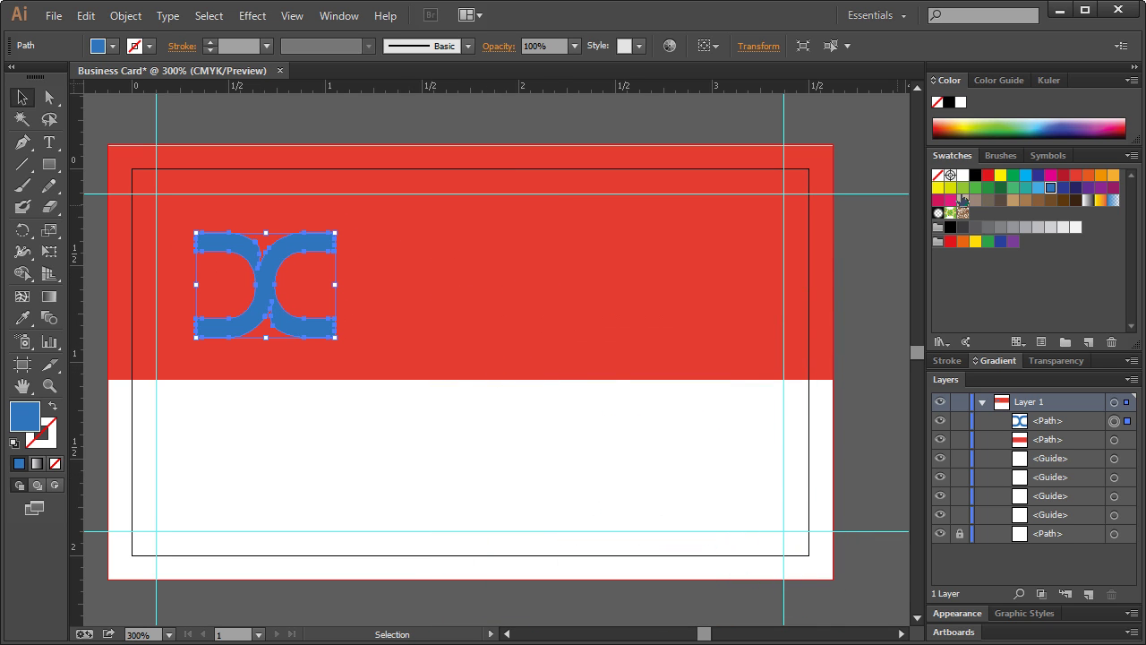
{"action": "left_click", "coordinate": [965, 175]}
{"action": "left_click", "coordinate": [477, 135]}
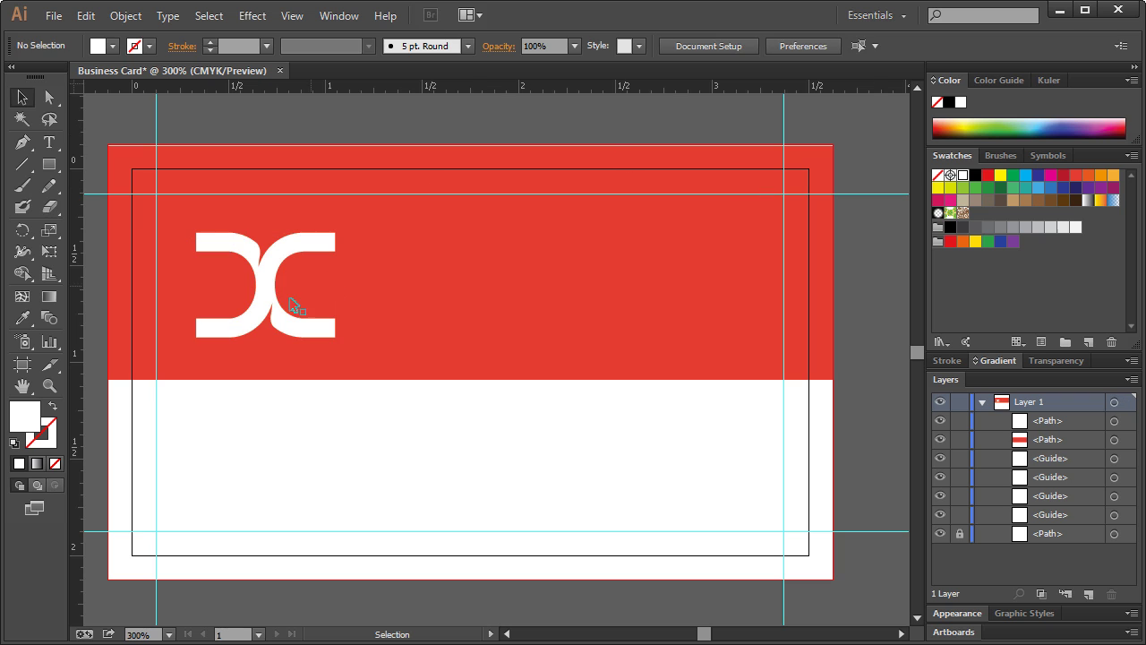
{"action": "left_click", "coordinate": [265, 287]}
{"action": "left_click_drag", "start_coordinate": [334, 232], "coordinate": [271, 252]}
{"action": "left_click", "coordinate": [439, 450]}
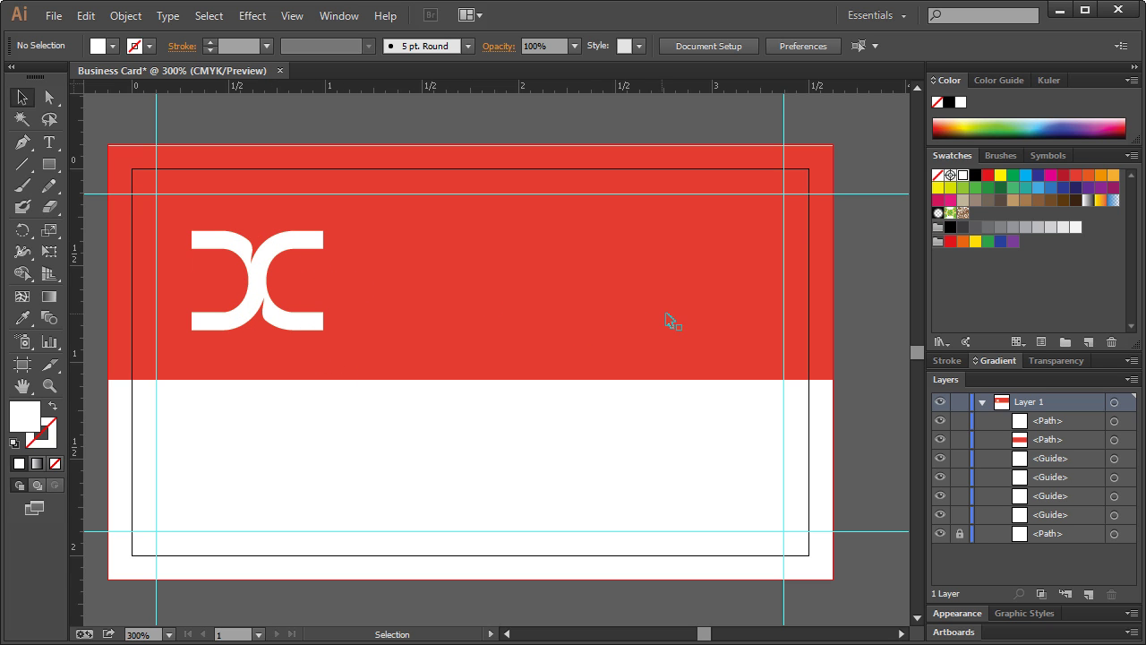
- Type 'DesignCourse.com' and, on a second line, the owner's name with title CEO on the red band
{"action": "left_click", "coordinate": [49, 144]}
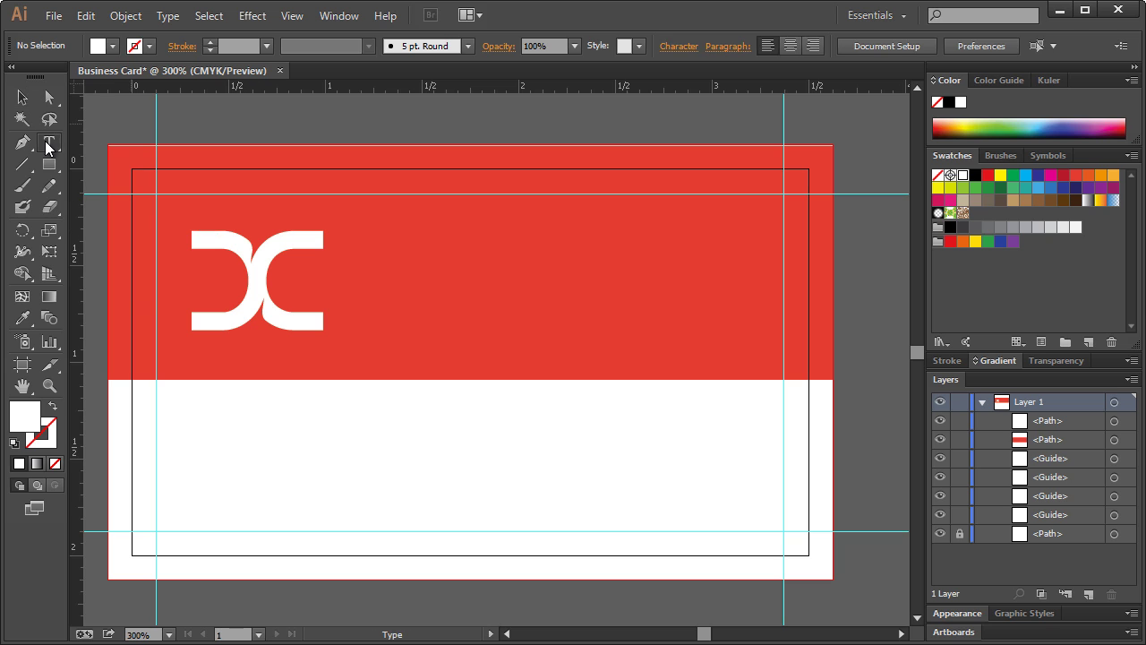
{"action": "left_click", "coordinate": [556, 272]}
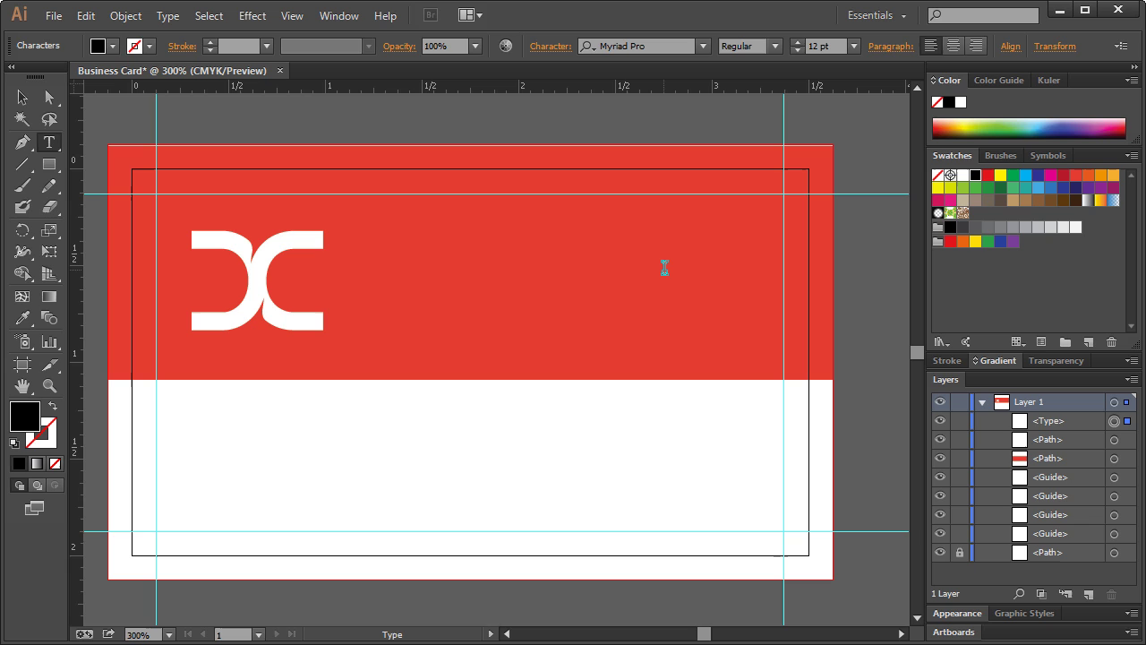
{"action": "type", "text": "DesignCourse.com"}
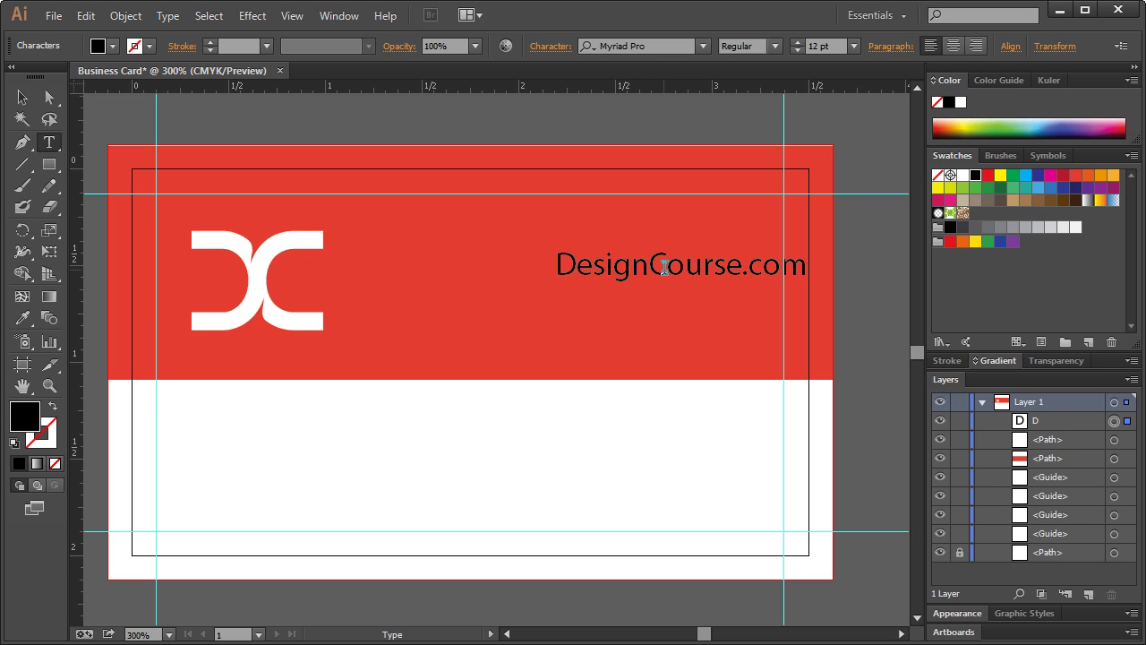
{"action": "key", "text": "Return"}
{"action": "type", "text": "Gary Simon"}
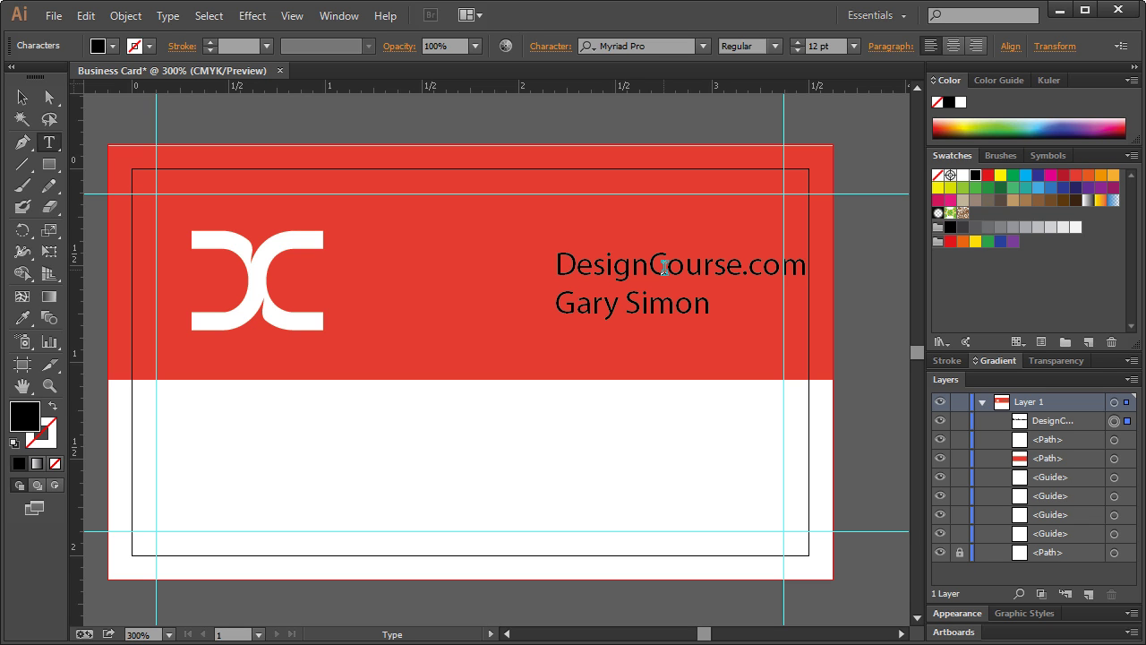
{"action": "type", "text": ", CEO"}
{"action": "key", "text": "Escape"}
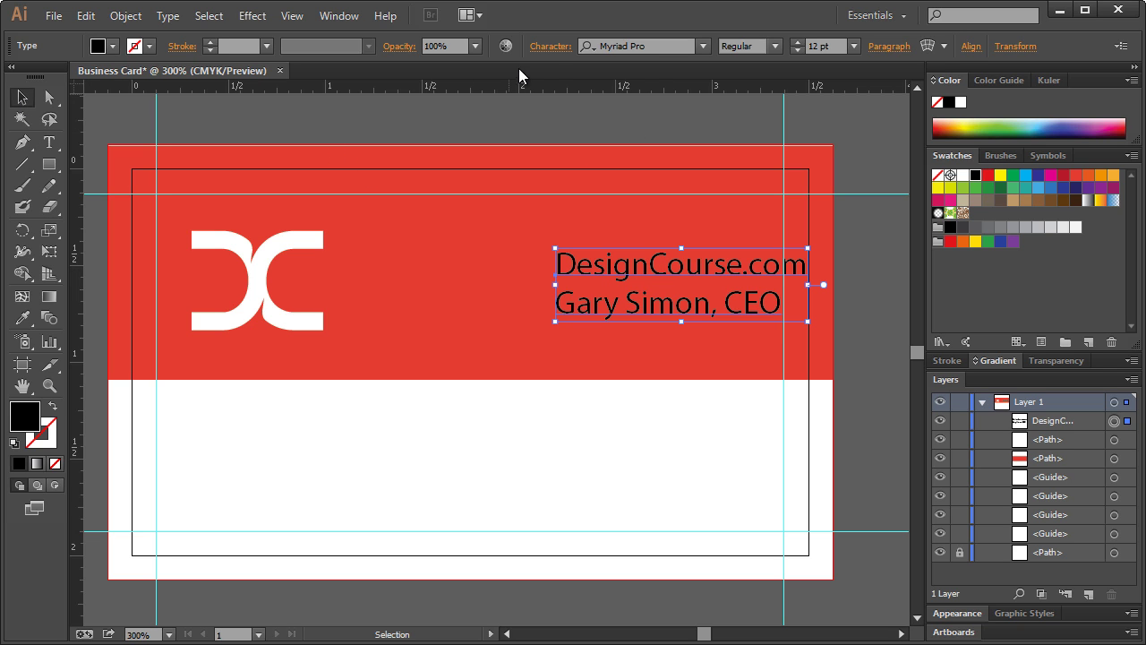
- Make the text block white and right-aligned, placed on the red band's right side
{"action": "left_click_drag", "start_coordinate": [716, 285], "coordinate": [656, 286]}
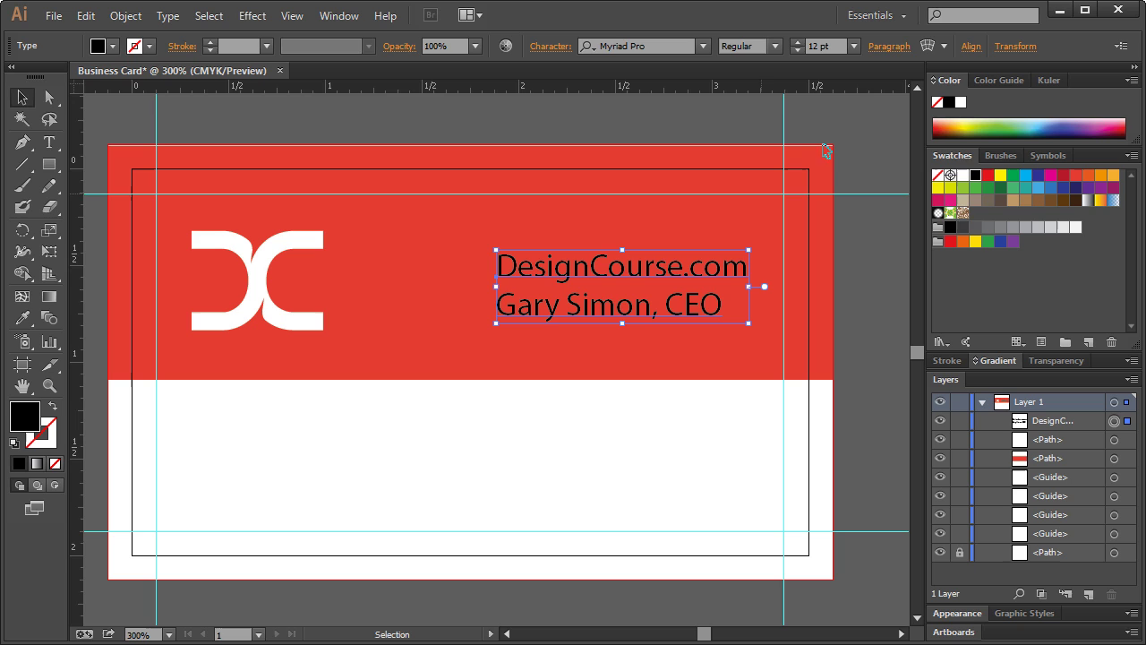
{"action": "left_click", "coordinate": [961, 102]}
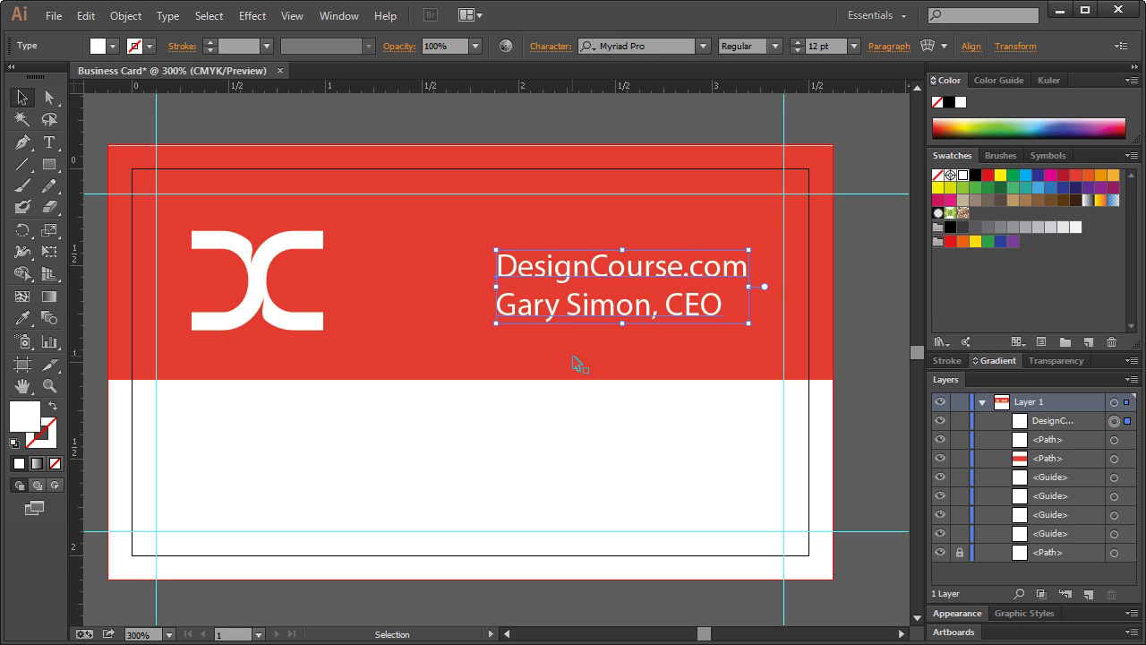
{"action": "left_click", "coordinate": [971, 46]}
{"action": "double_click", "coordinate": [641, 300]}
{"action": "triple_click", "coordinate": [644, 300]}
{"action": "left_click", "coordinate": [724, 312]}
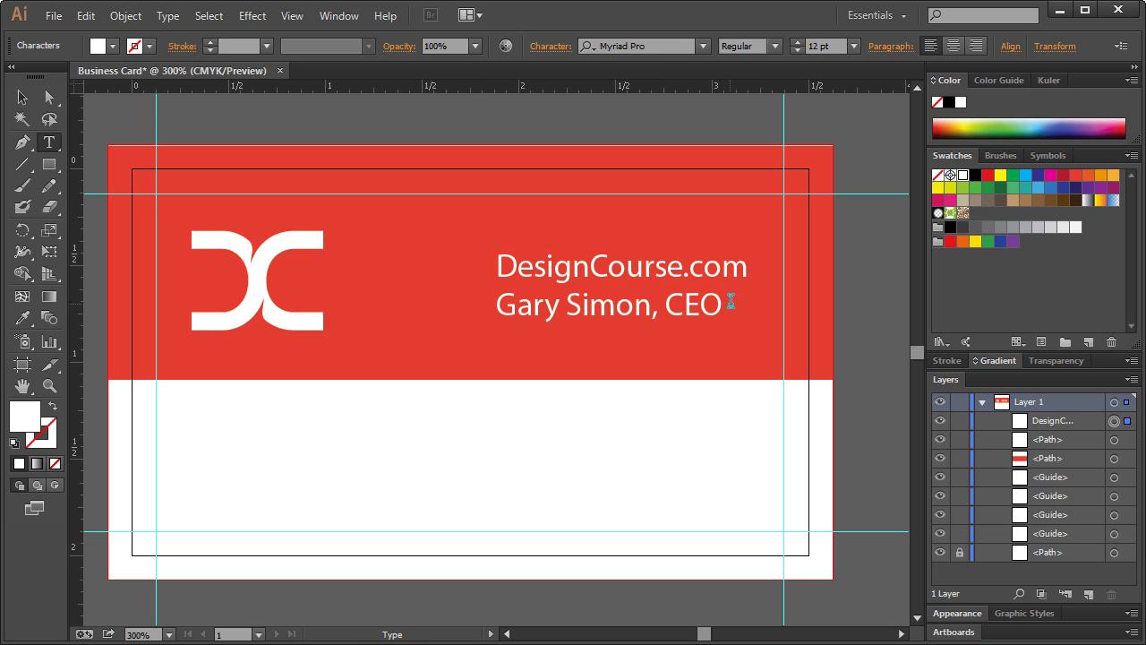
{"action": "key", "text": "ctrl+a"}
{"action": "left_click", "coordinate": [972, 44]}
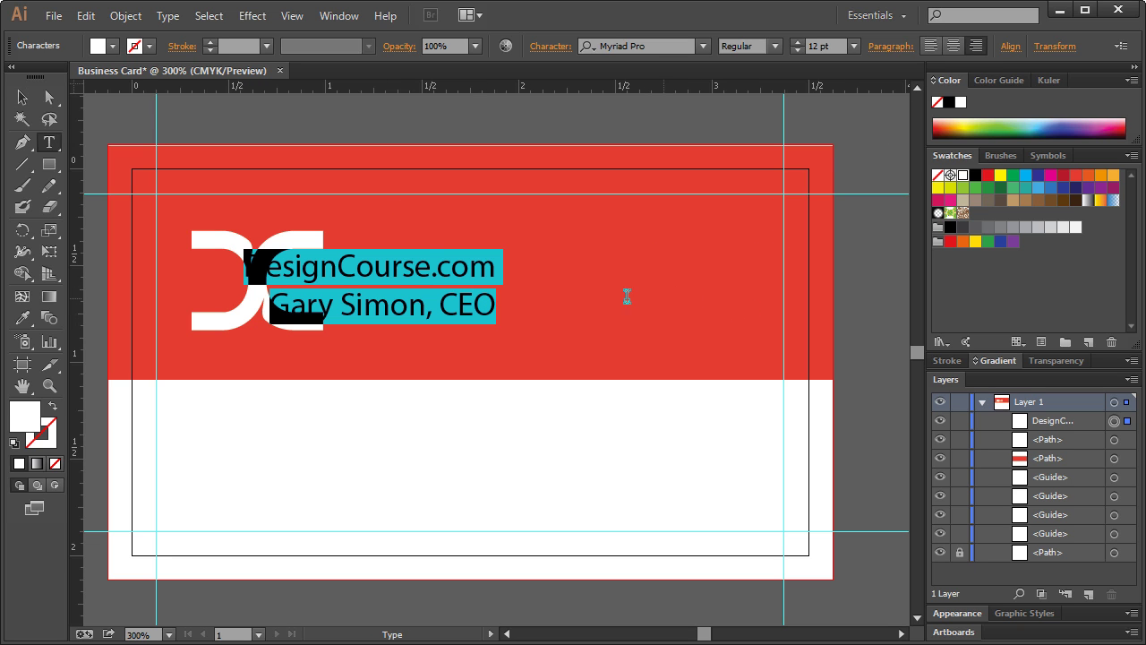
{"action": "left_click", "coordinate": [27, 99]}
{"action": "left_click_drag", "start_coordinate": [457, 268], "coordinate": [706, 263]}
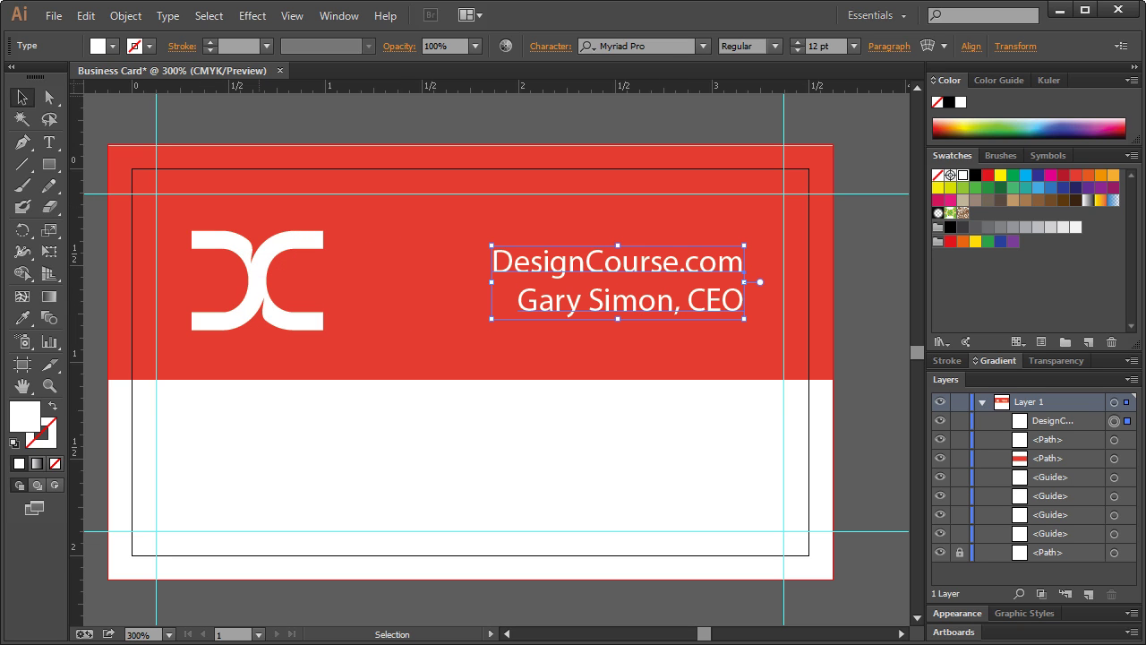
- Set the text font to Lato Light and slightly resize and reposition the block
{"action": "left_click", "coordinate": [660, 47]}
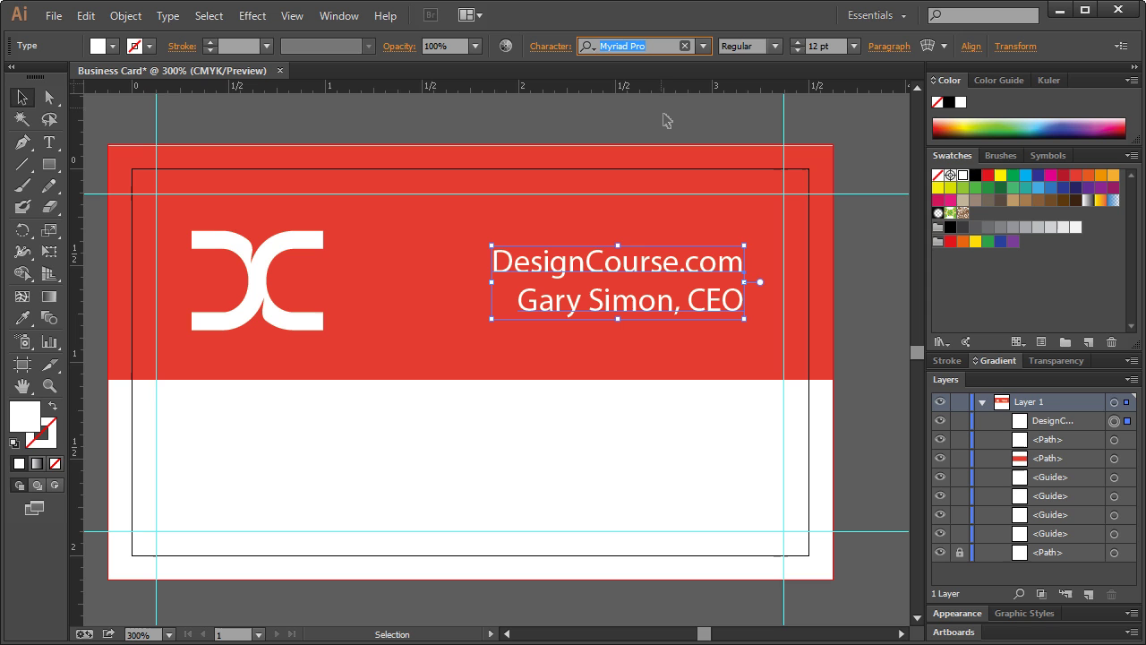
{"action": "type", "text": "Lato"}
{"action": "key", "text": "Return"}
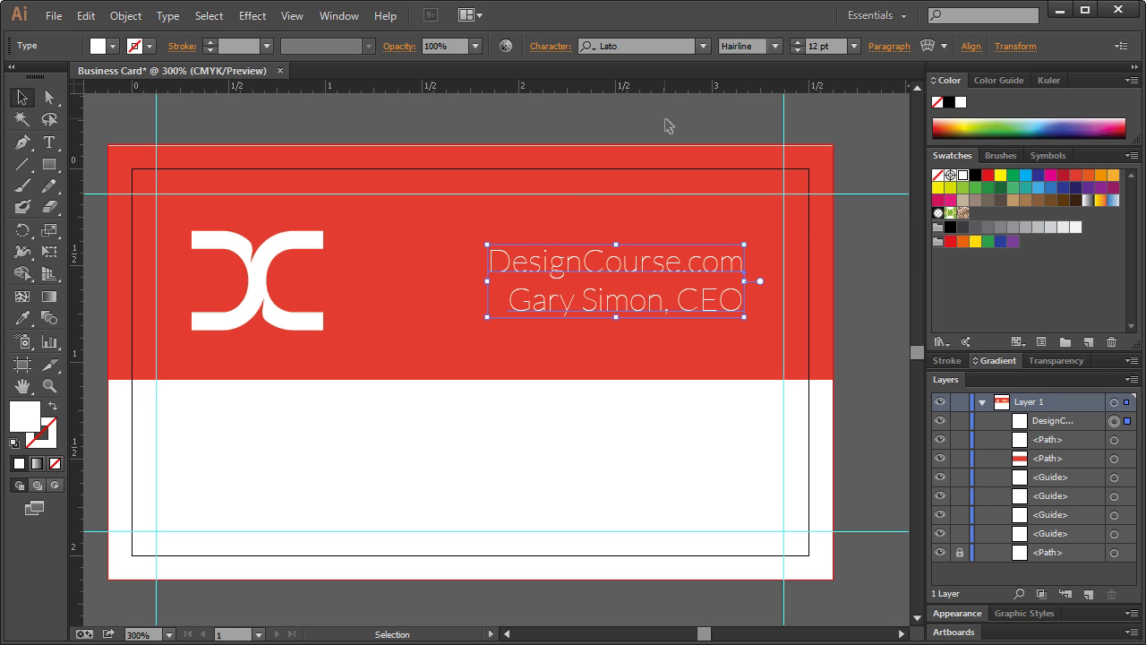
{"action": "left_click", "coordinate": [774, 46]}
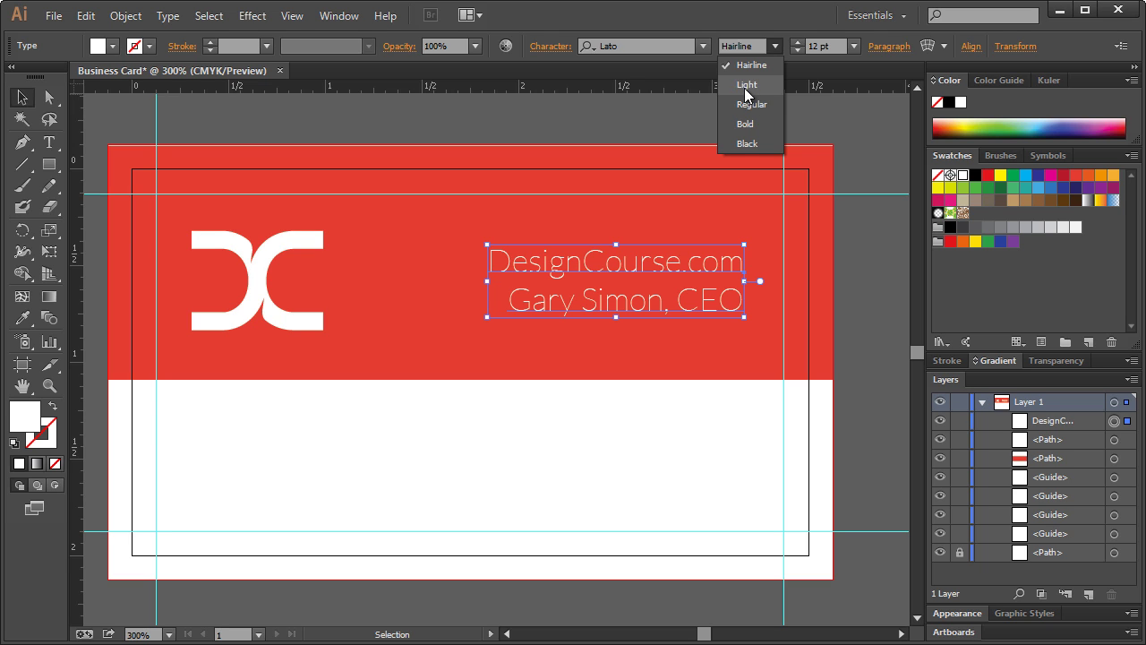
{"action": "left_click", "coordinate": [752, 86]}
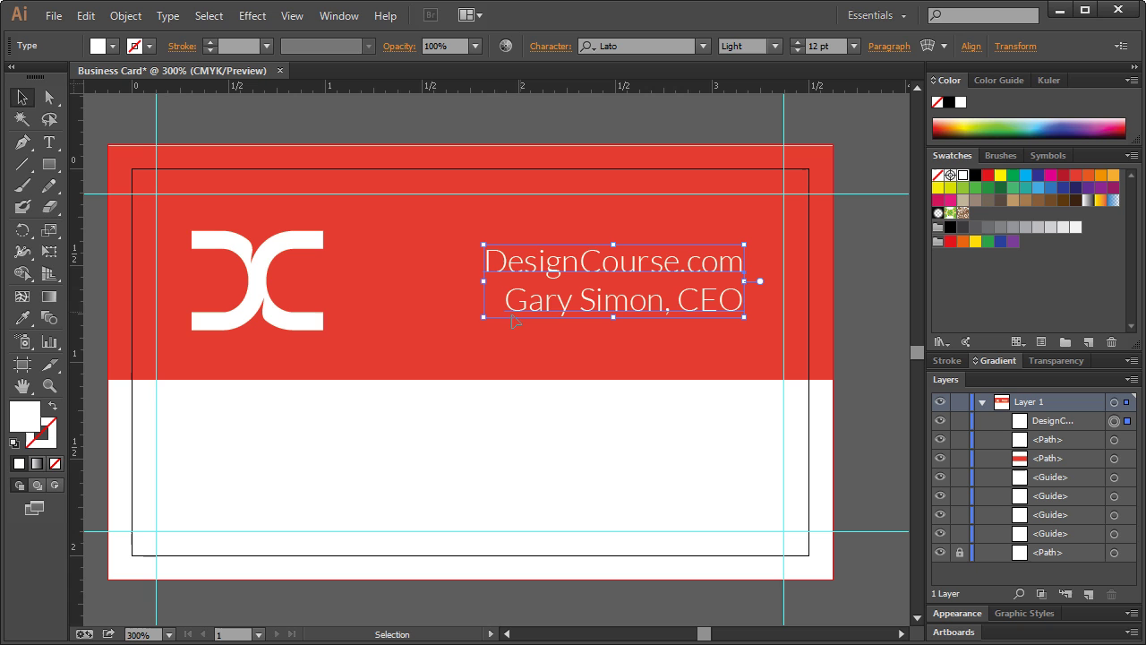
{"action": "left_click_drag", "start_coordinate": [481, 319], "coordinate": [521, 309]}
{"action": "left_click_drag", "start_coordinate": [630, 291], "coordinate": [637, 301]}
- Set the DesignCourse.com line to Bold
{"action": "double_click", "coordinate": [716, 265]}
{"action": "double_click", "coordinate": [717, 265]}
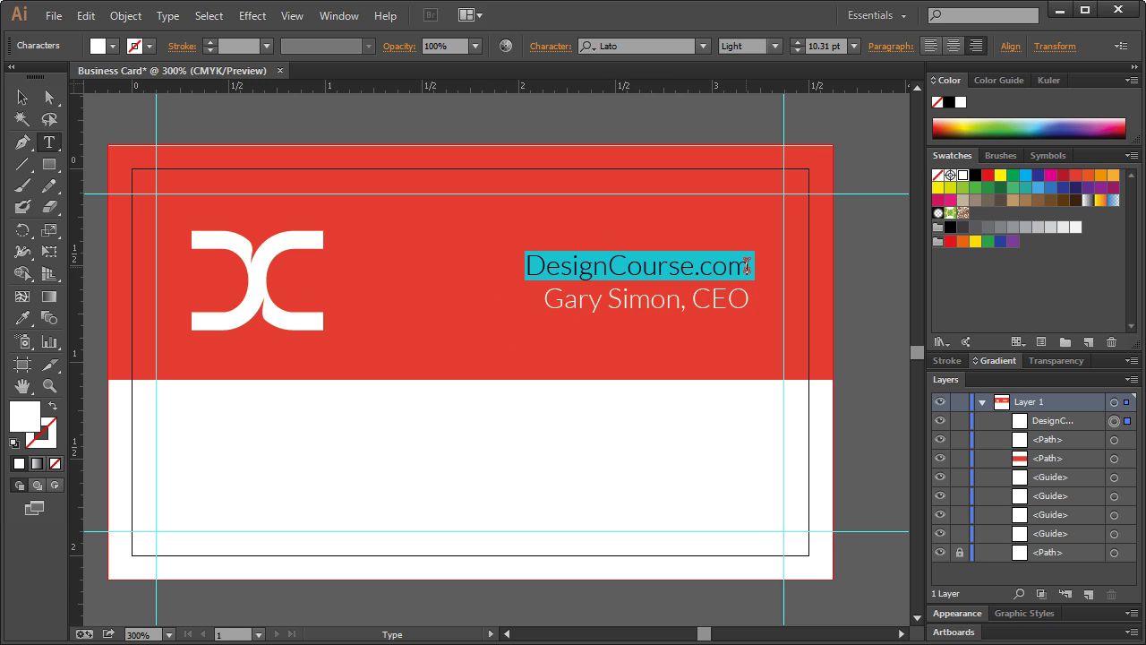
{"action": "left_click", "coordinate": [775, 46]}
{"action": "left_click", "coordinate": [760, 125]}
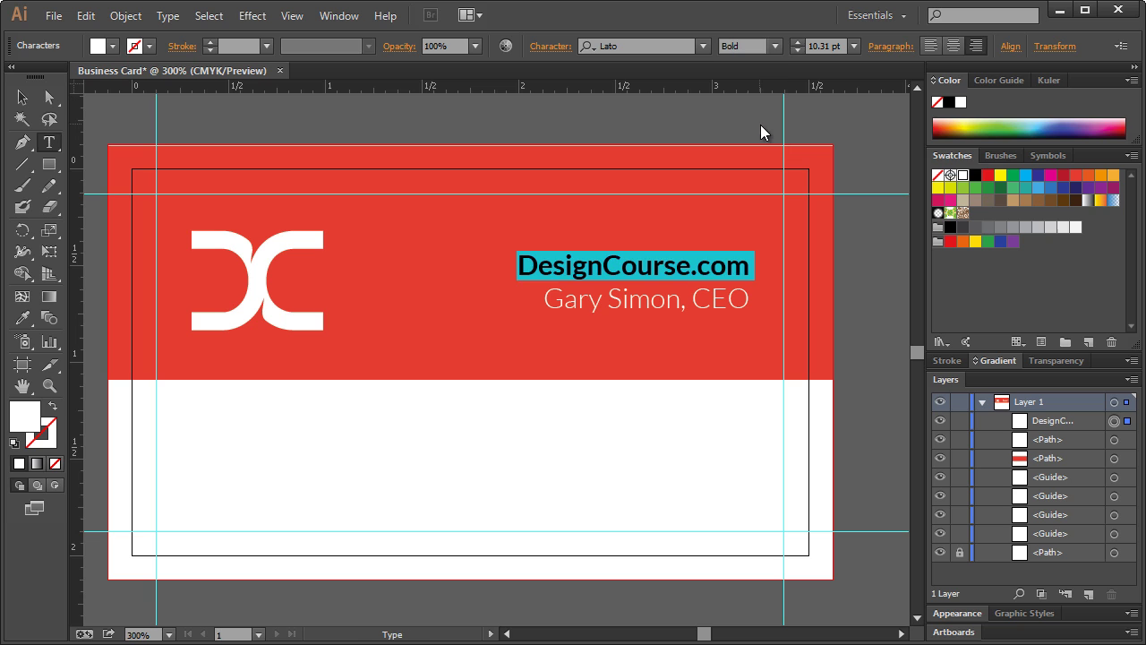
{"action": "left_click", "coordinate": [706, 269]}
{"action": "left_click", "coordinate": [18, 104]}
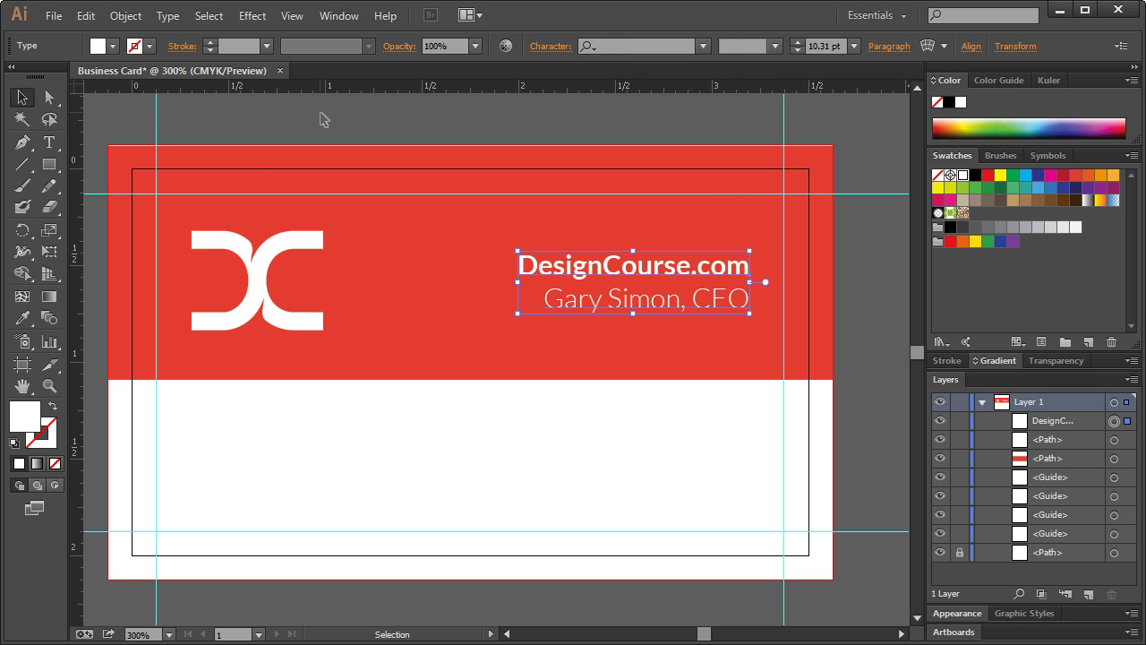
{"action": "left_click", "coordinate": [320, 115]}
{"action": "scroll", "coordinate": [426, 213], "scroll_direction": "down", "scroll_amount": 1}
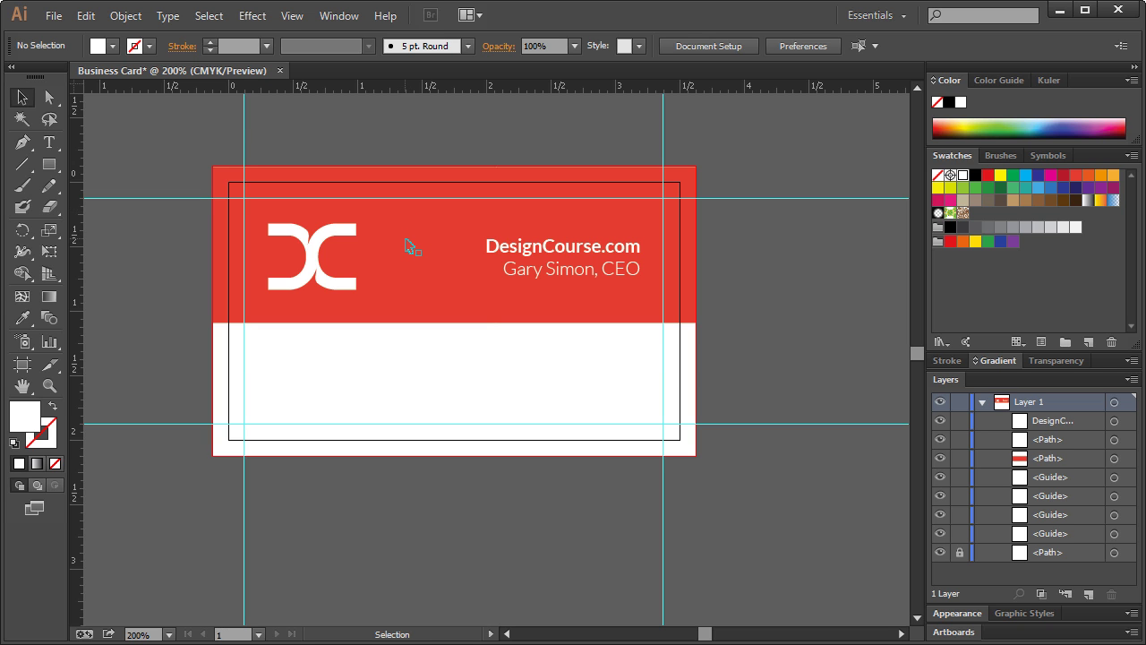
- Move the website and name text block slightly higher on the red band
{"action": "scroll", "coordinate": [406, 243], "scroll_direction": "down", "scroll_amount": 5}
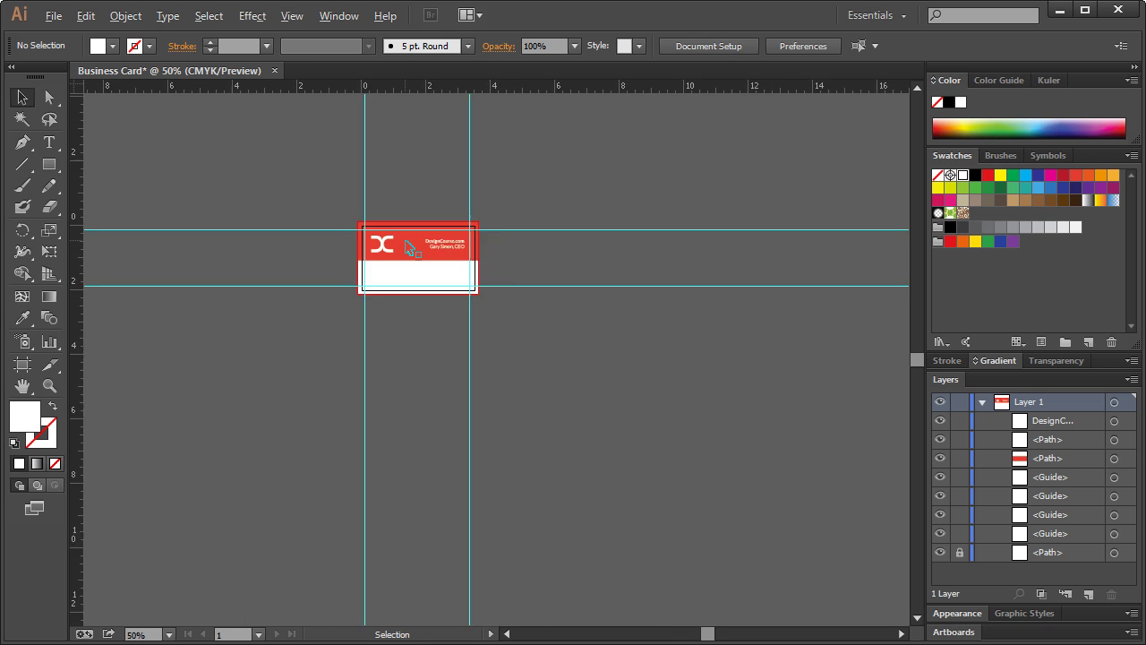
{"action": "scroll", "coordinate": [407, 246], "scroll_direction": "up", "scroll_amount": 5}
{"action": "scroll", "coordinate": [410, 251], "scroll_direction": "down", "scroll_amount": 2}
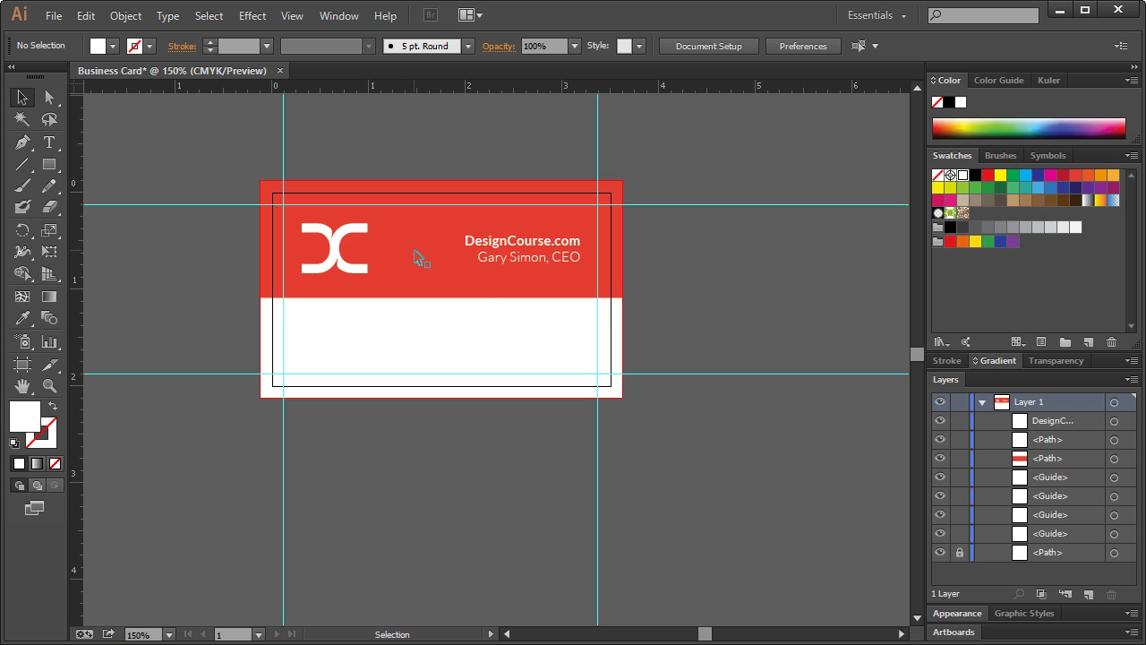
{"action": "key", "text": "space"}
{"action": "left_click_drag", "start_coordinate": [406, 256], "coordinate": [435, 317]}
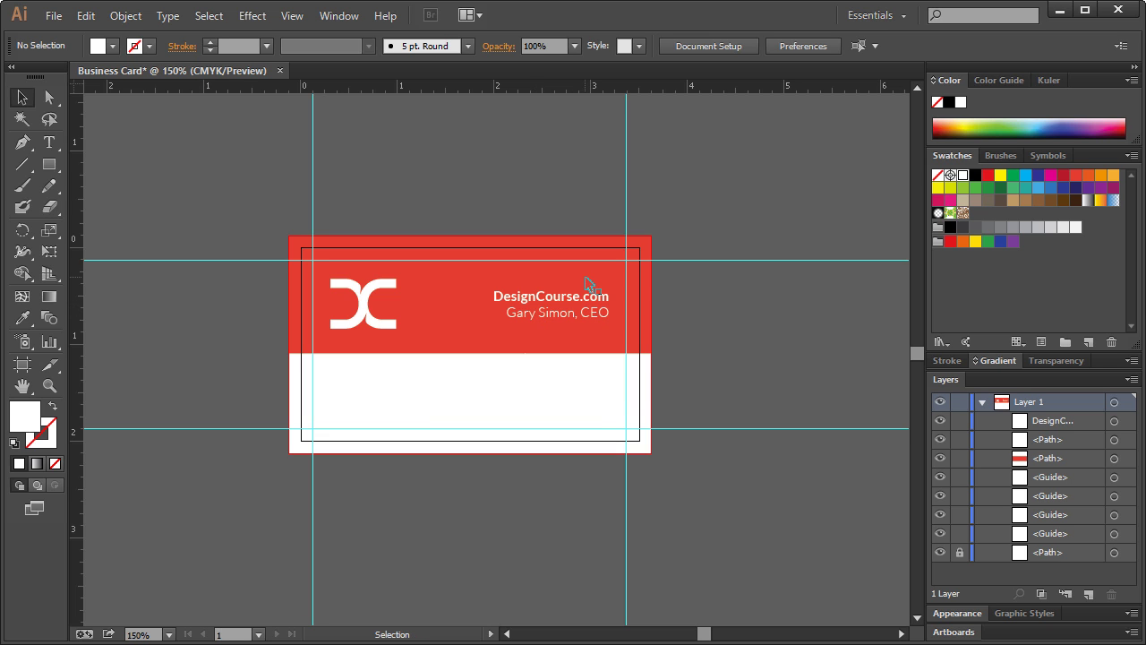
{"action": "left_click", "coordinate": [565, 308]}
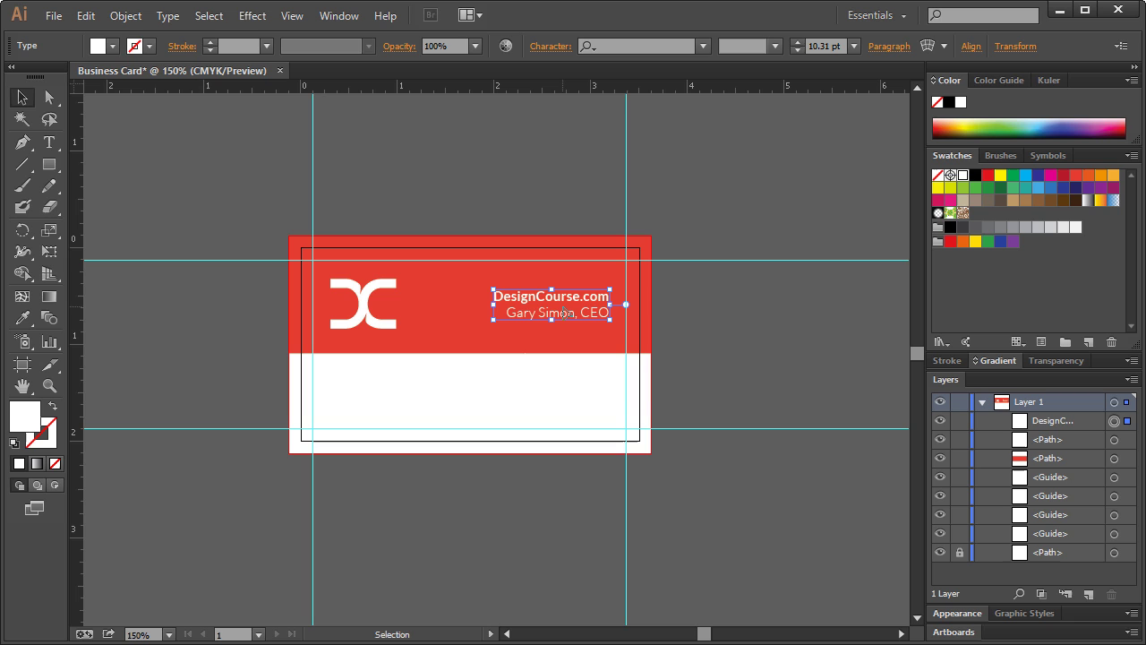
{"action": "left_click_drag", "start_coordinate": [560, 310], "coordinate": [564, 304]}
{"action": "left_click", "coordinate": [721, 301]}
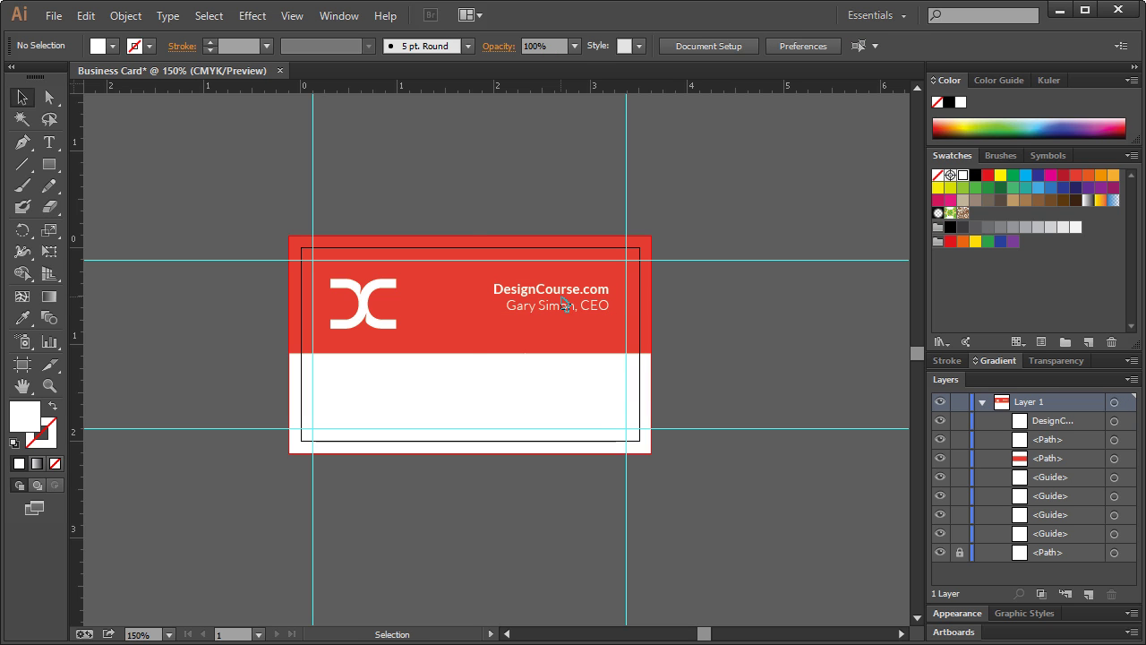
{"action": "left_click", "coordinate": [562, 304]}
{"action": "left_click_drag", "start_coordinate": [553, 298], "coordinate": [559, 294]}
{"action": "left_click", "coordinate": [756, 306]}
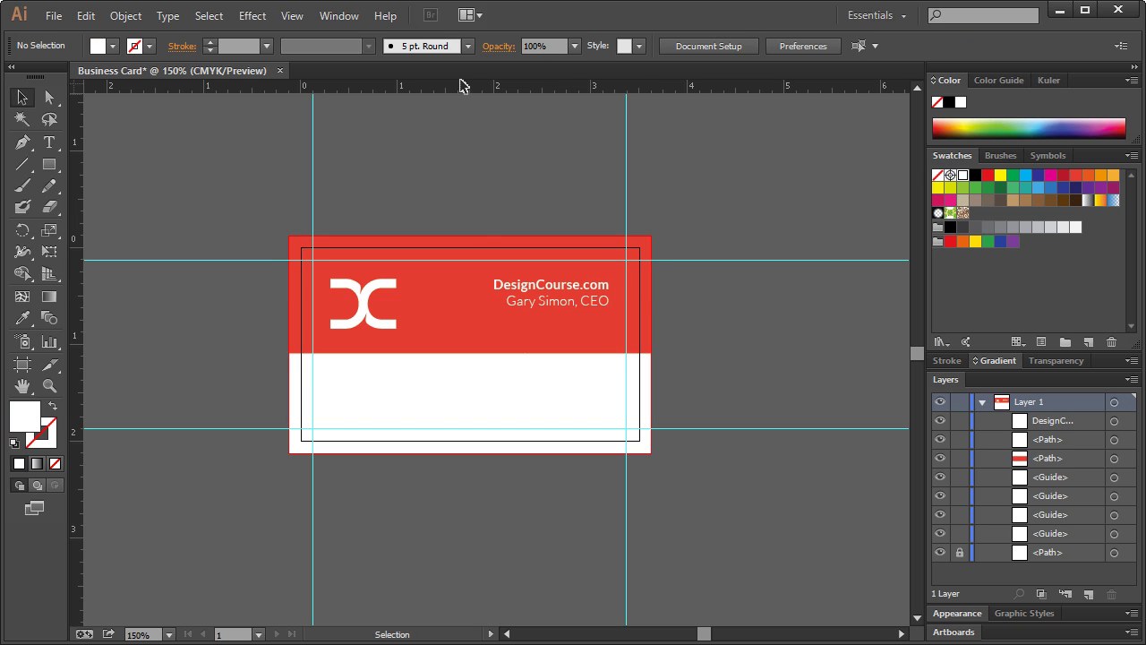
- Add a horizontal guide at the text's top and fine-tune the text position with arrow-key nudges
{"action": "left_click_drag", "start_coordinate": [462, 85], "coordinate": [475, 285]}
{"action": "key", "text": "z"}
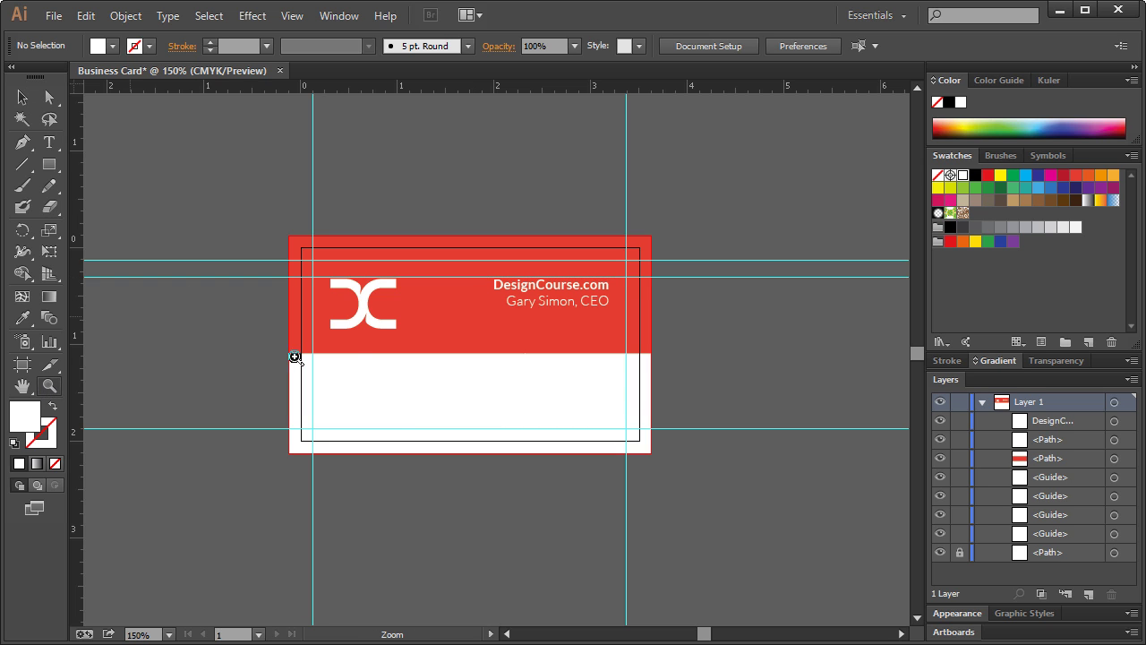
{"action": "left_click", "coordinate": [499, 307]}
{"action": "left_click", "coordinate": [499, 307]}
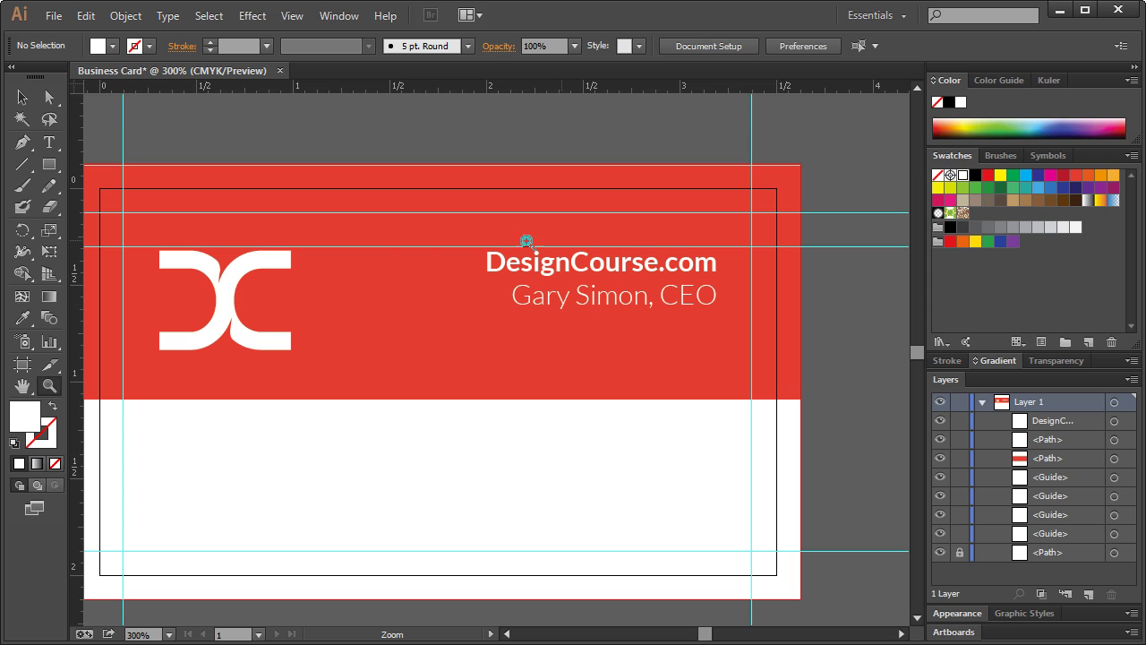
{"action": "left_click", "coordinate": [23, 98]}
{"action": "left_click", "coordinate": [573, 264]}
{"action": "left_click_drag", "start_coordinate": [573, 263], "coordinate": [571, 262]}
{"action": "key", "text": "Right"}
{"action": "key", "text": "Right"}
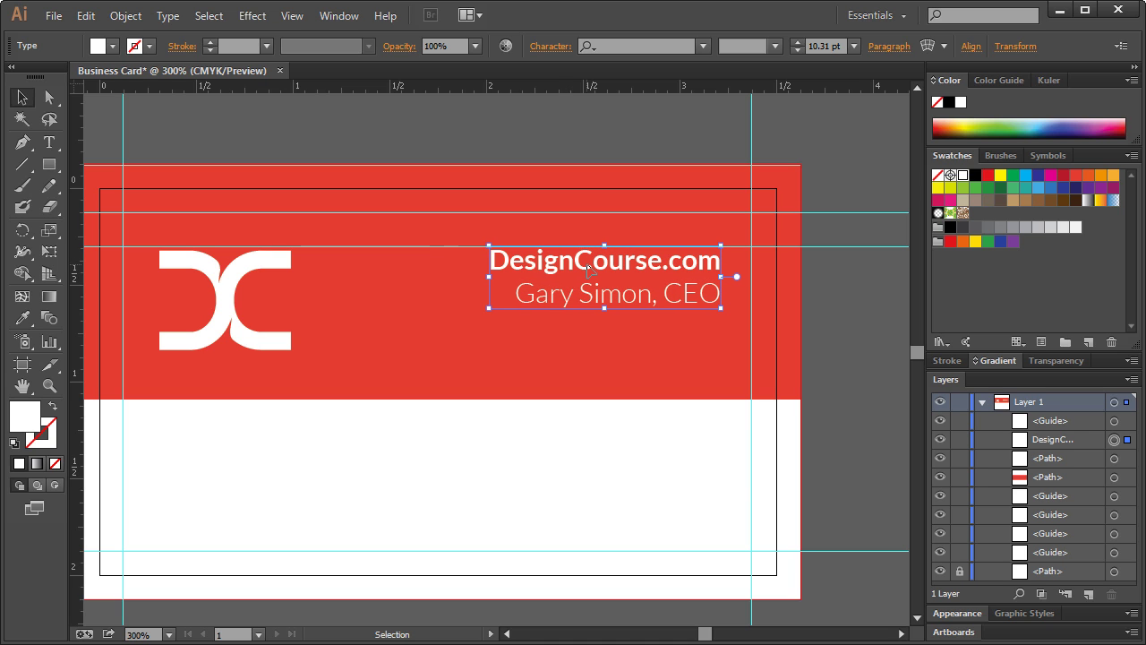
{"action": "key", "text": "Left"}
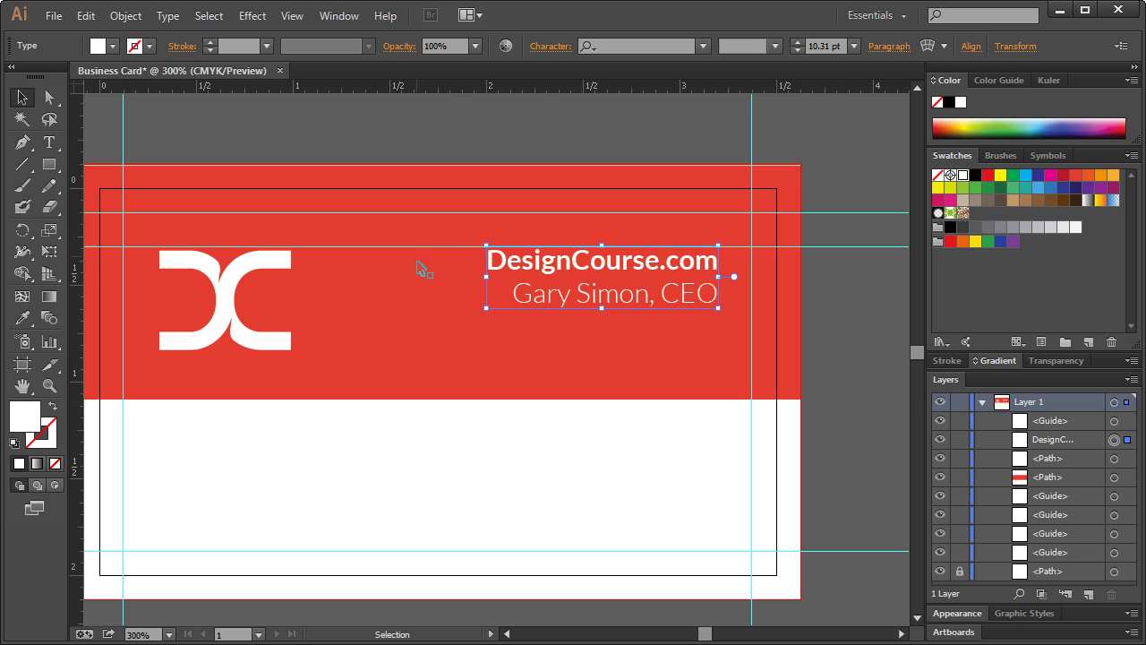
{"action": "scroll", "coordinate": [423, 263], "scroll_direction": "down", "scroll_amount": 1}
{"action": "scroll", "coordinate": [423, 265], "scroll_direction": "up", "scroll_amount": 1}
{"action": "left_click_drag", "start_coordinate": [706, 634], "coordinate": [708, 636]}
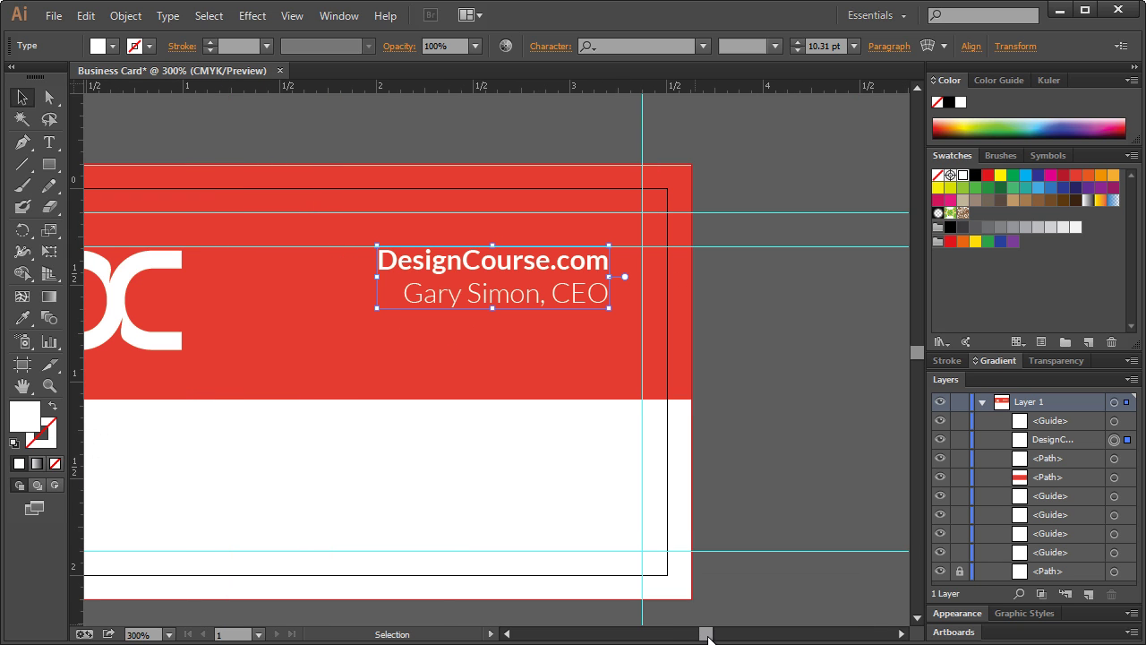
{"action": "scroll", "coordinate": [534, 502], "scroll_direction": "down", "scroll_amount": 1}
{"action": "scroll", "coordinate": [533, 503], "scroll_direction": "down", "scroll_amount": 1}
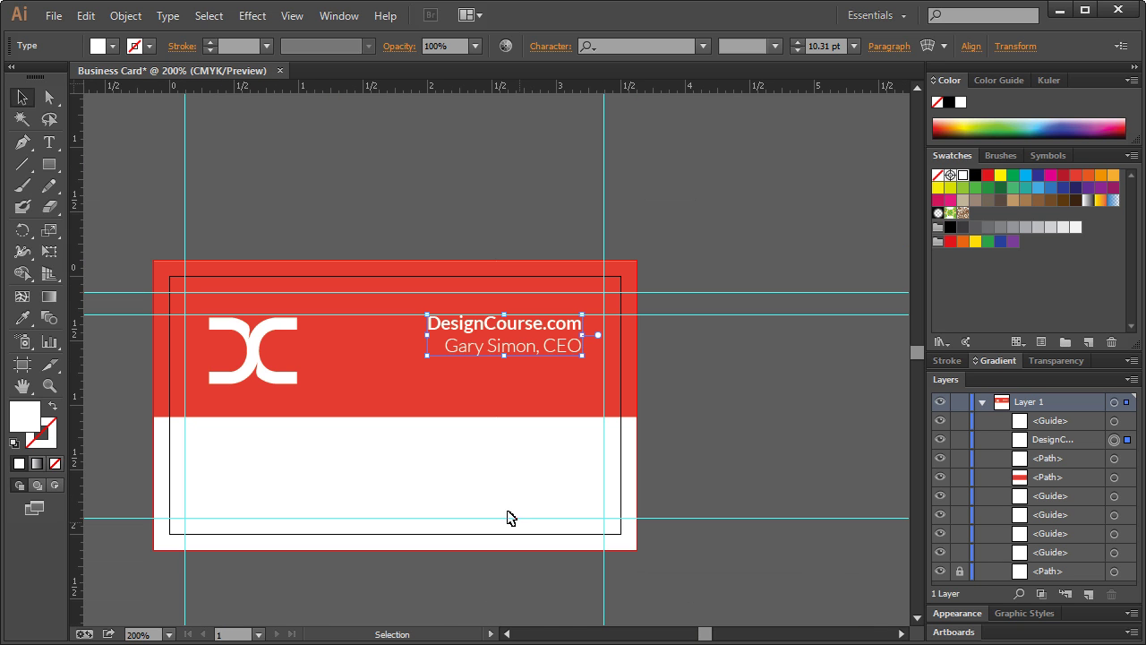
{"action": "key", "text": "space"}
{"action": "left_click_drag", "start_coordinate": [474, 488], "coordinate": [540, 453]}
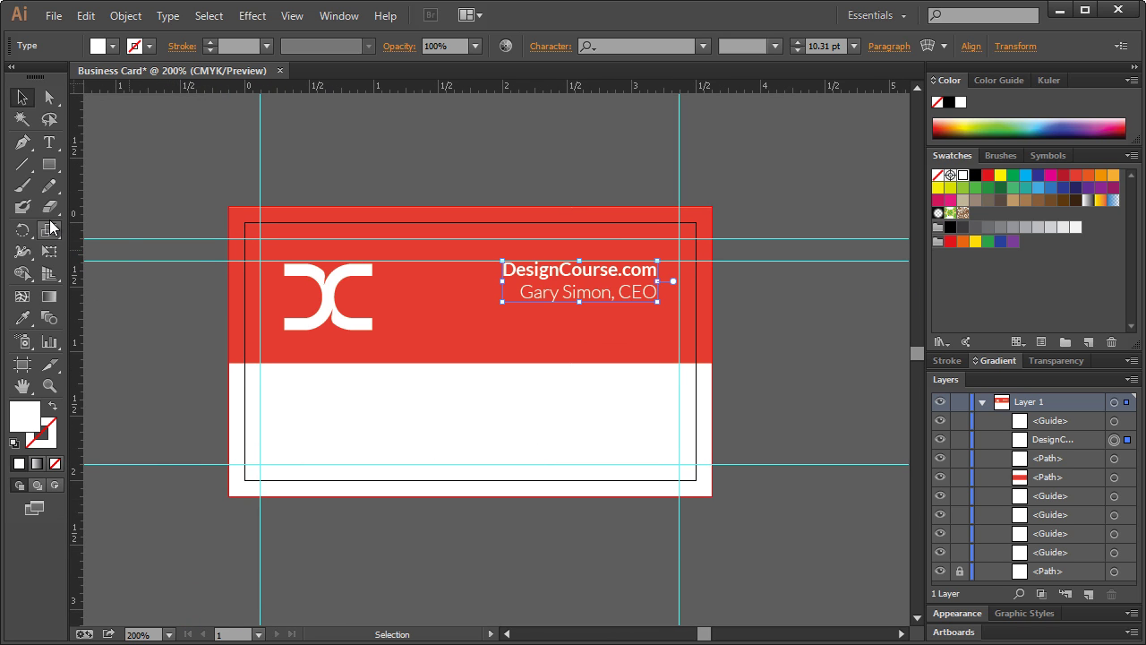
- Type the phone number on the white lower half and move it under the logo
{"action": "left_click", "coordinate": [49, 143]}
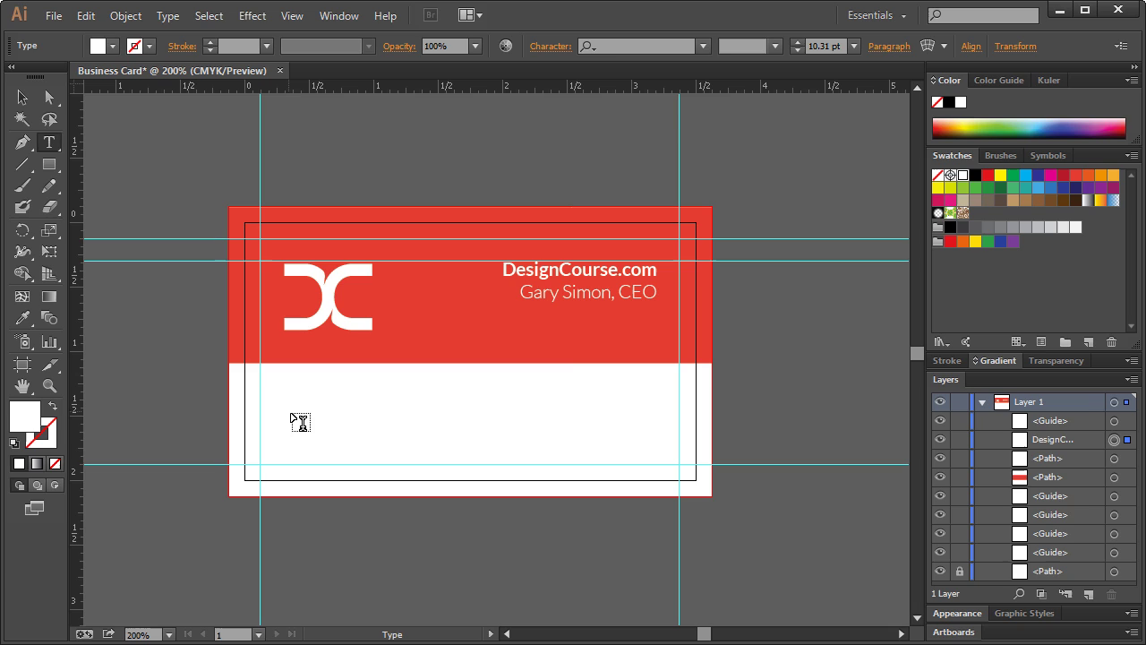
{"action": "left_click", "coordinate": [525, 408]}
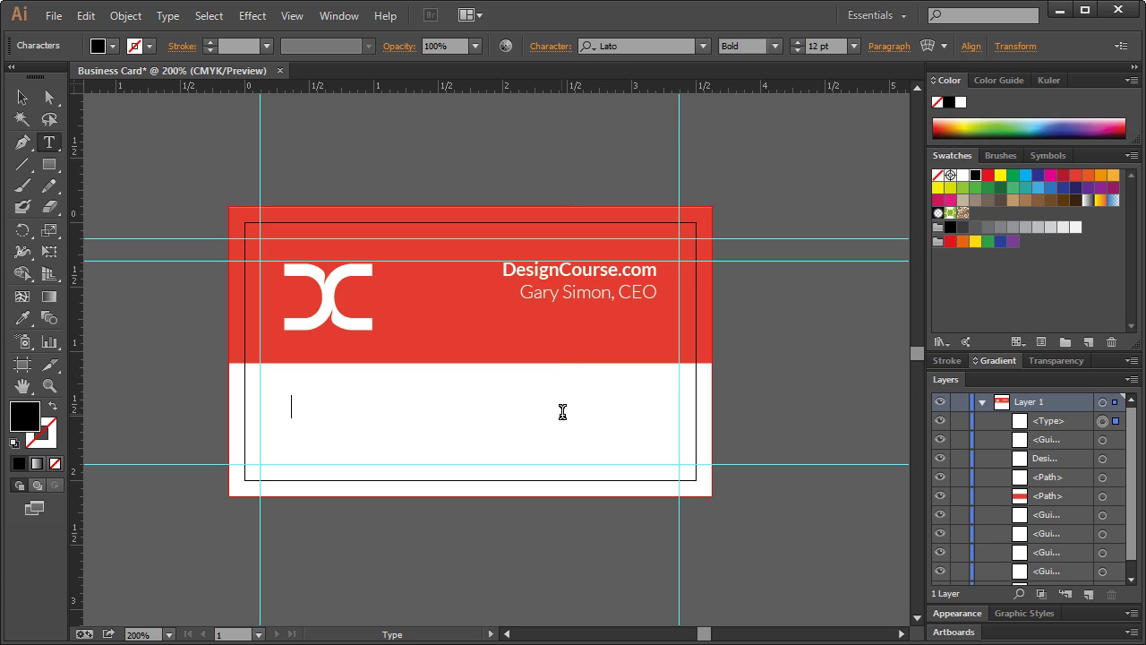
{"action": "type", "text": "555-55"}
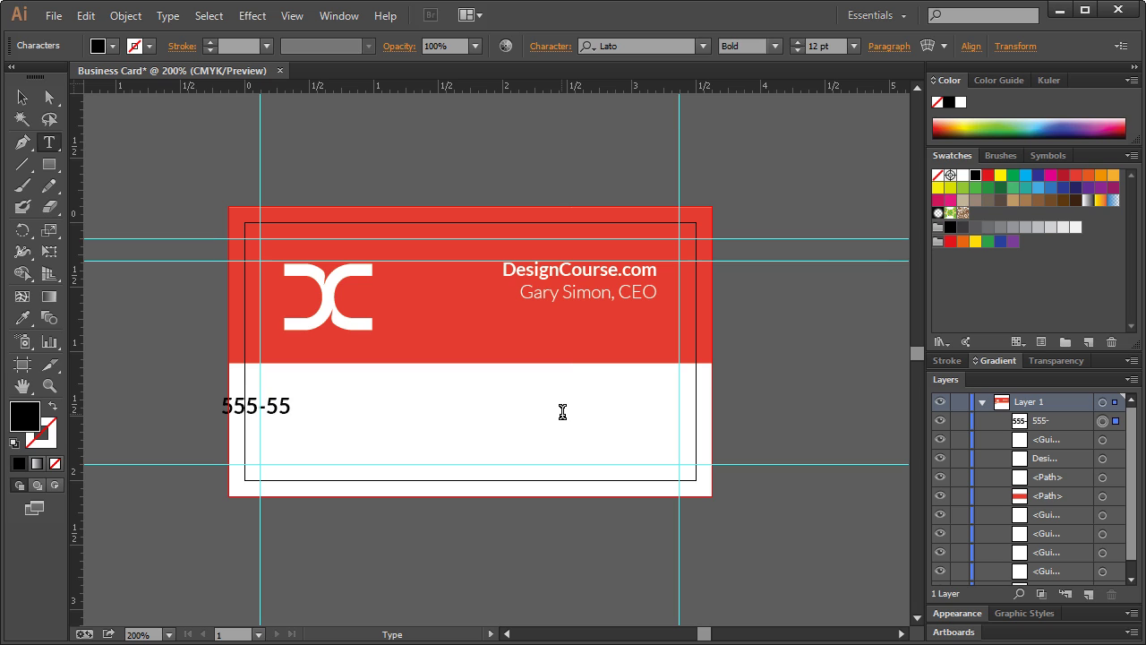
{"action": "type", "text": "5-1234"}
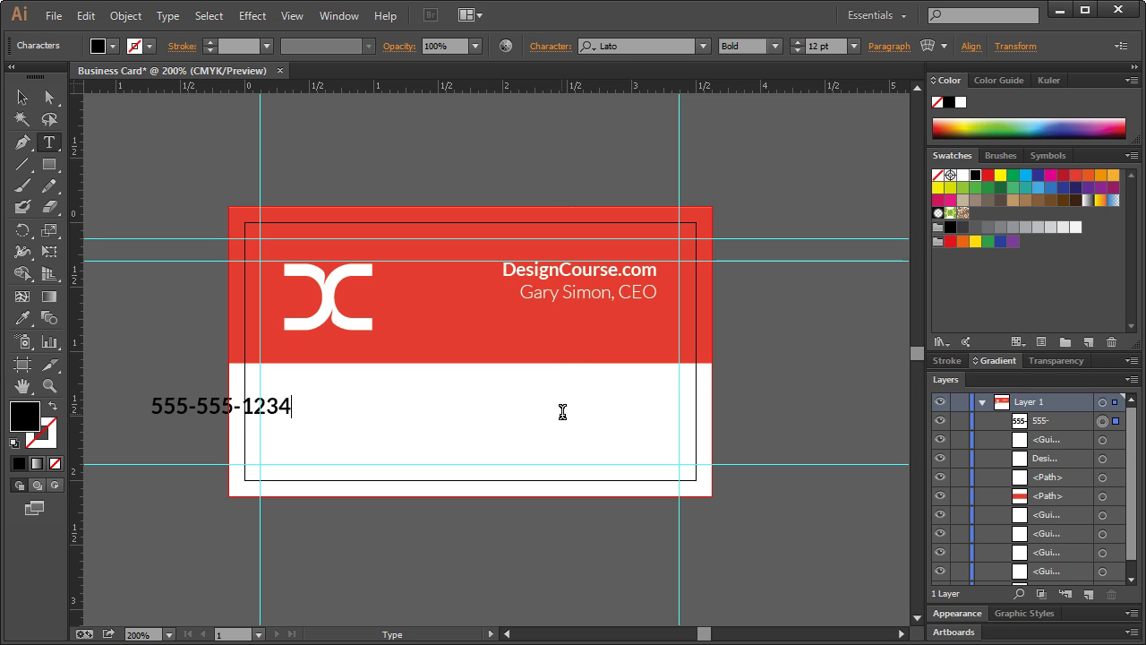
{"action": "left_click", "coordinate": [22, 99]}
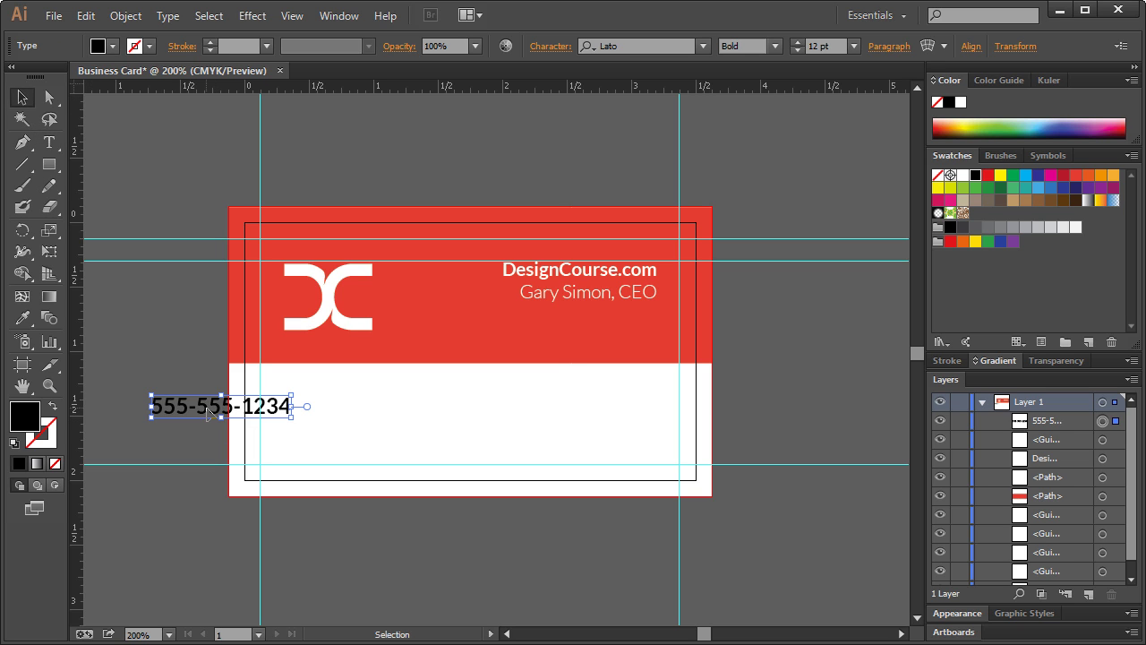
{"action": "left_click_drag", "start_coordinate": [193, 411], "coordinate": [321, 422]}
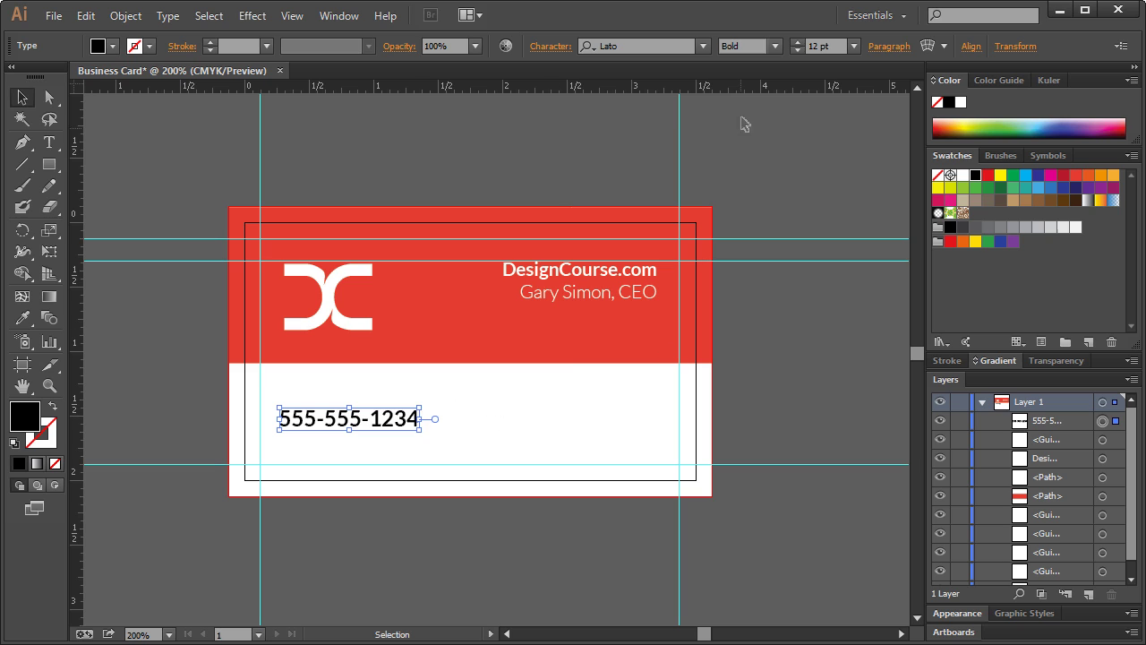
- Set the phone number to Light weight and adjust its size
{"action": "left_click", "coordinate": [775, 46]}
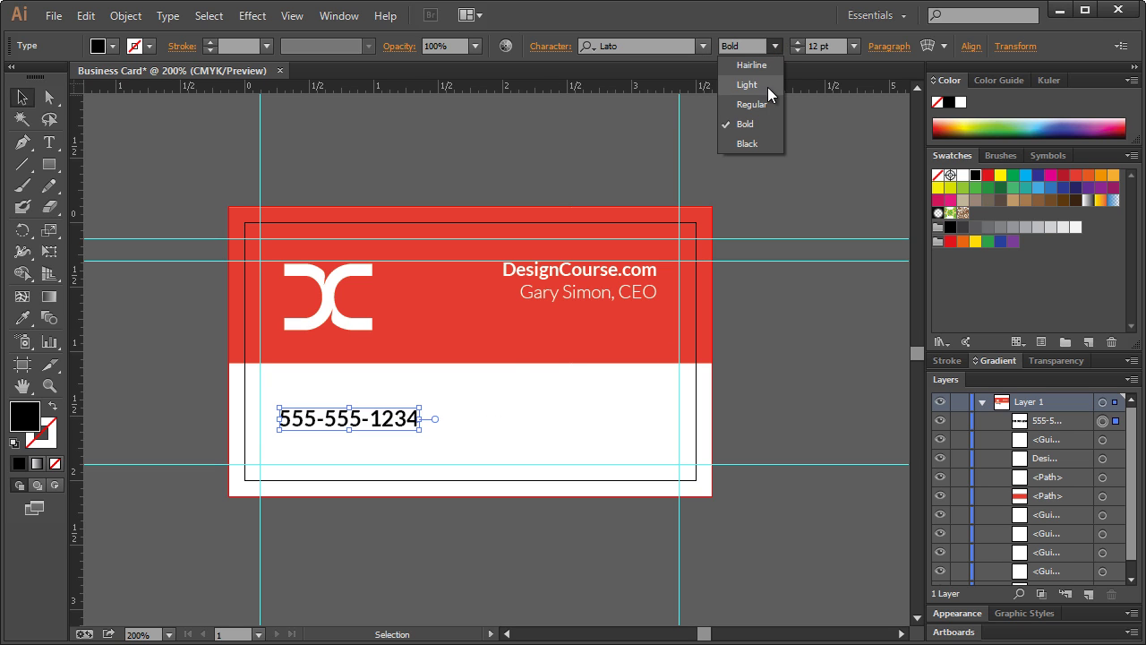
{"action": "left_click", "coordinate": [767, 86]}
{"action": "left_click_drag", "start_coordinate": [421, 434], "coordinate": [396, 417]}
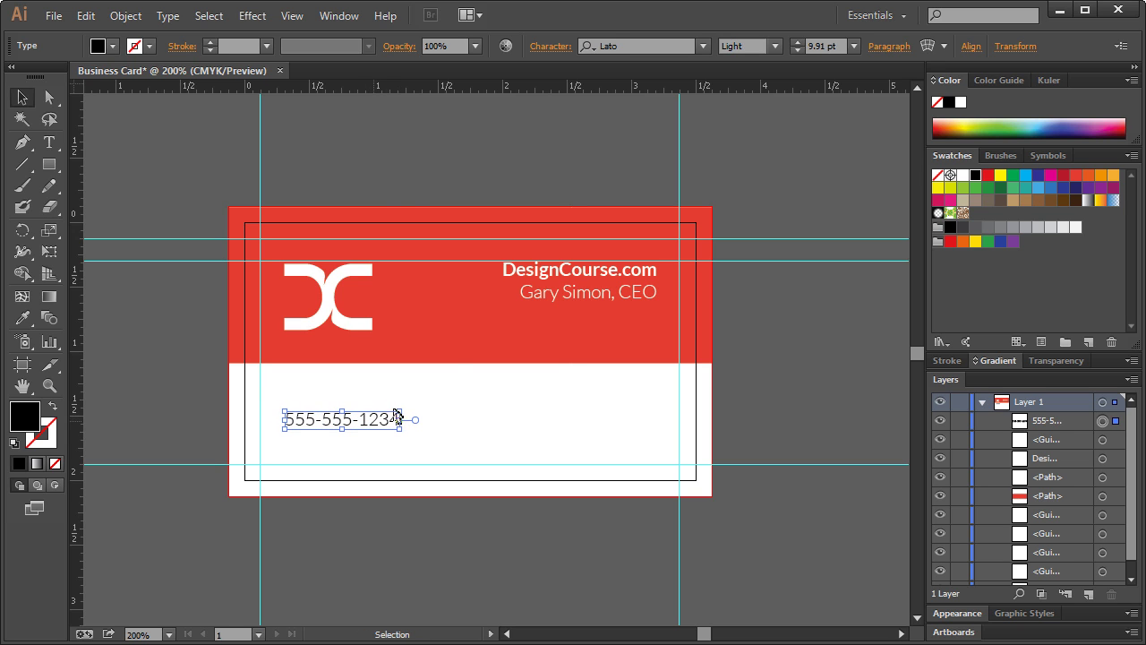
{"action": "left_click", "coordinate": [412, 196]}
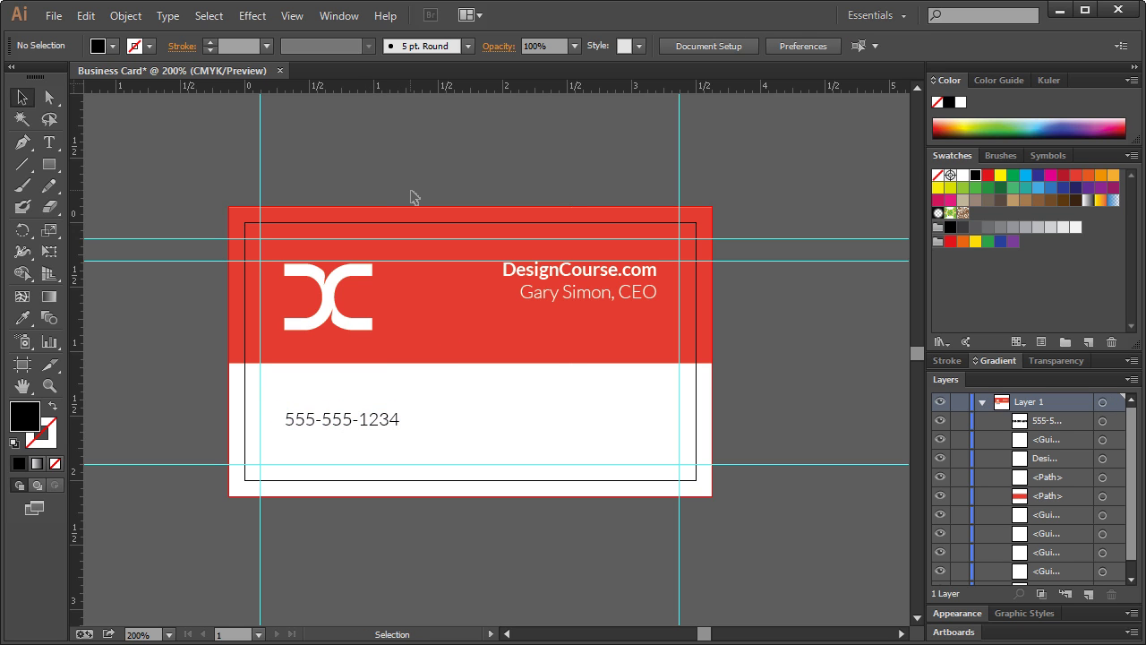
{"action": "left_click", "coordinate": [367, 422]}
{"action": "left_click_drag", "start_coordinate": [399, 430], "coordinate": [525, 419]}
{"action": "key", "text": "t"}
{"action": "triple_click", "coordinate": [525, 425]}
{"action": "type", "text": "cotnact@"}
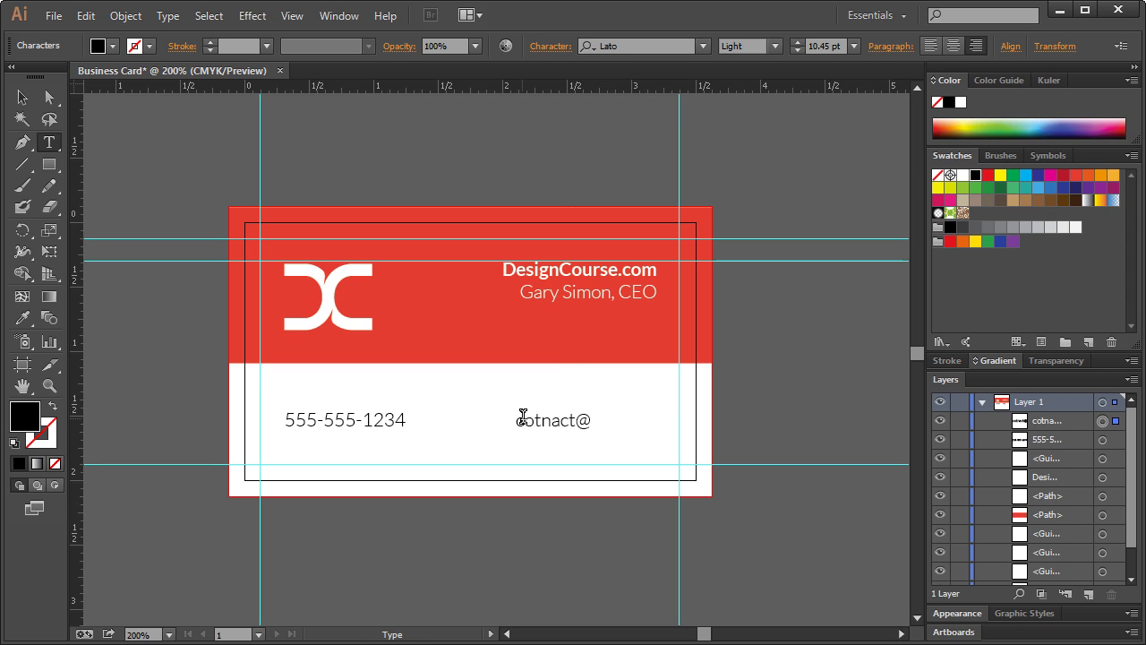
{"action": "triple_click", "coordinate": [524, 417]}
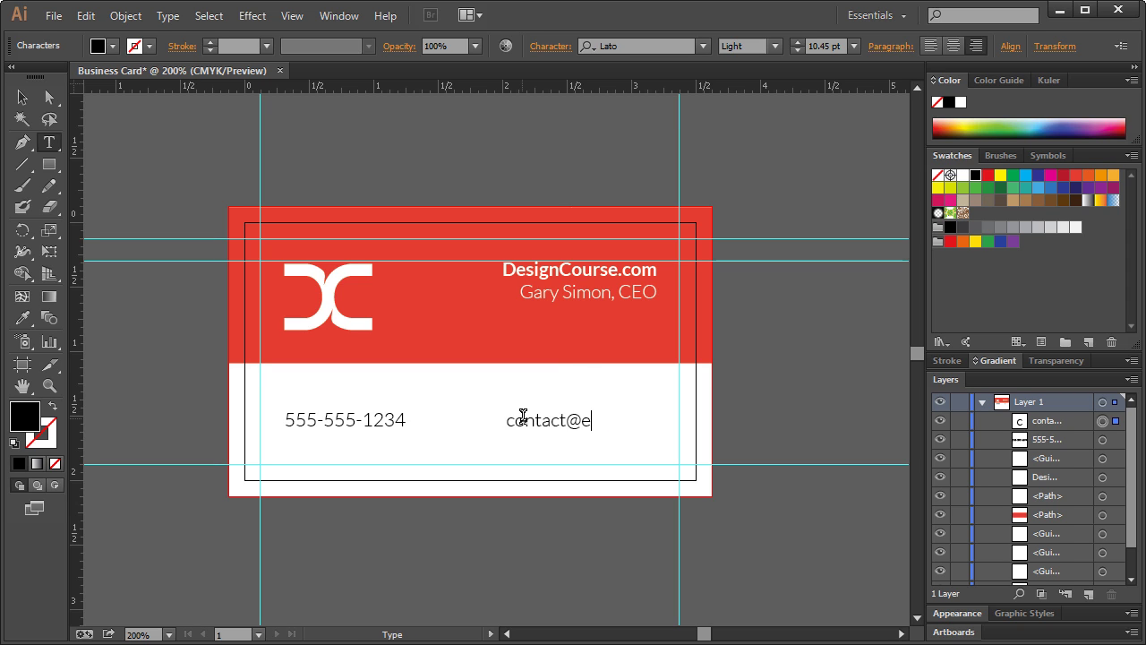
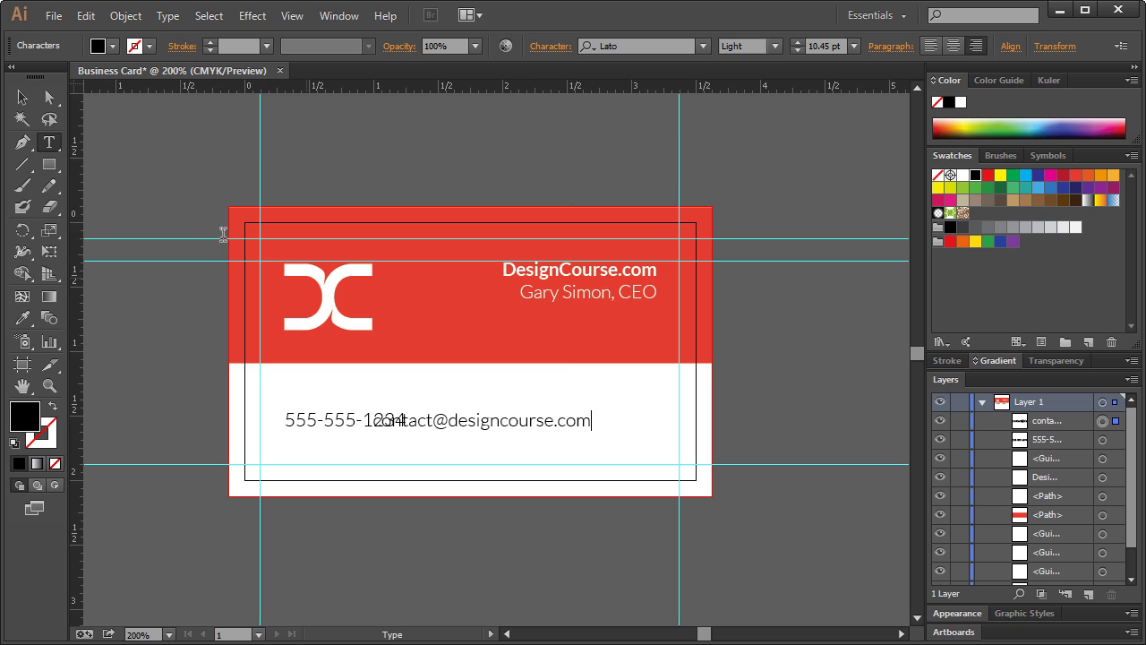
- Move the e-mail line right so it clears the phone number
{"action": "left_click", "coordinate": [22, 97]}
{"action": "left_click_drag", "start_coordinate": [506, 433], "coordinate": [597, 434]}
{"action": "left_click", "coordinate": [814, 319]}
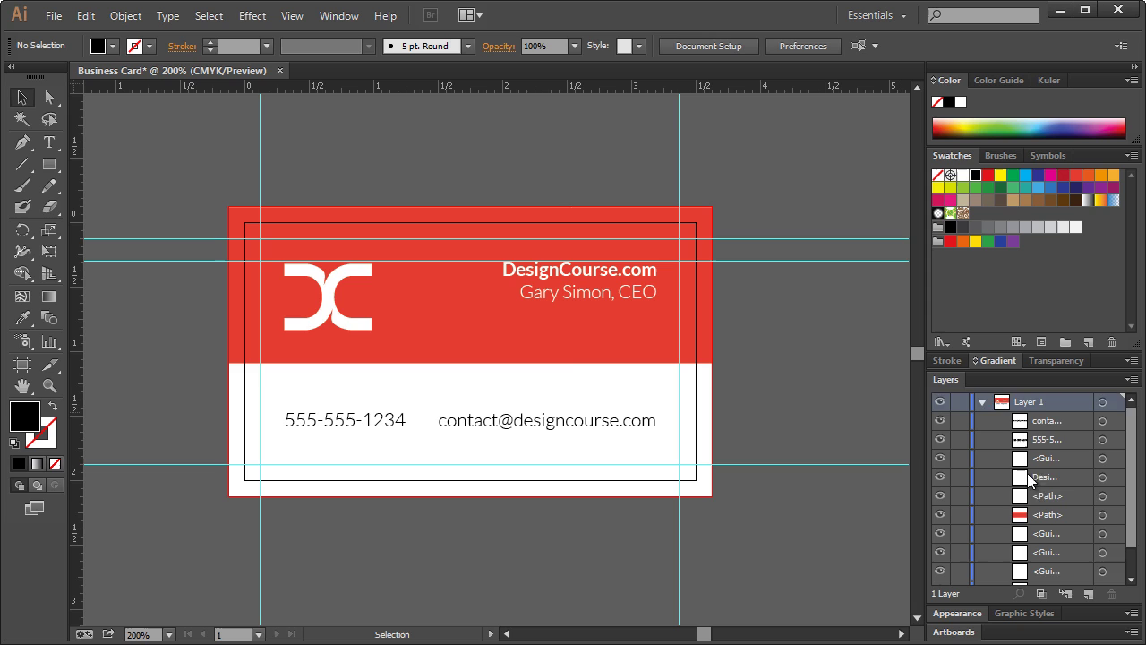
- Hide one of the horizontal guides in the Layers panel
{"action": "scroll", "coordinate": [1028, 481], "scroll_direction": "down", "scroll_amount": 2}
{"action": "scroll", "coordinate": [989, 521], "scroll_direction": "up", "scroll_amount": 2}
{"action": "left_click", "coordinate": [941, 458]}
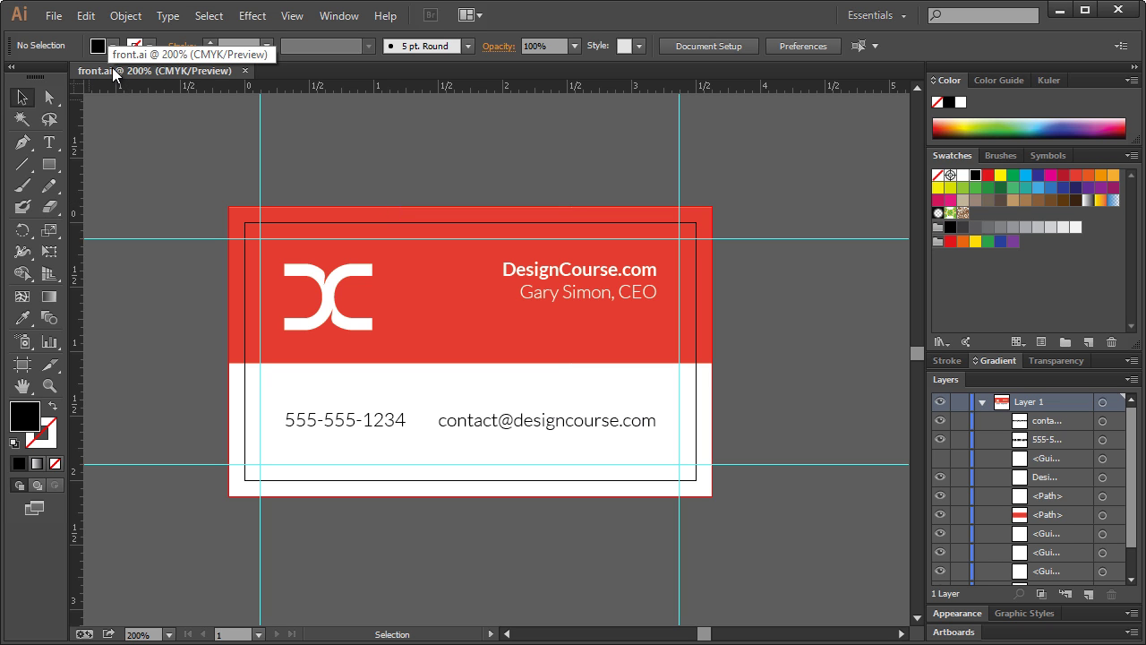
- Save a copy of the card as back.ai
{"action": "left_click", "coordinate": [54, 16]}
{"action": "left_click", "coordinate": [90, 180]}
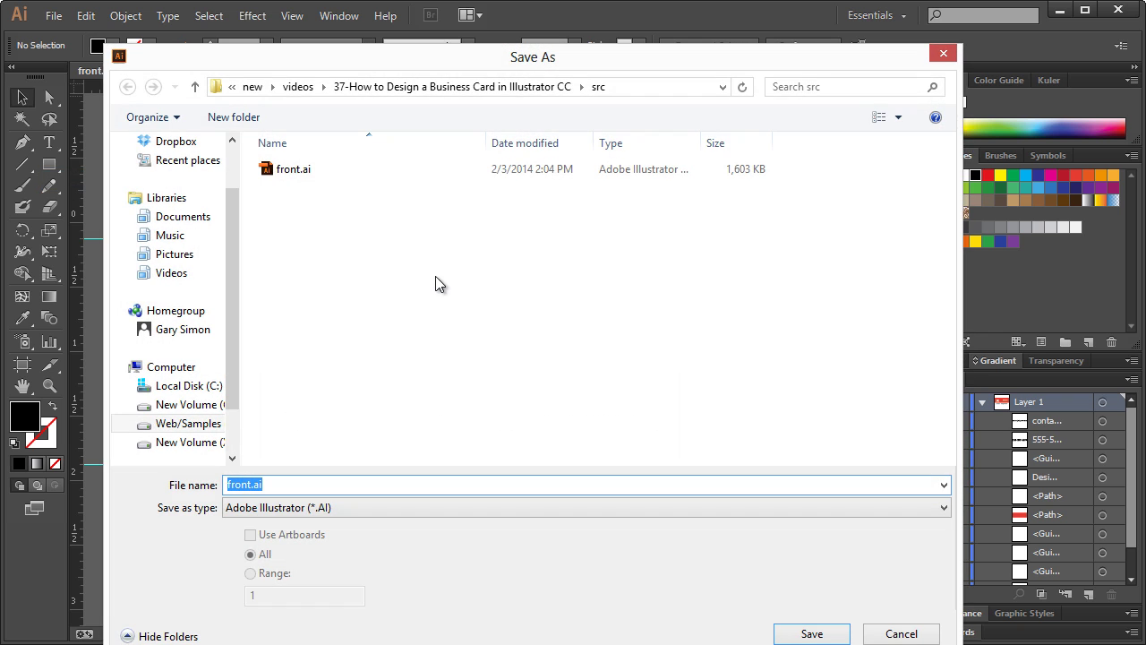
{"action": "type", "text": "fron"}
{"action": "key", "text": "Escape"}
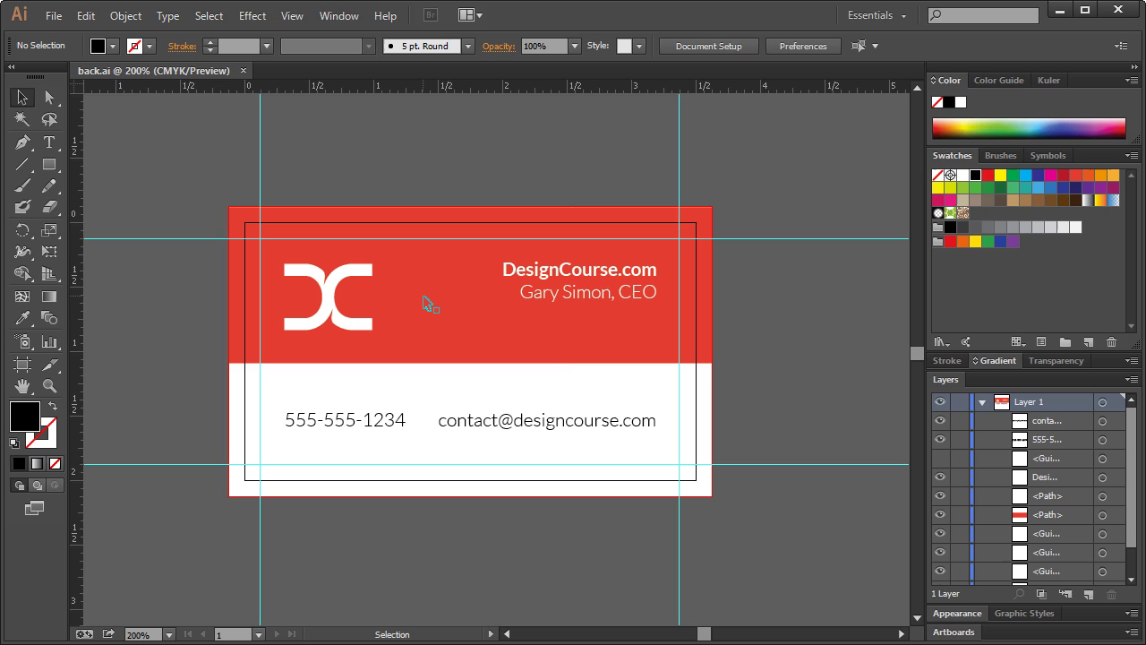
- Delete the DesignCourse.com title, e-mail, phone text and logo, then select the red rectangle
{"action": "left_click", "coordinate": [561, 294]}
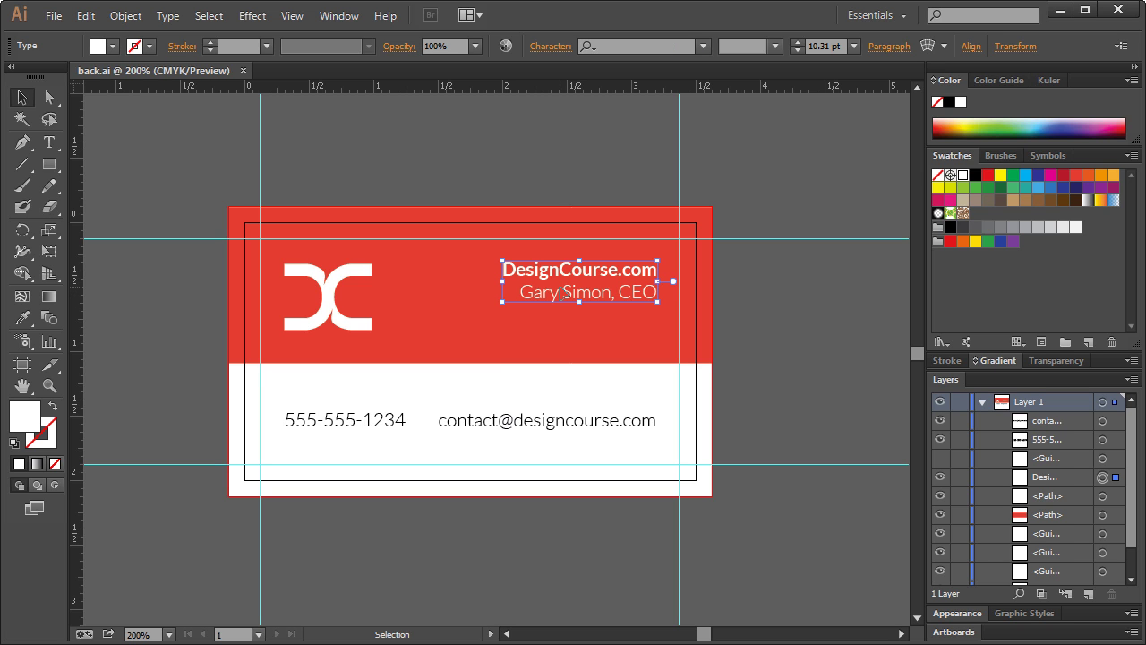
{"action": "key", "text": "Delete"}
{"action": "left_click", "coordinate": [443, 419]}
{"action": "key", "text": "Delete"}
{"action": "left_click", "coordinate": [353, 414]}
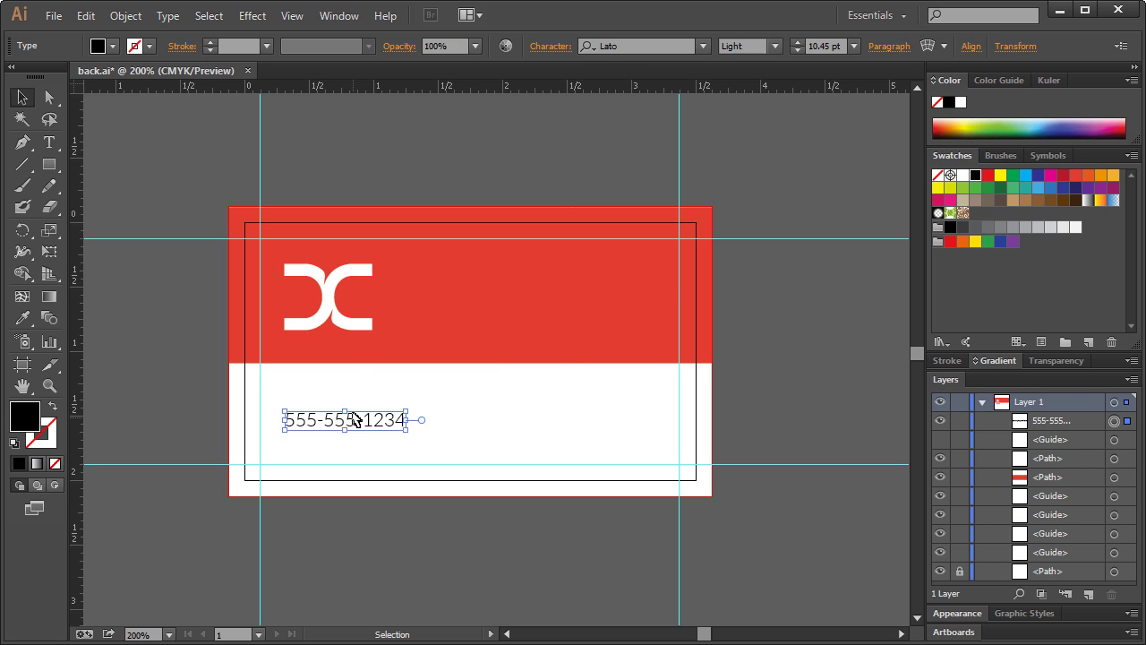
{"action": "key", "text": "Delete"}
{"action": "left_click", "coordinate": [335, 311]}
{"action": "key", "text": "Delete"}
{"action": "left_click", "coordinate": [499, 323]}
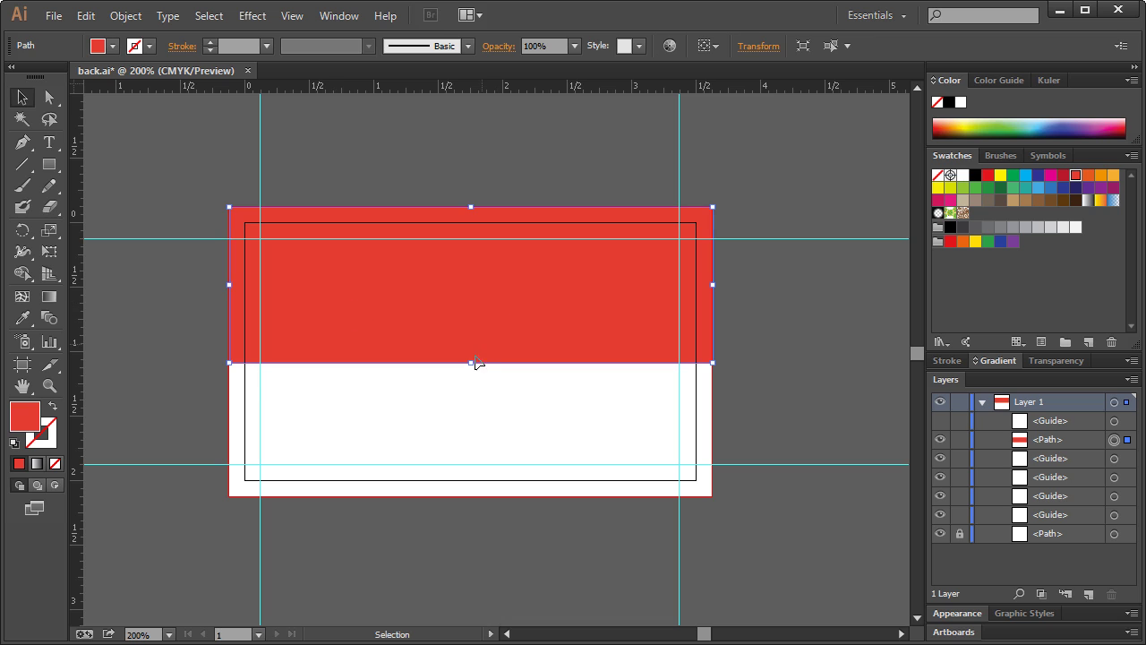
- Unlock and delete the white lower rectangle, stretching the red rectangle to the card's bottom edge
{"action": "left_click_drag", "start_coordinate": [475, 366], "coordinate": [474, 448]}
{"action": "left_click", "coordinate": [959, 533]}
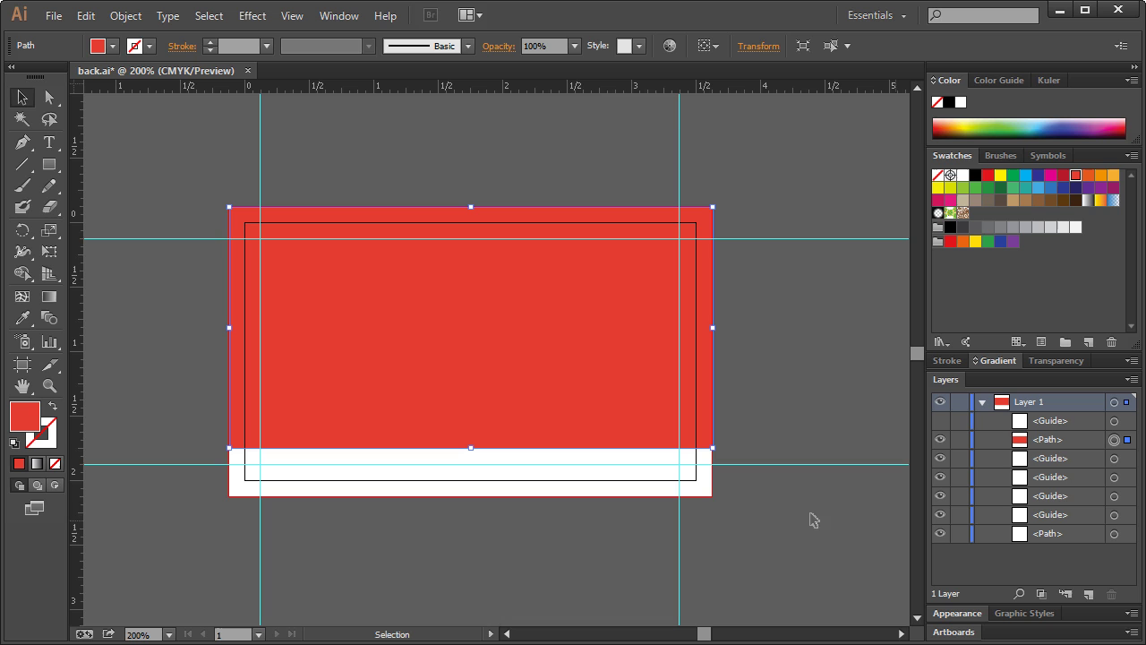
{"action": "left_click", "coordinate": [548, 495]}
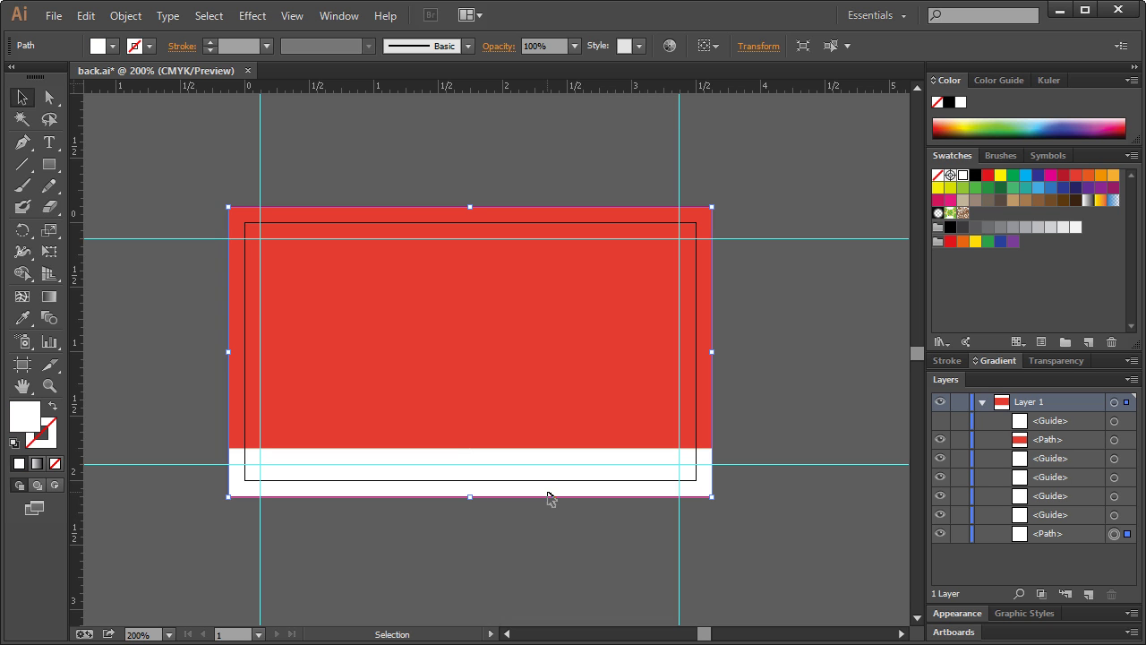
{"action": "key", "text": "Delete"}
{"action": "left_click", "coordinate": [478, 427]}
{"action": "left_click_drag", "start_coordinate": [475, 450], "coordinate": [475, 497]}
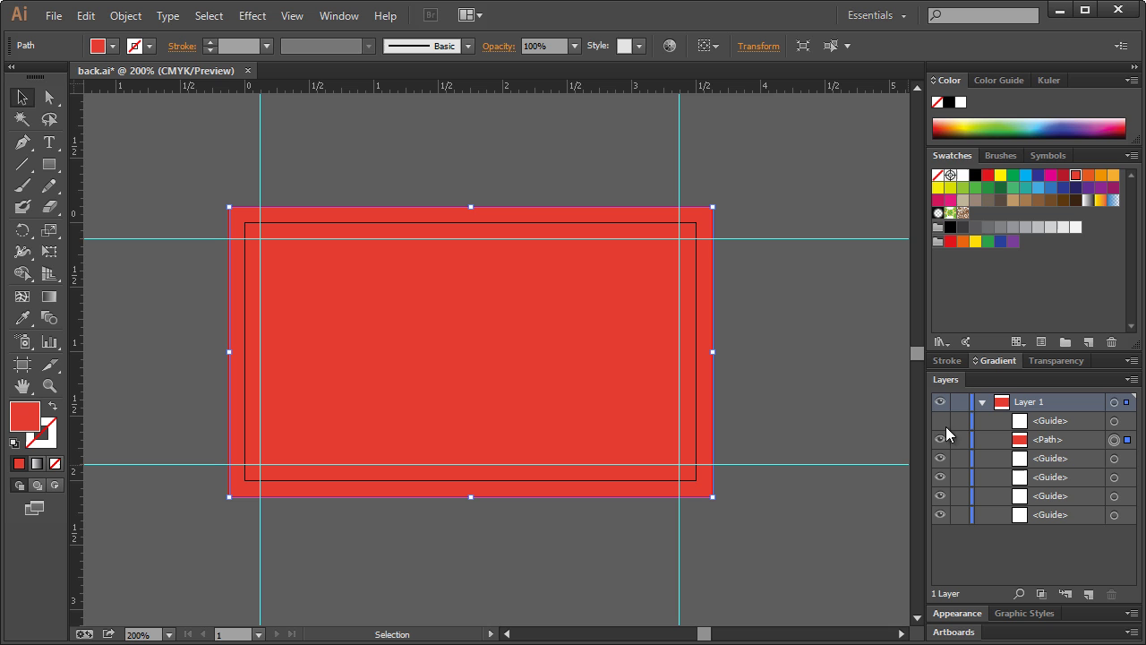
- Copy the DC logo from the recent front.ai file and paste it into back.ai
{"action": "left_click", "coordinate": [55, 16]}
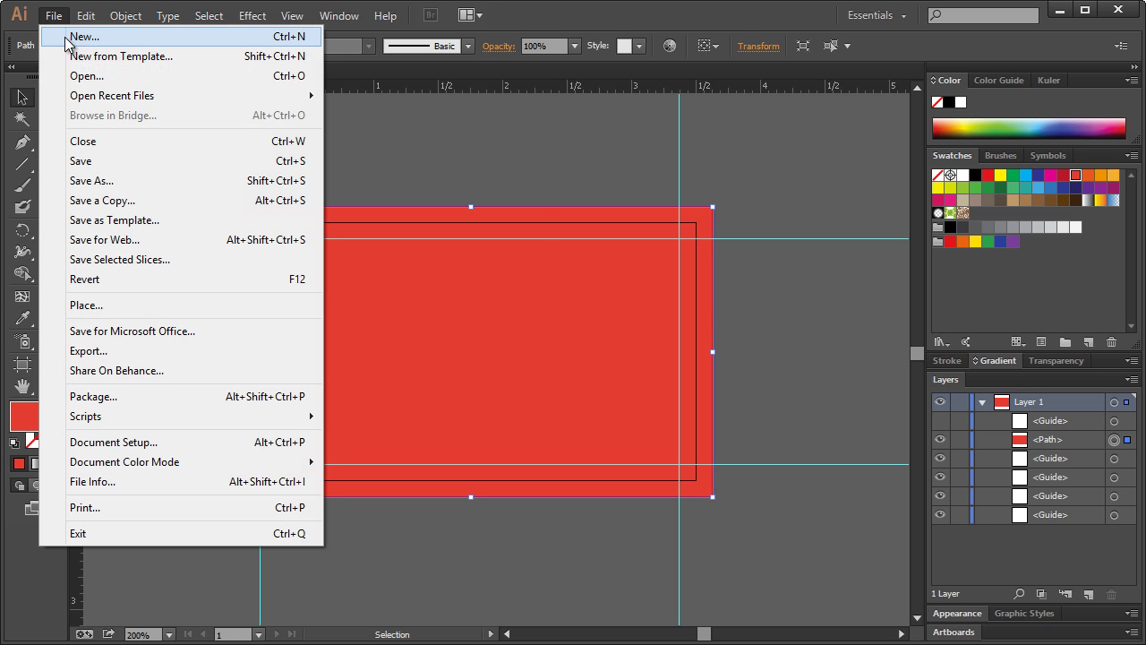
{"action": "mouse_move", "coordinate": [87, 96]}
{"action": "left_click", "coordinate": [377, 113]}
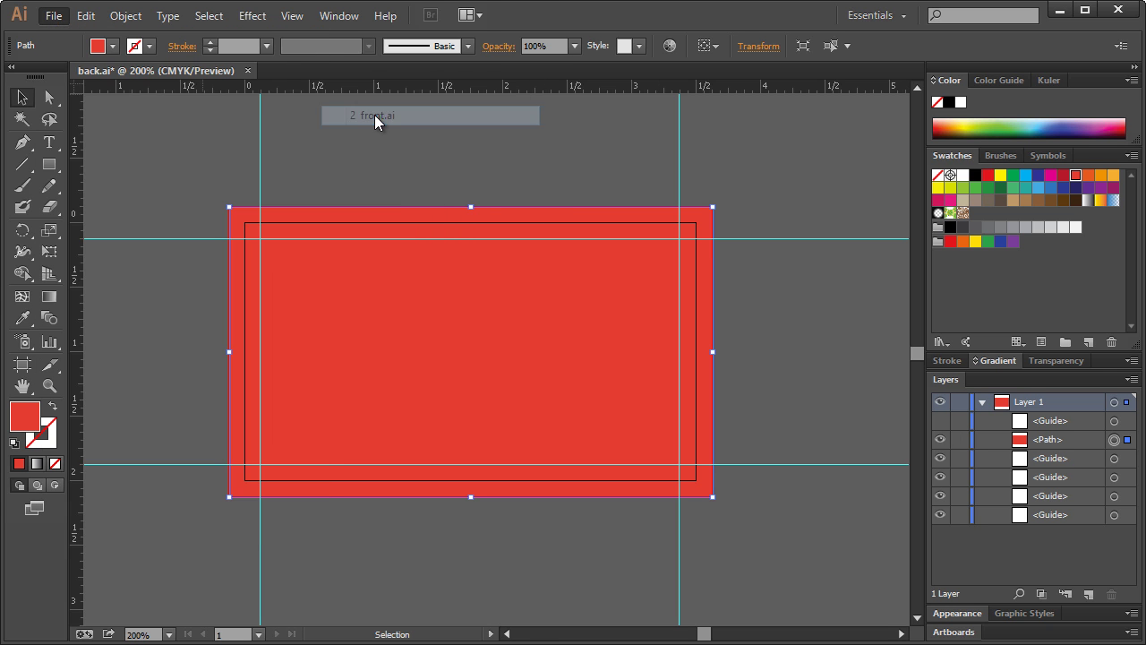
{"action": "left_click", "coordinate": [333, 286]}
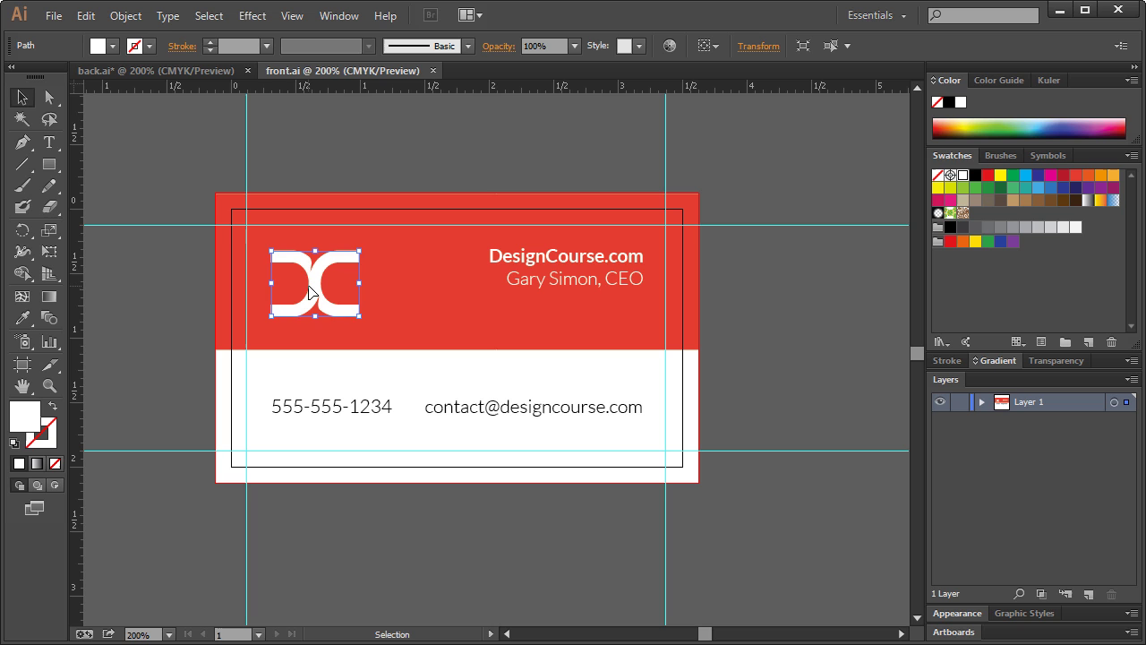
{"action": "left_click", "coordinate": [433, 70]}
{"action": "key", "text": "ctrl+v"}
- Enlarge and tilt the logo across the card, then move it below the guide in layer order
{"action": "left_click_drag", "start_coordinate": [484, 345], "coordinate": [824, 186]}
{"action": "left_click_drag", "start_coordinate": [680, 537], "coordinate": [822, 460]}
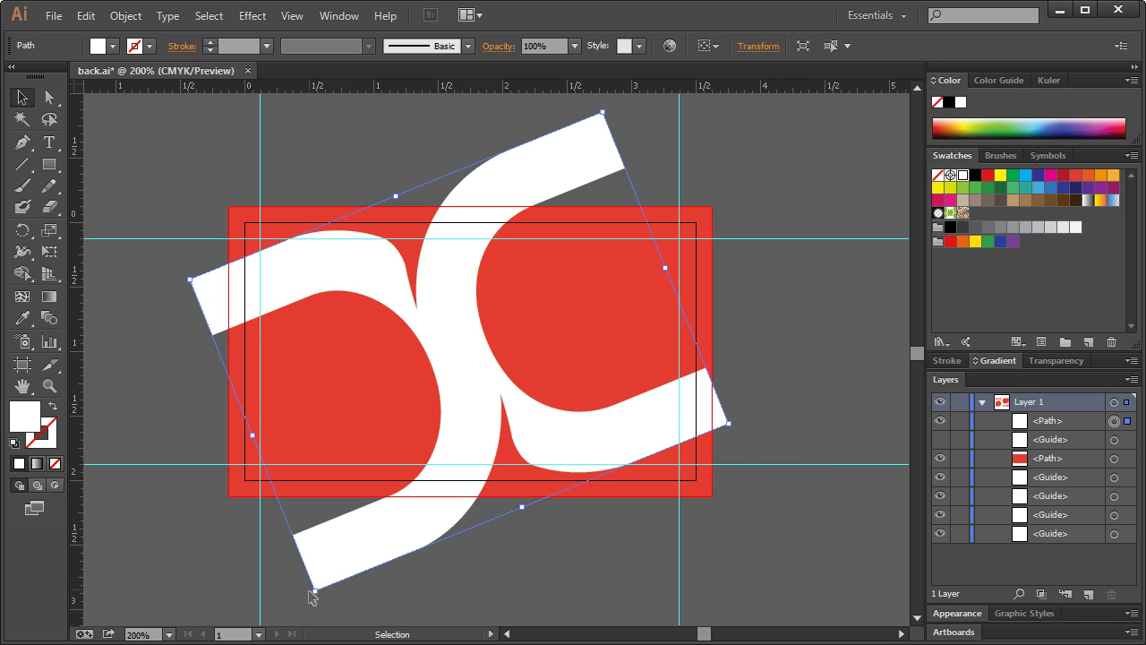
{"action": "left_click_drag", "start_coordinate": [316, 592], "coordinate": [328, 575]}
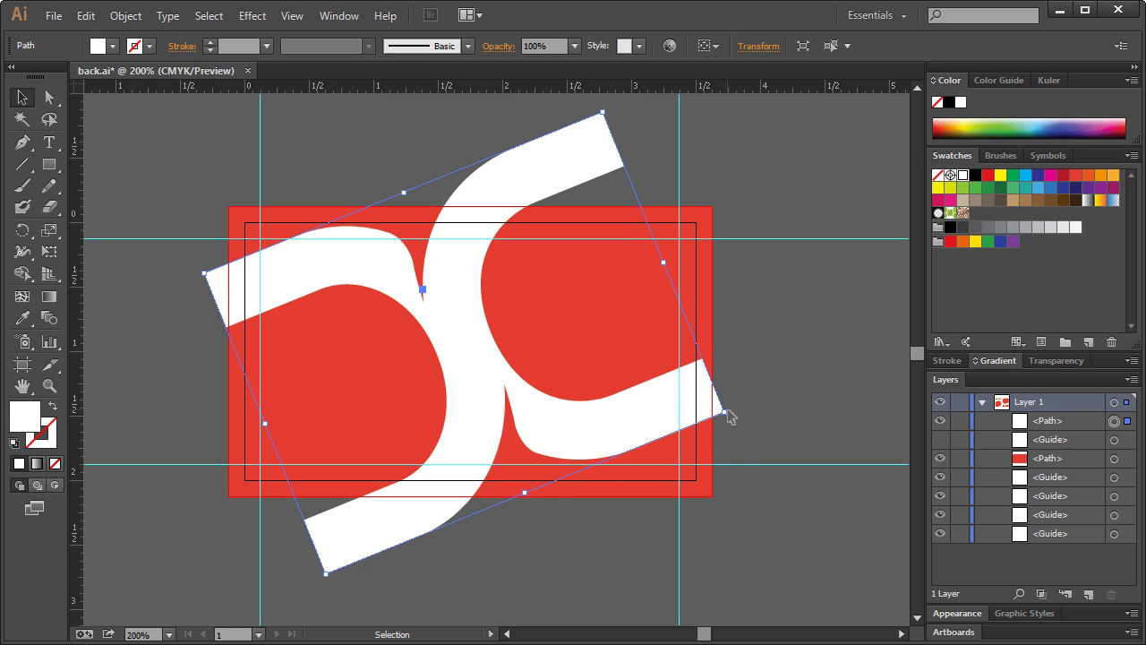
{"action": "left_click_drag", "start_coordinate": [729, 416], "coordinate": [722, 408]}
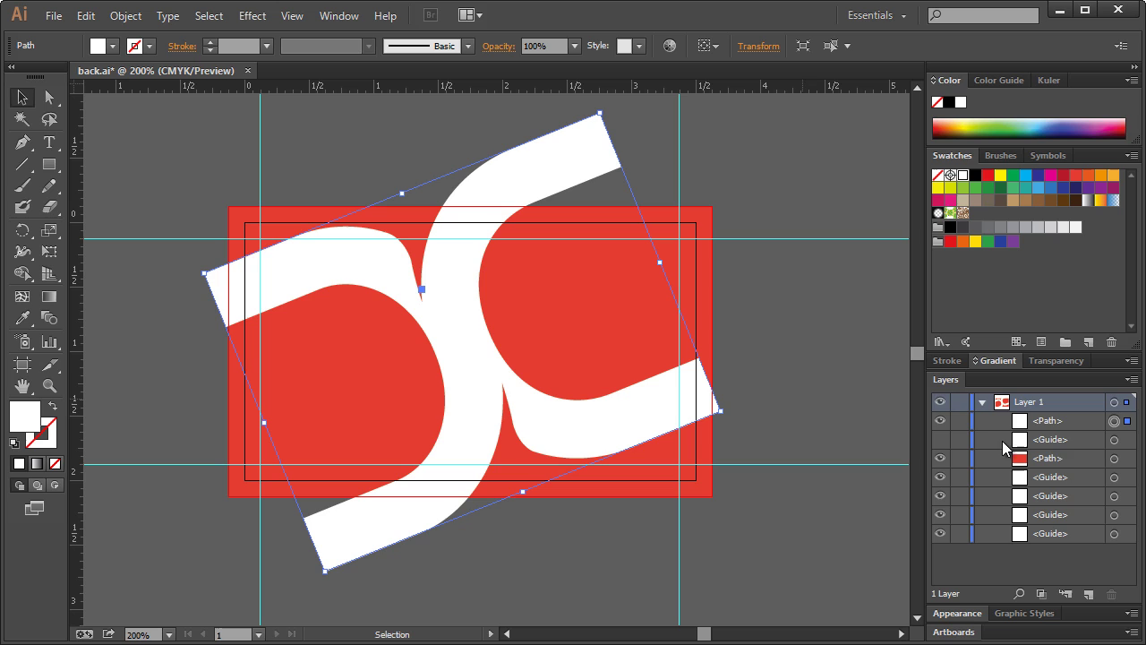
{"action": "left_click_drag", "start_coordinate": [1074, 418], "coordinate": [1079, 457]}
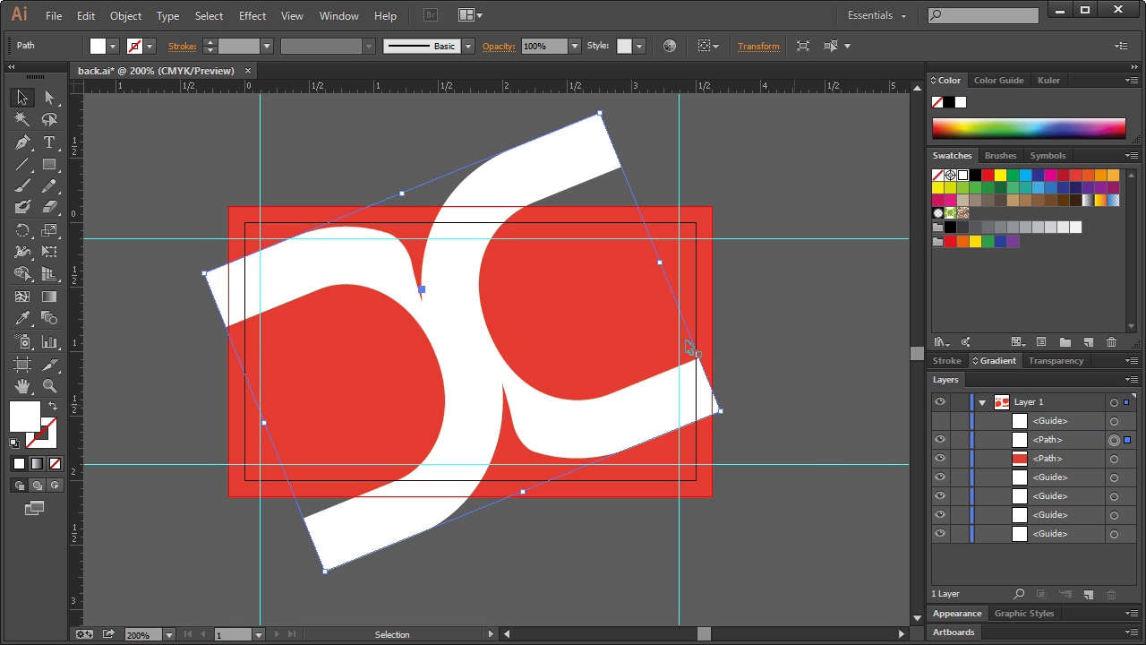
- Subtract the logo from the red rectangle with Pathfinder's Minus Front
{"action": "left_click", "coordinate": [1114, 459], "text": "shift"}
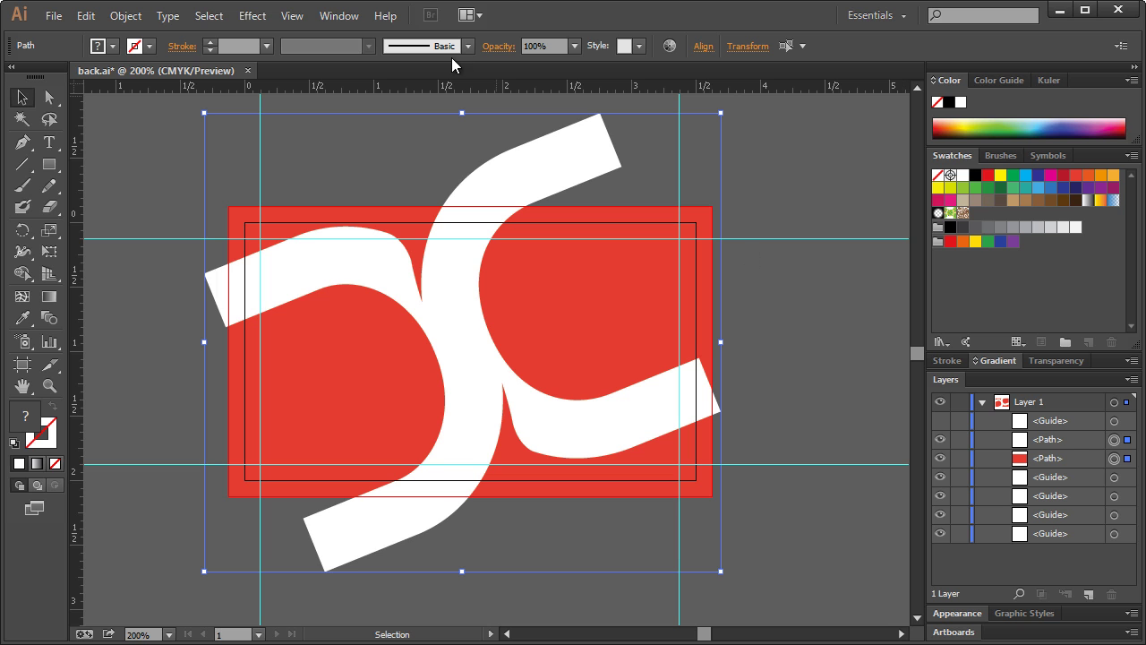
{"action": "left_click", "coordinate": [340, 17]}
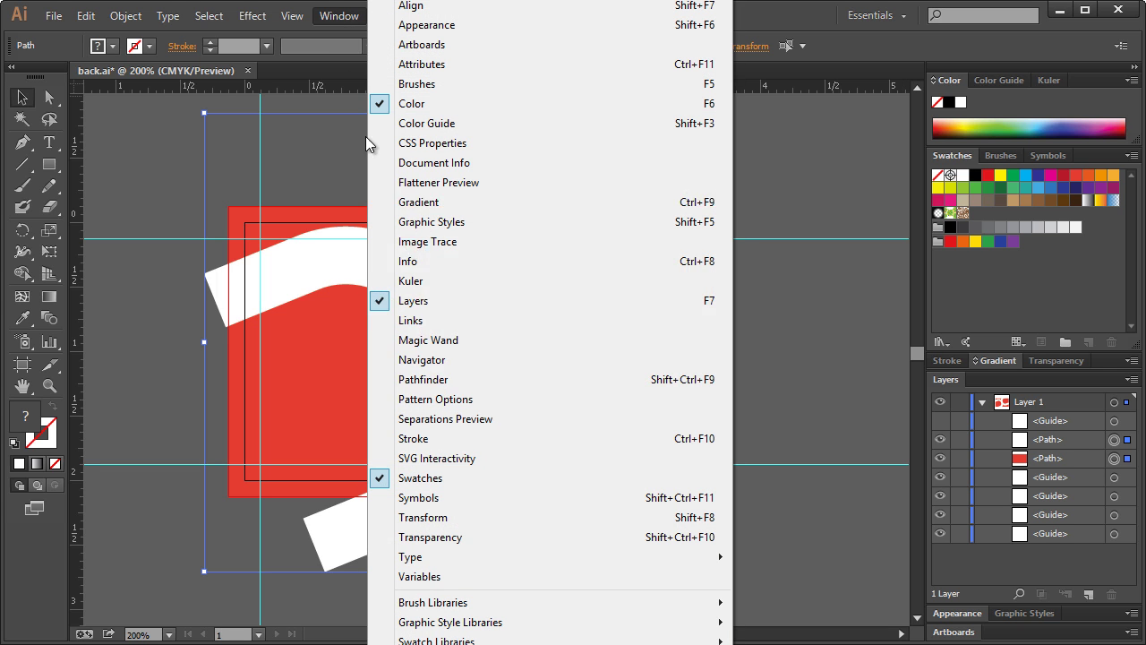
{"action": "left_click", "coordinate": [435, 380]}
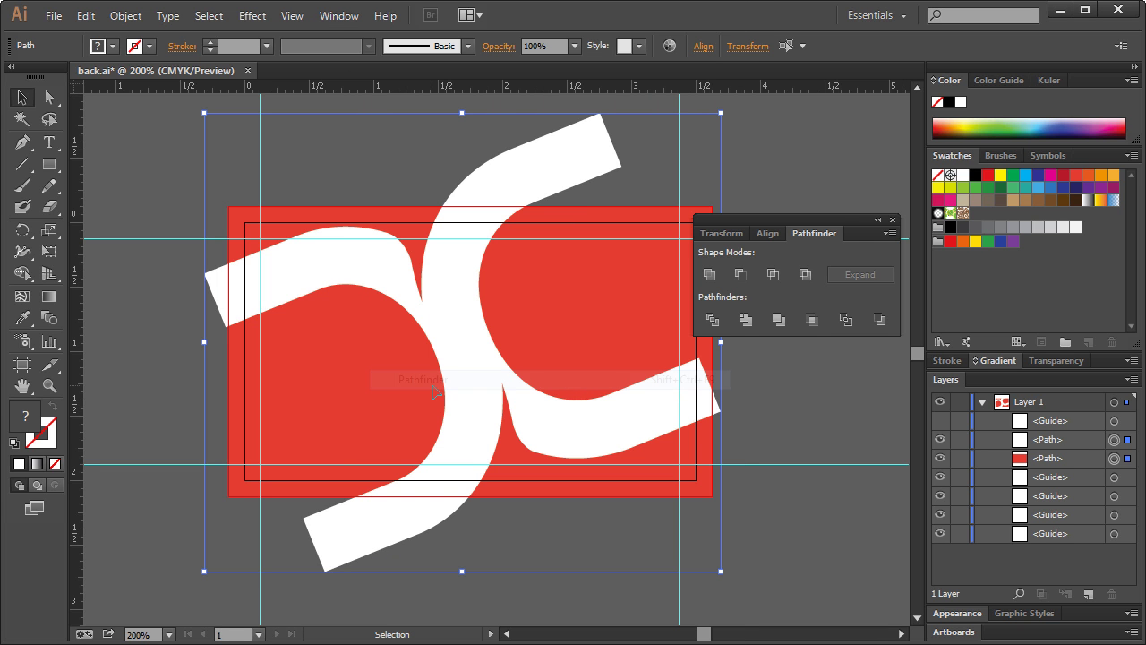
{"action": "left_click", "coordinate": [742, 276]}
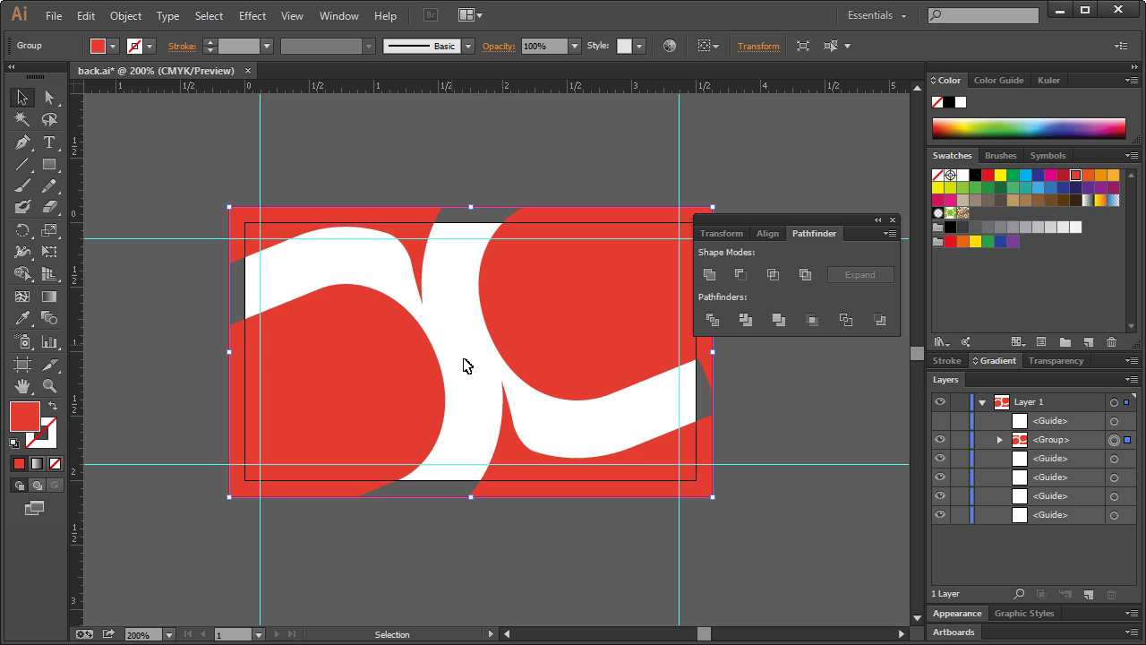
{"action": "left_click", "coordinate": [480, 180]}
- Draw a rectangle covering the whole card and place it below the logo group
{"action": "left_click", "coordinate": [49, 168]}
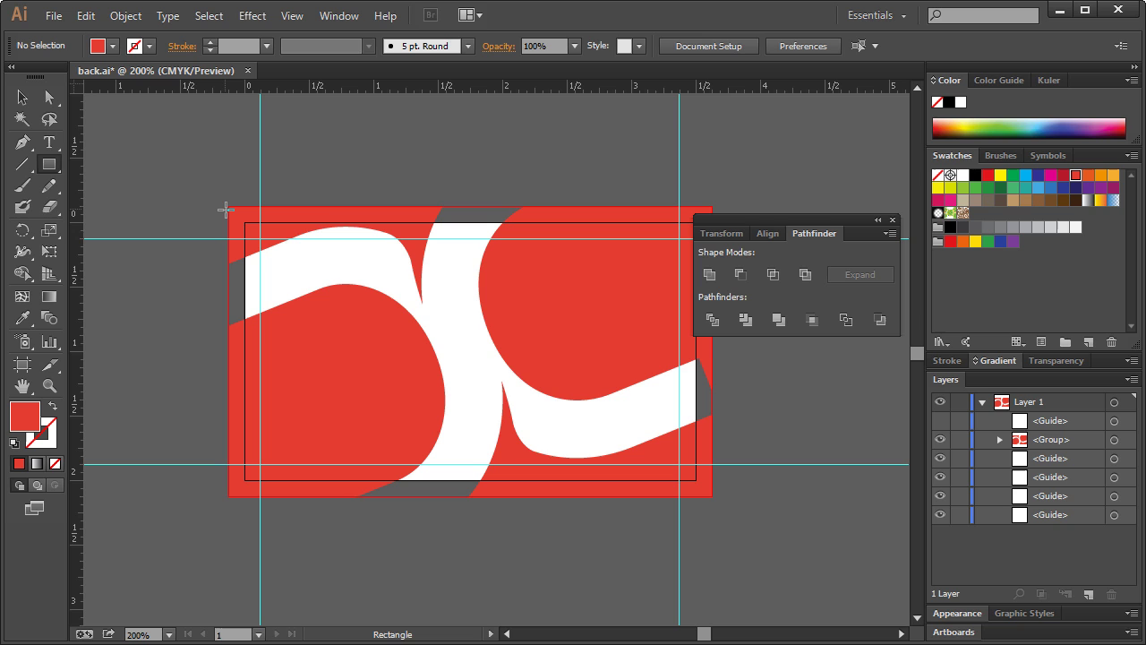
{"action": "mouse_move", "coordinate": [228, 206]}
{"action": "left_mouse_down"}
{"action": "mouse_move", "coordinate": [630, 415]}
{"action": "mouse_move", "coordinate": [713, 495]}
{"action": "left_mouse_up"}
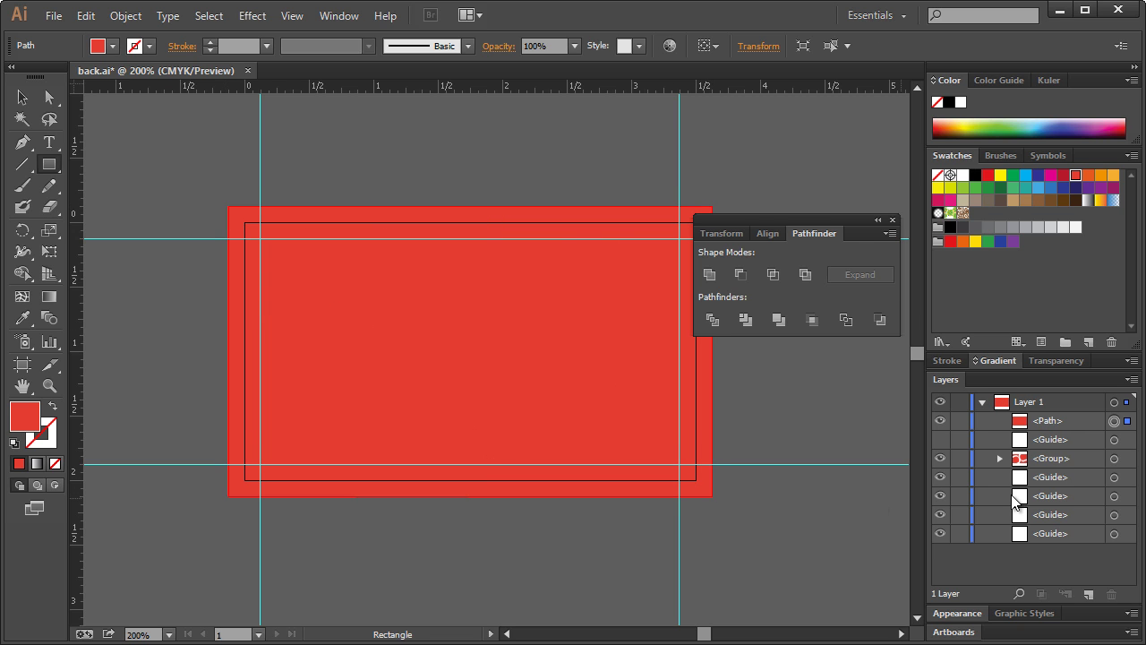
{"action": "left_click_drag", "start_coordinate": [1062, 437], "coordinate": [1061, 461]}
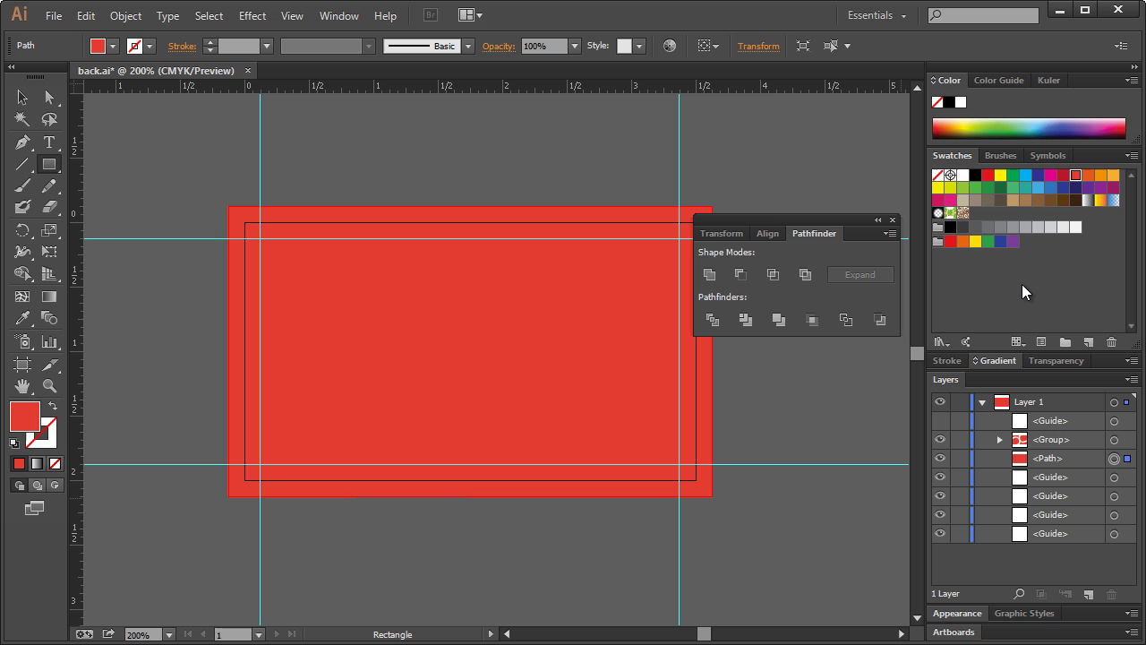
- Fill the new rectangle with a darker red, then deselect it
{"action": "left_click", "coordinate": [987, 362]}
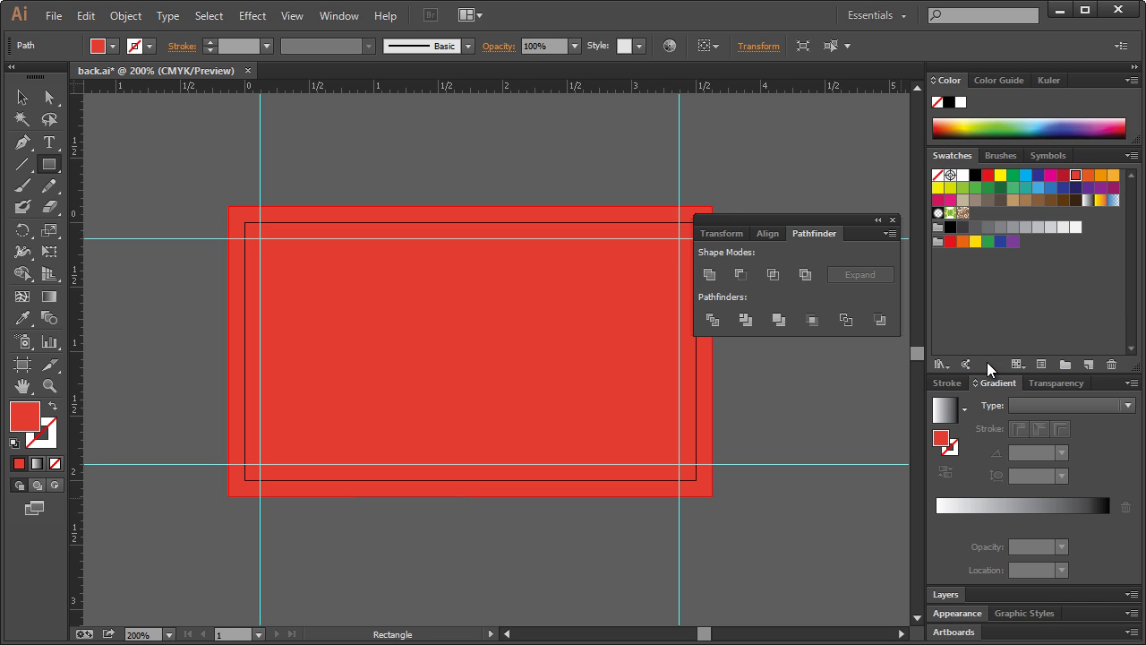
{"action": "double_click", "coordinate": [940, 438]}
{"action": "left_click_drag", "start_coordinate": [750, 285], "coordinate": [753, 292]}
{"action": "left_click", "coordinate": [967, 248]}
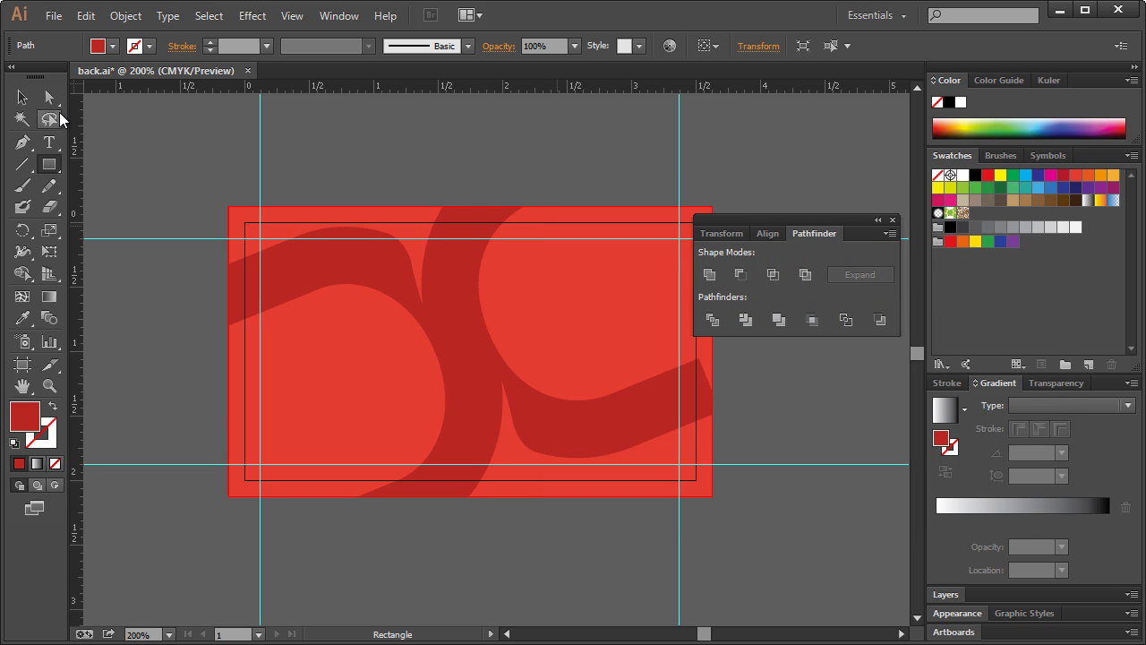
{"action": "key", "text": "v"}
{"action": "left_click", "coordinate": [372, 151]}
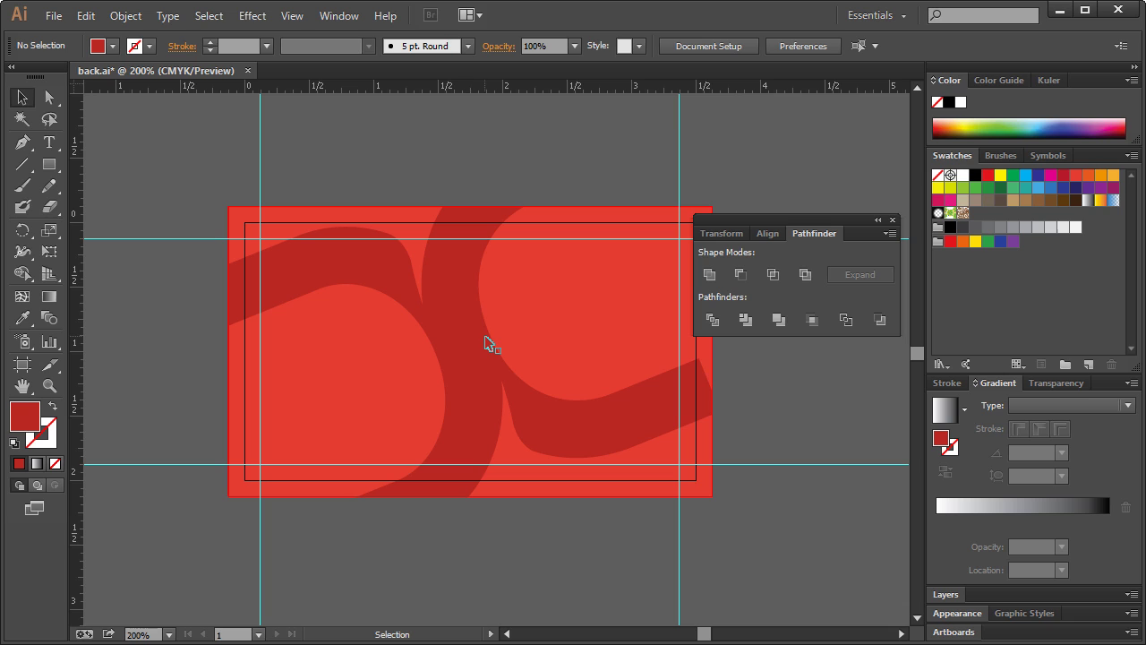
- Save back.ai and close the Pathfinder panel group
{"action": "key", "text": "ctrl"}
{"action": "key", "text": "ctrl+s"}
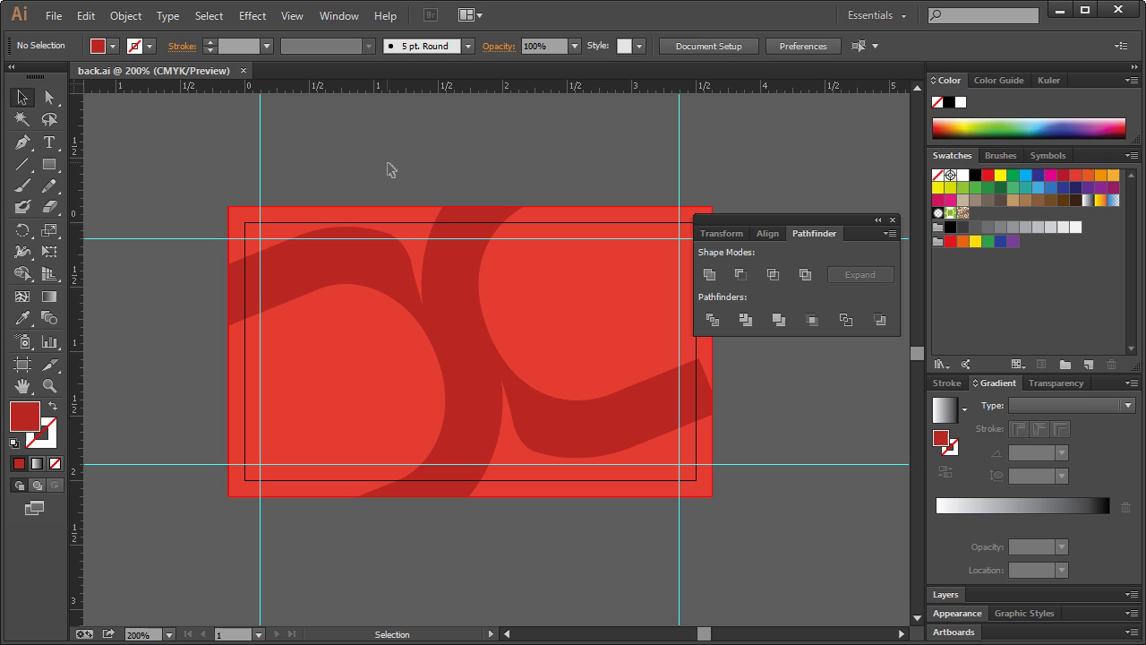
{"action": "left_click", "coordinate": [893, 221]}
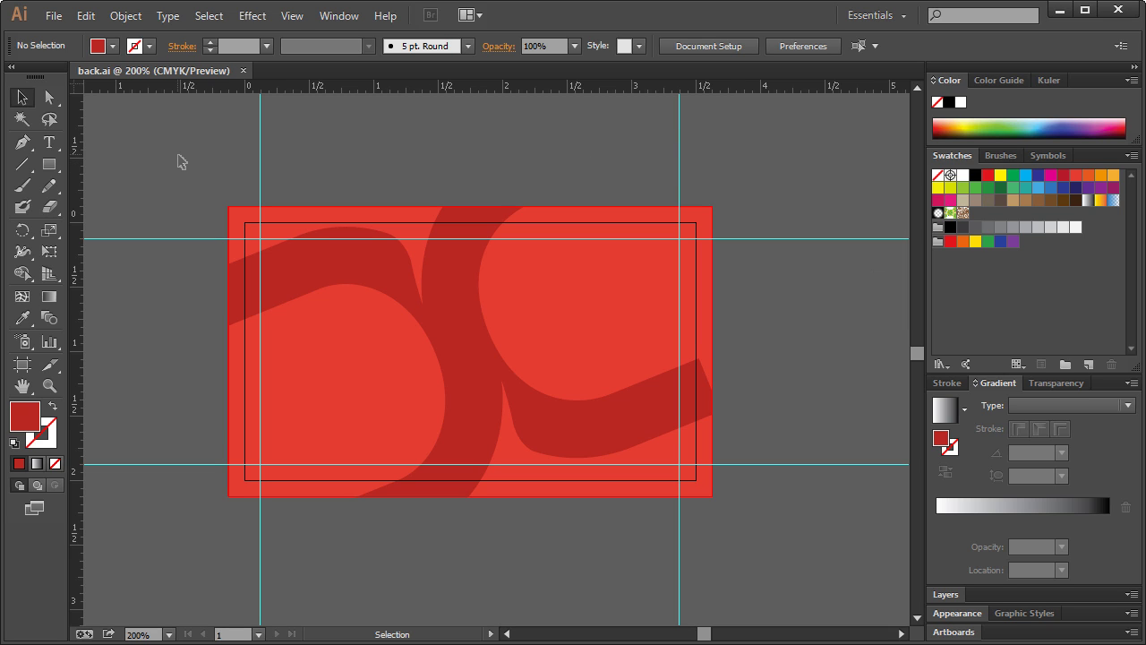
- Reopen front.ai from the recent files list
{"action": "left_click", "coordinate": [54, 15]}
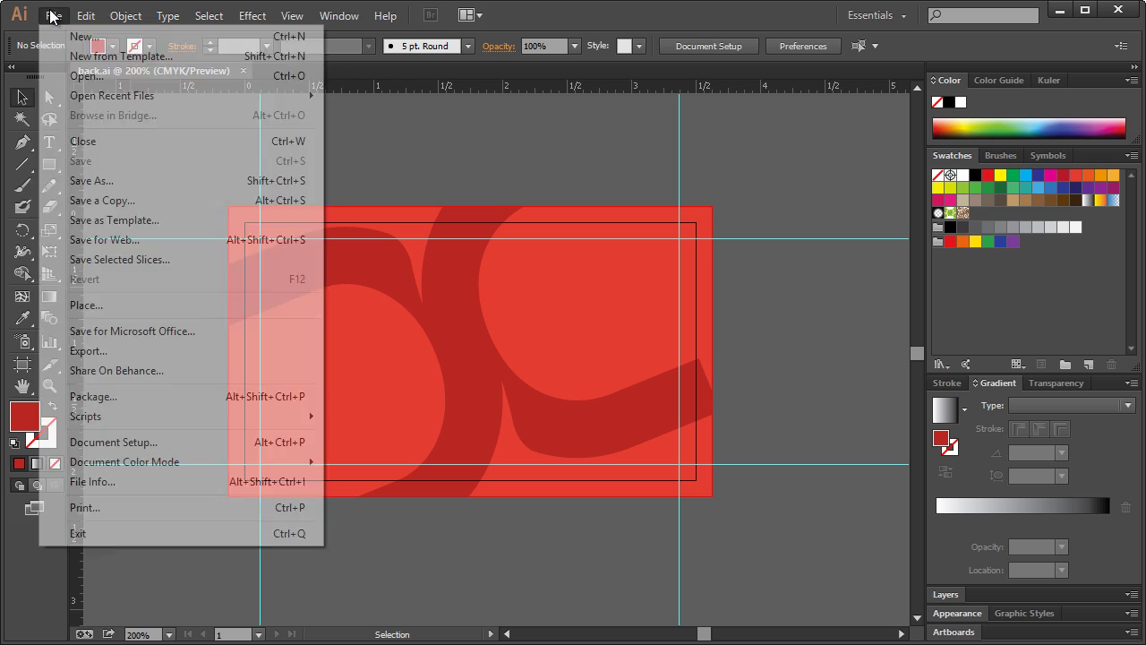
{"action": "mouse_move", "coordinate": [117, 96]}
{"action": "left_click", "coordinate": [374, 116]}
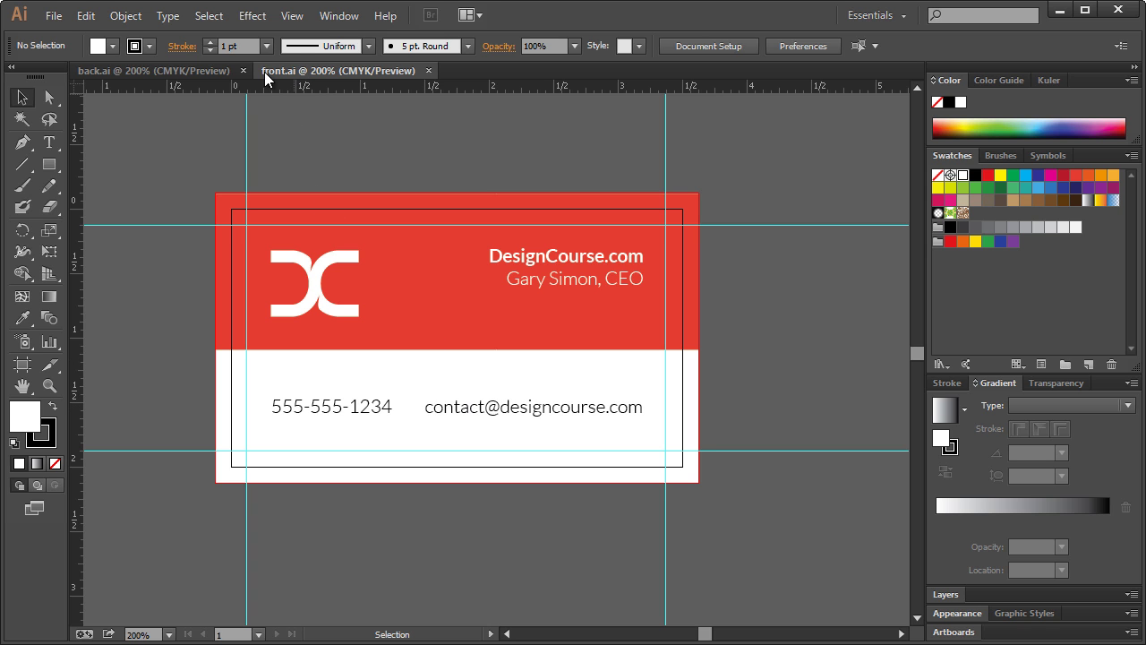
- Save the front card as a copy with '-outlines' appended to its name, in Illustrator CC format
{"action": "left_click", "coordinate": [55, 17]}
{"action": "left_click", "coordinate": [73, 184]}
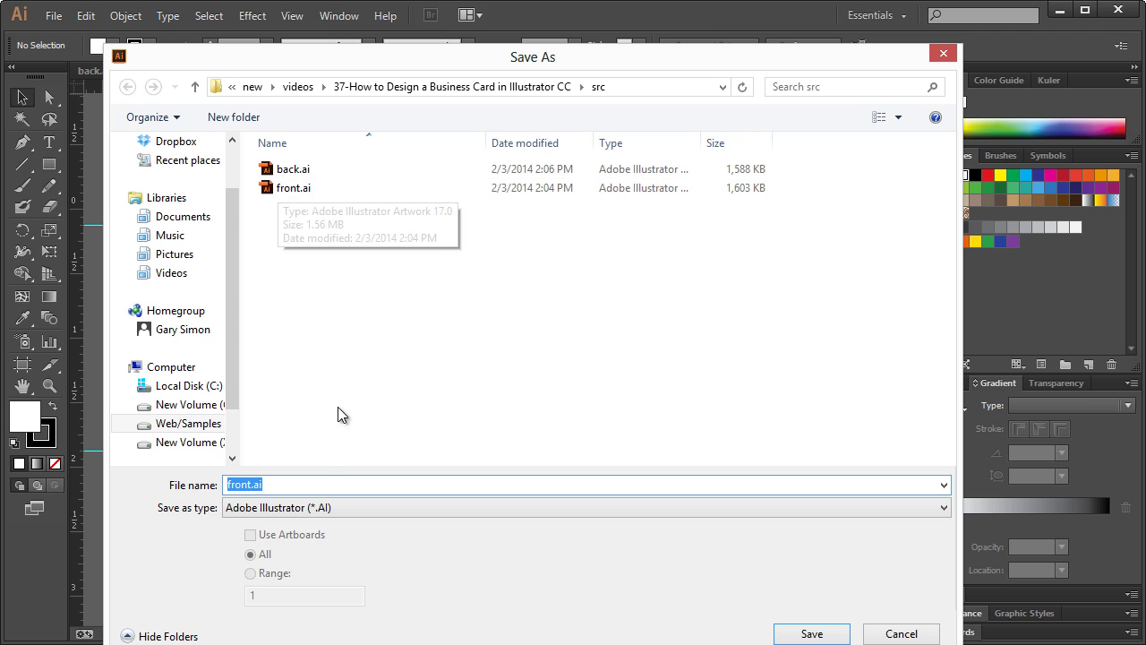
{"action": "left_click", "coordinate": [313, 484]}
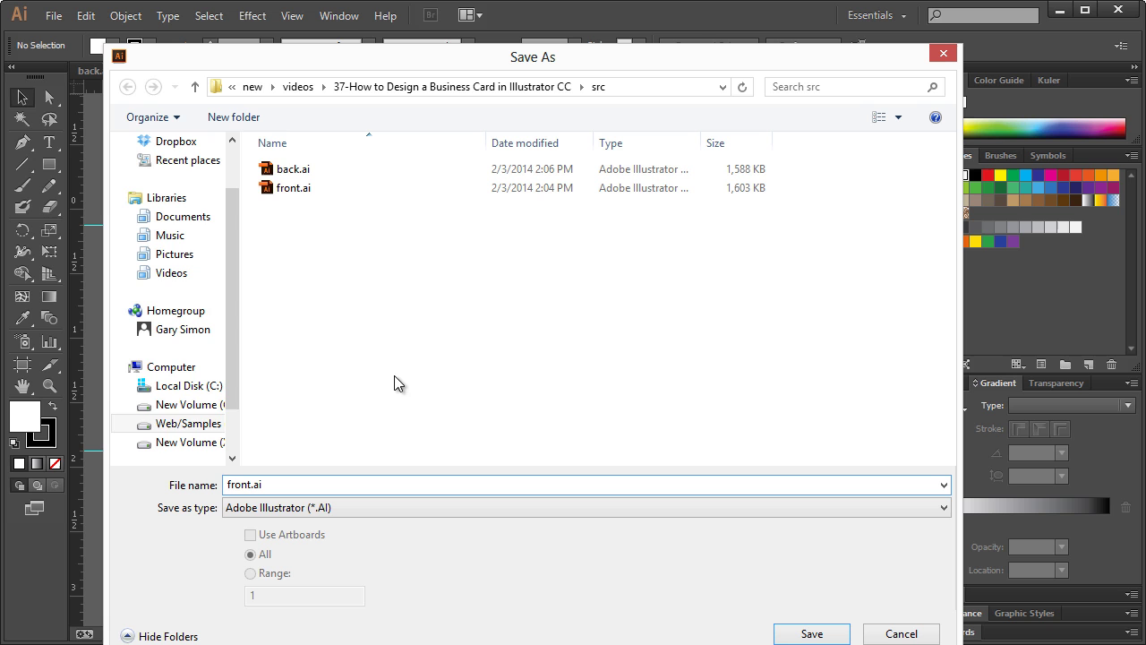
{"action": "type", "text": "-outlines"}
{"action": "key", "text": "Return"}
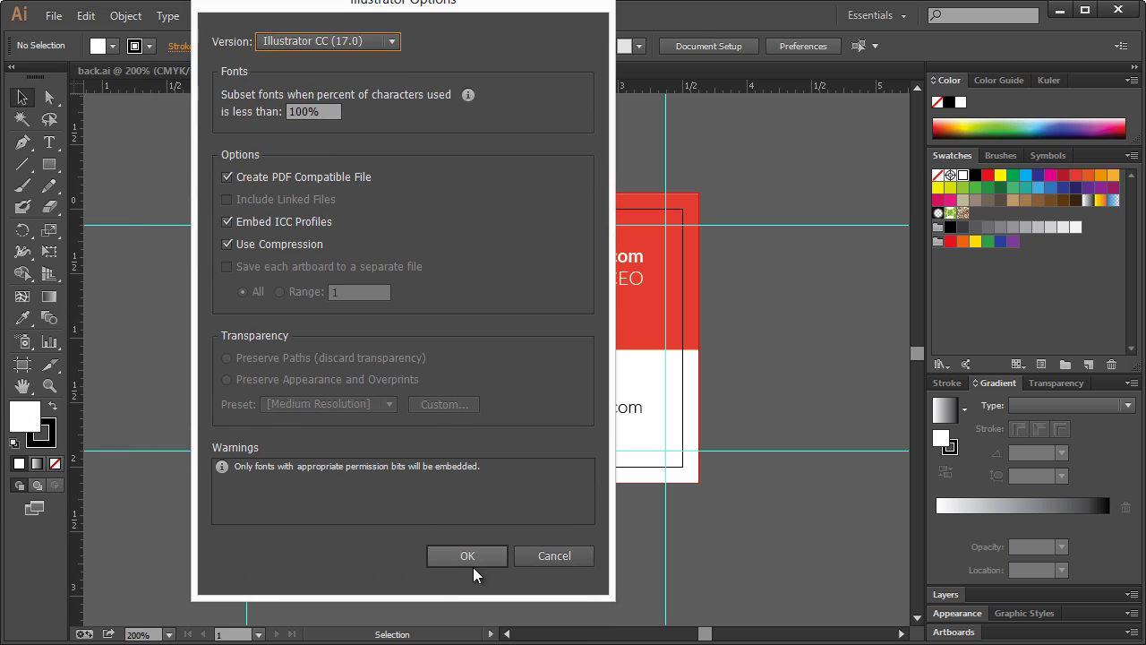
{"action": "left_click", "coordinate": [462, 561]}
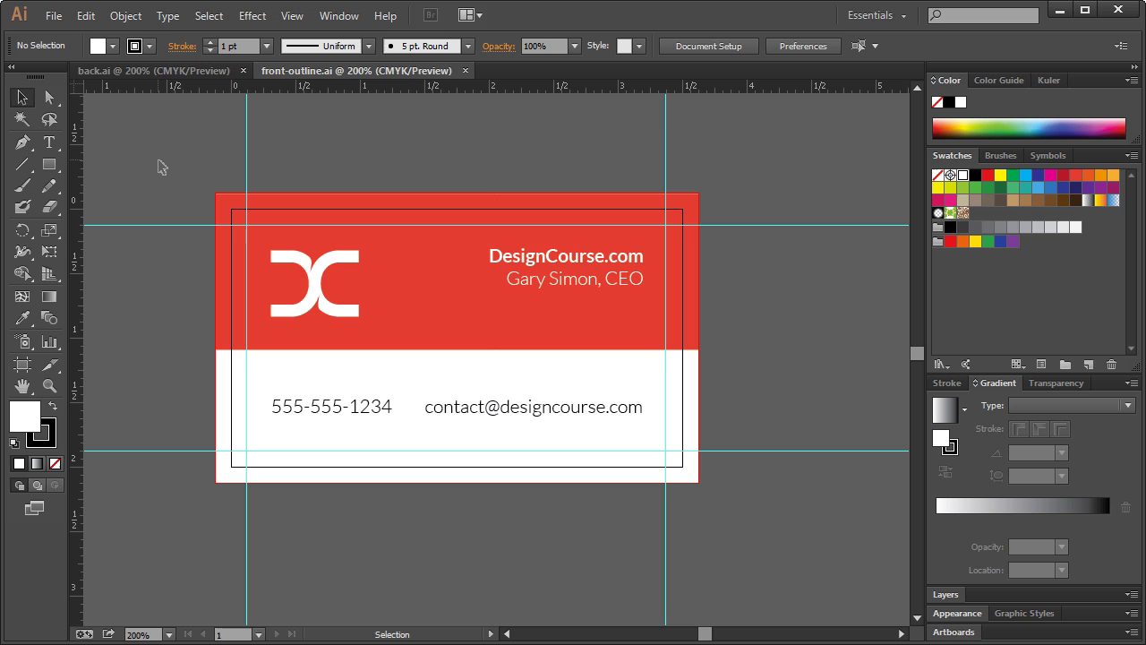
- Select all the card's text and logo and convert them to outlines with Shift+Ctrl+O
{"action": "left_click_drag", "start_coordinate": [159, 161], "coordinate": [798, 512]}
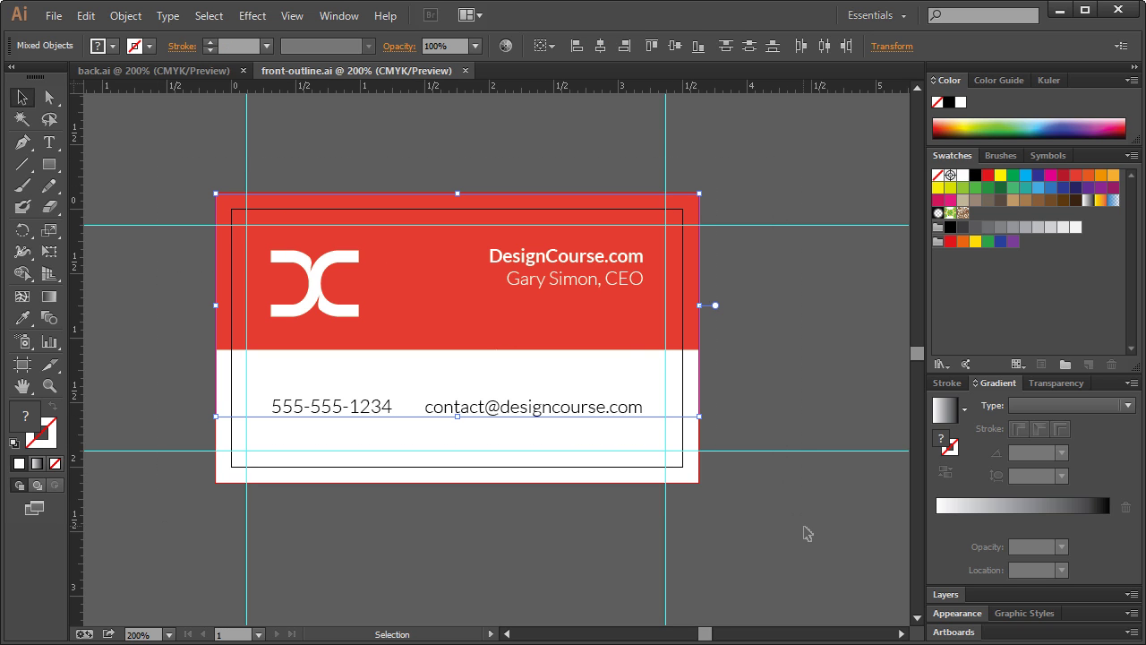
{"action": "left_click", "coordinate": [121, 15]}
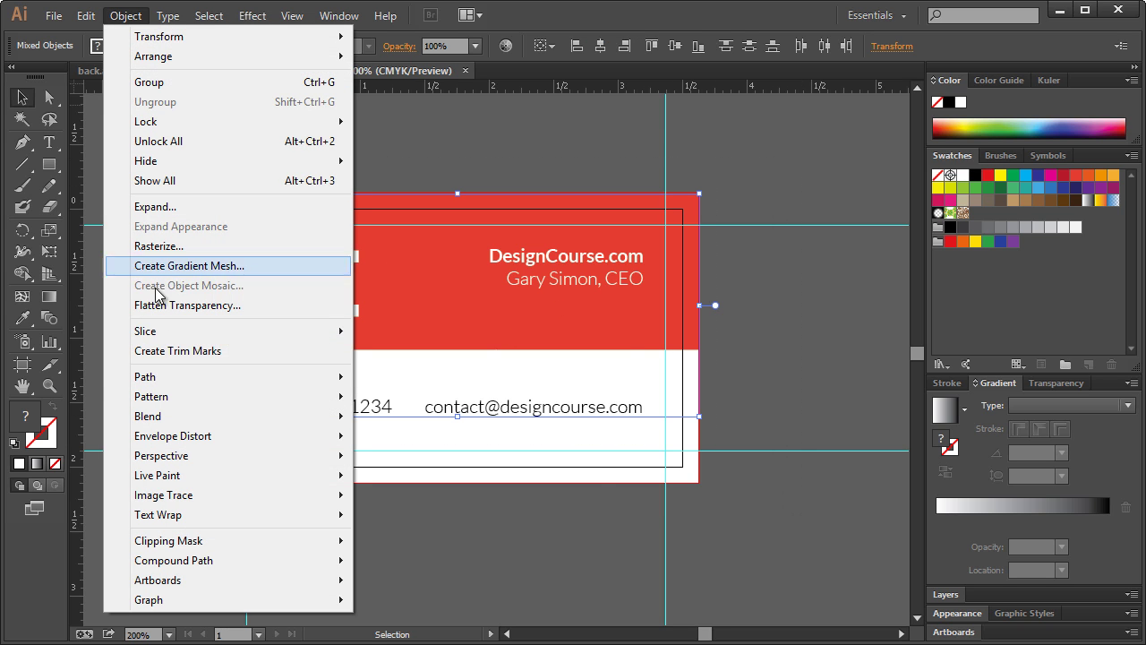
{"action": "mouse_move", "coordinate": [312, 376]}
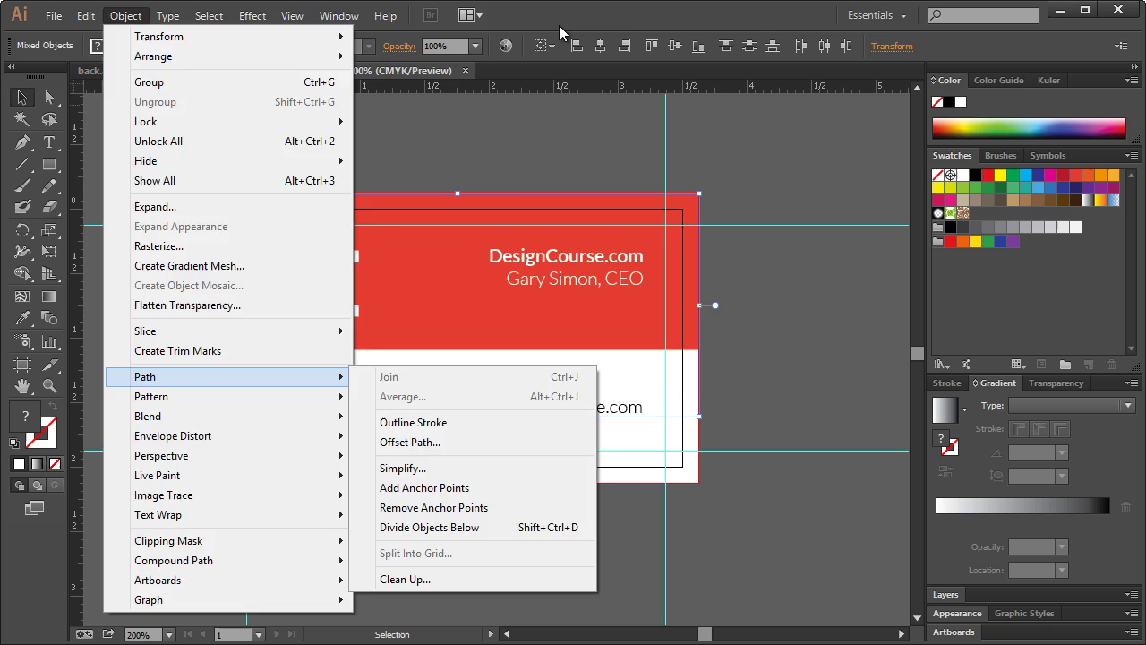
{"action": "left_click", "coordinate": [556, 125]}
{"action": "key", "text": "ctrl+shift+o"}
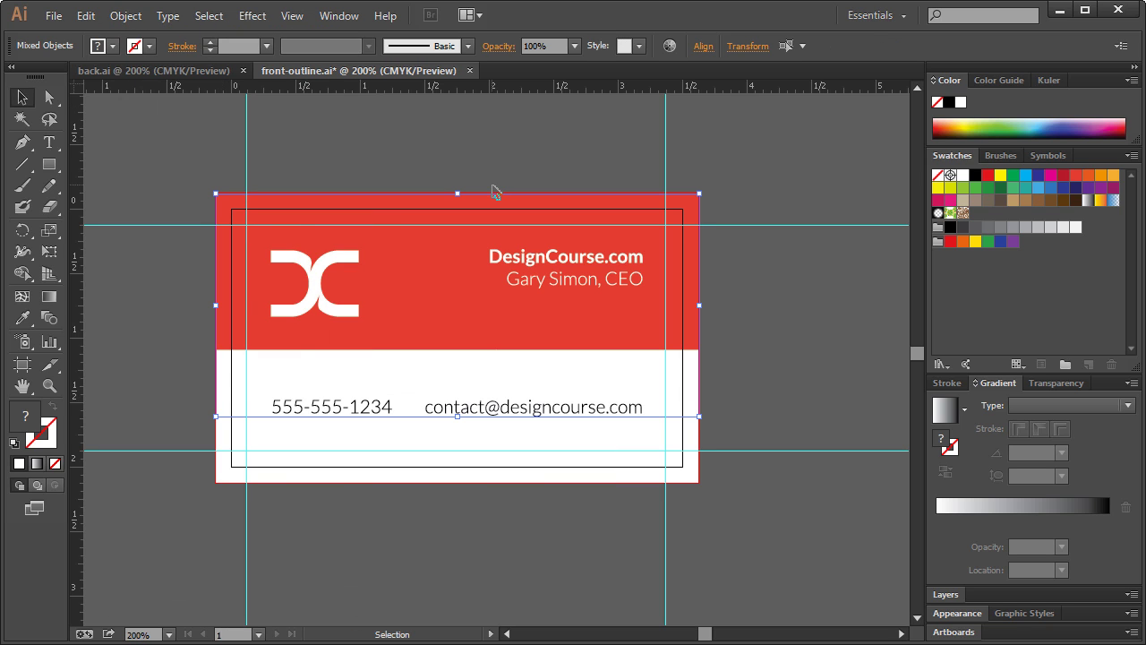
- Verify the DesignCourse.com name and title are now an outlined group
{"action": "key", "text": "v"}
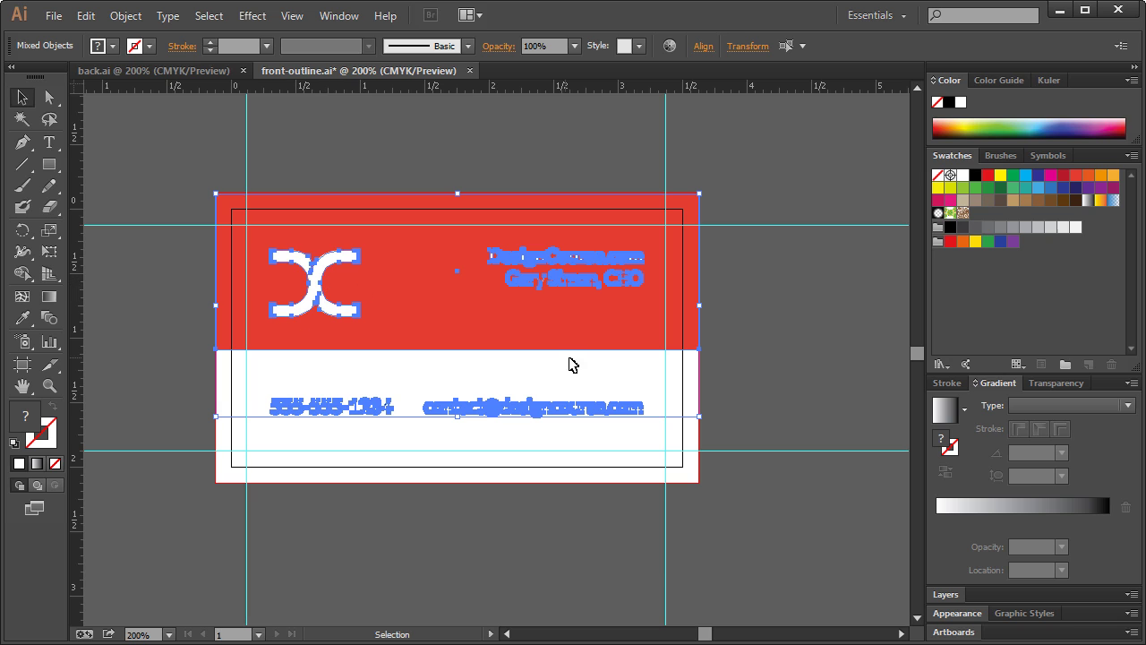
{"action": "left_click", "coordinate": [792, 199]}
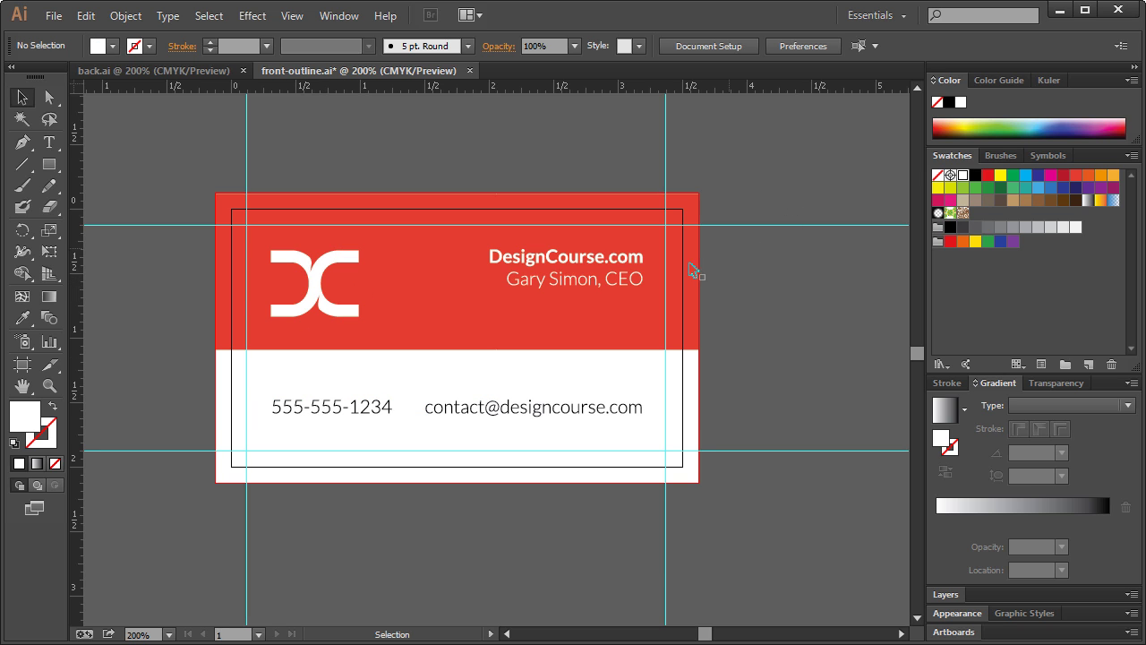
{"action": "left_click", "coordinate": [575, 265]}
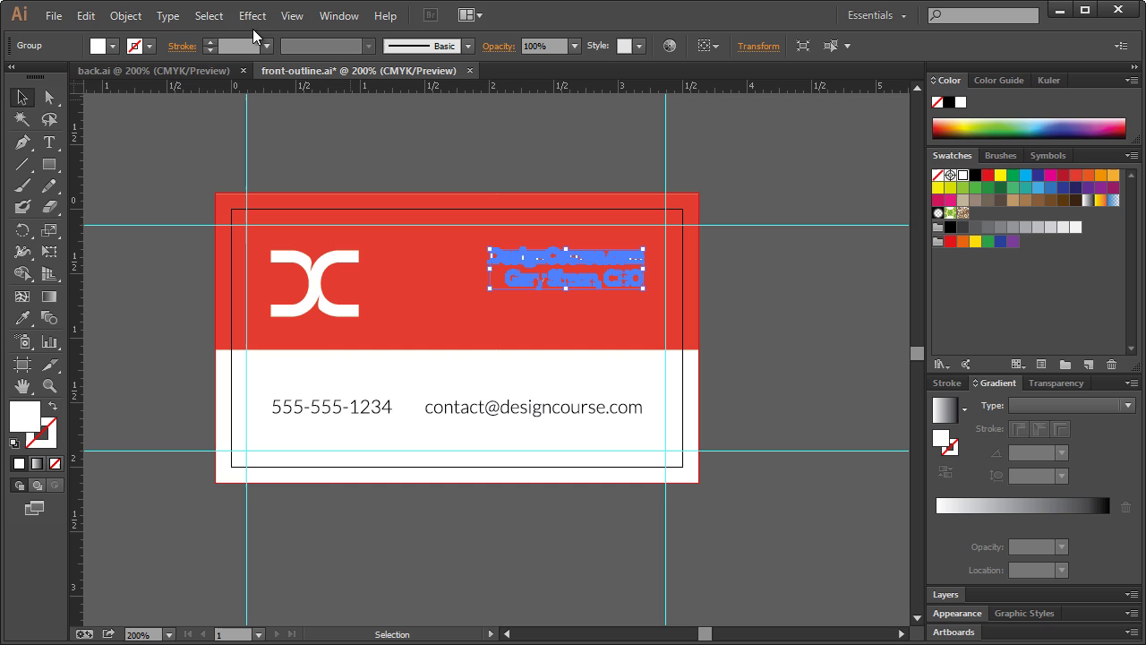
{"action": "left_click", "coordinate": [53, 16]}
{"action": "left_click", "coordinate": [53, 16]}
{"action": "left_click", "coordinate": [740, 282]}
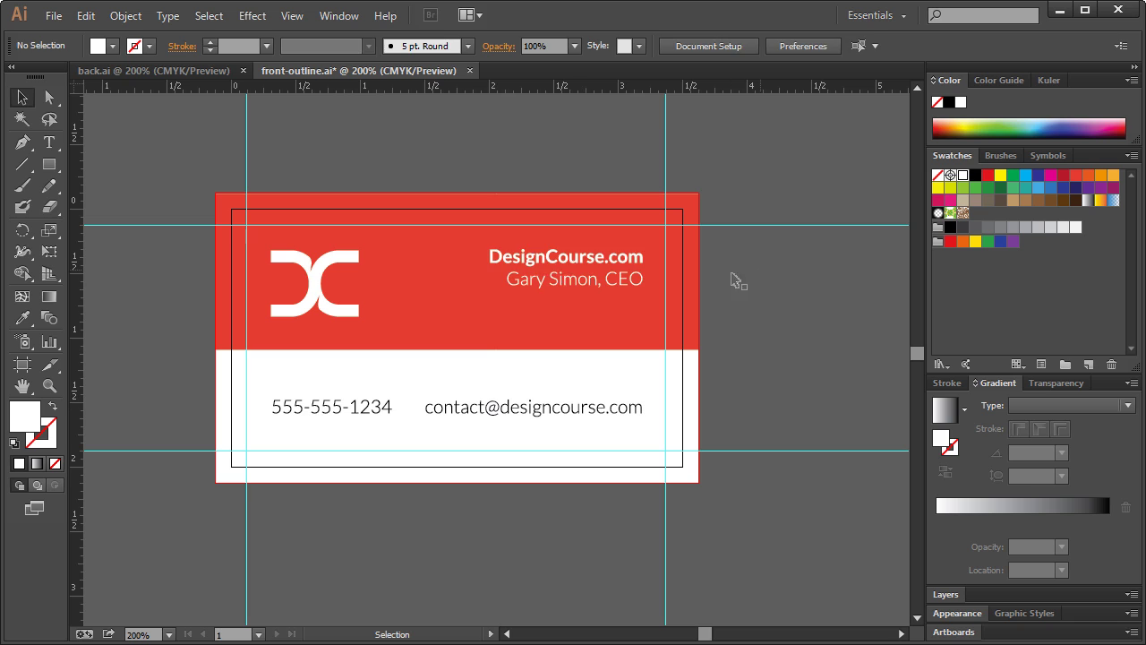
{"action": "left_click", "coordinate": [540, 262]}
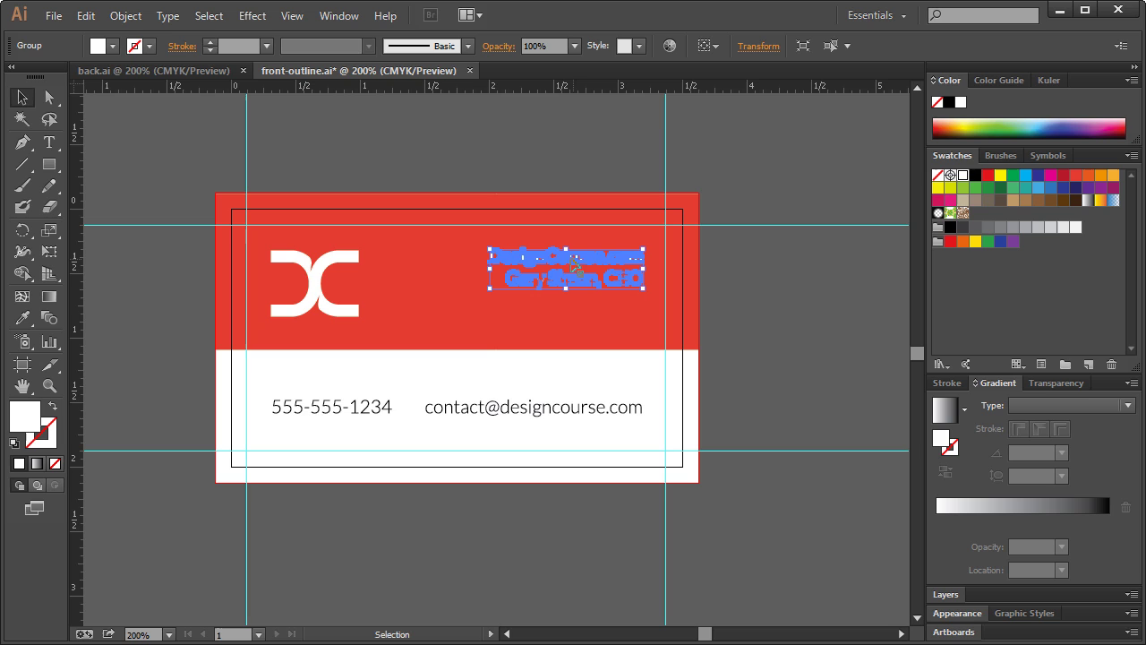
- Verify the contact e-mail line is also converted to outlines
{"action": "left_click", "coordinate": [555, 261]}
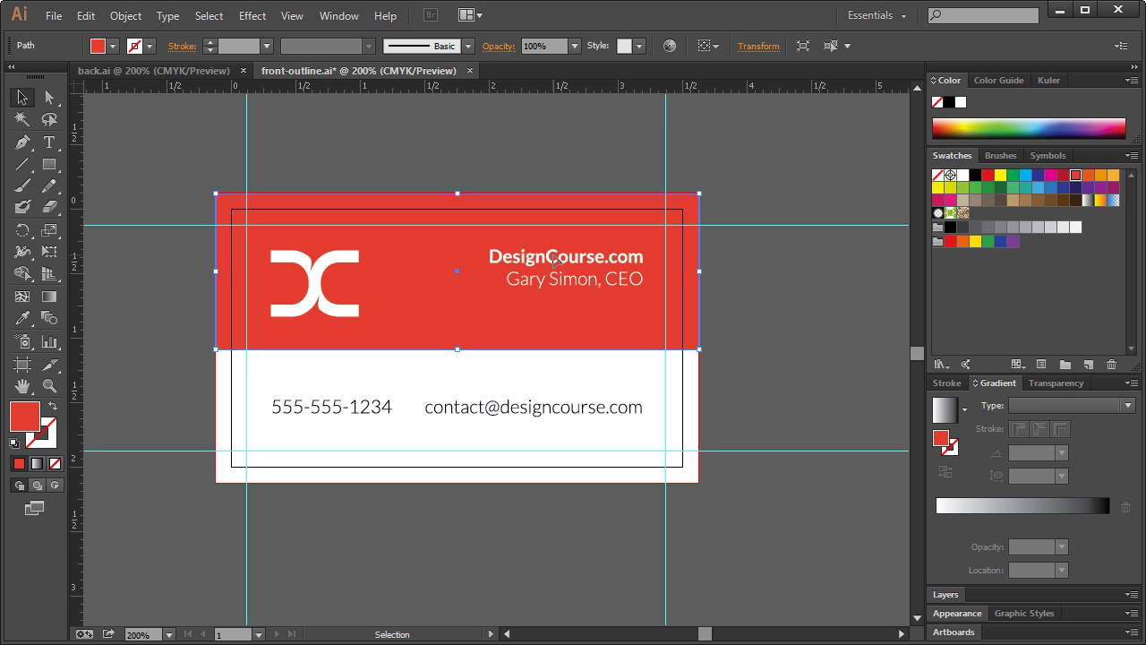
{"action": "left_click", "coordinate": [743, 261]}
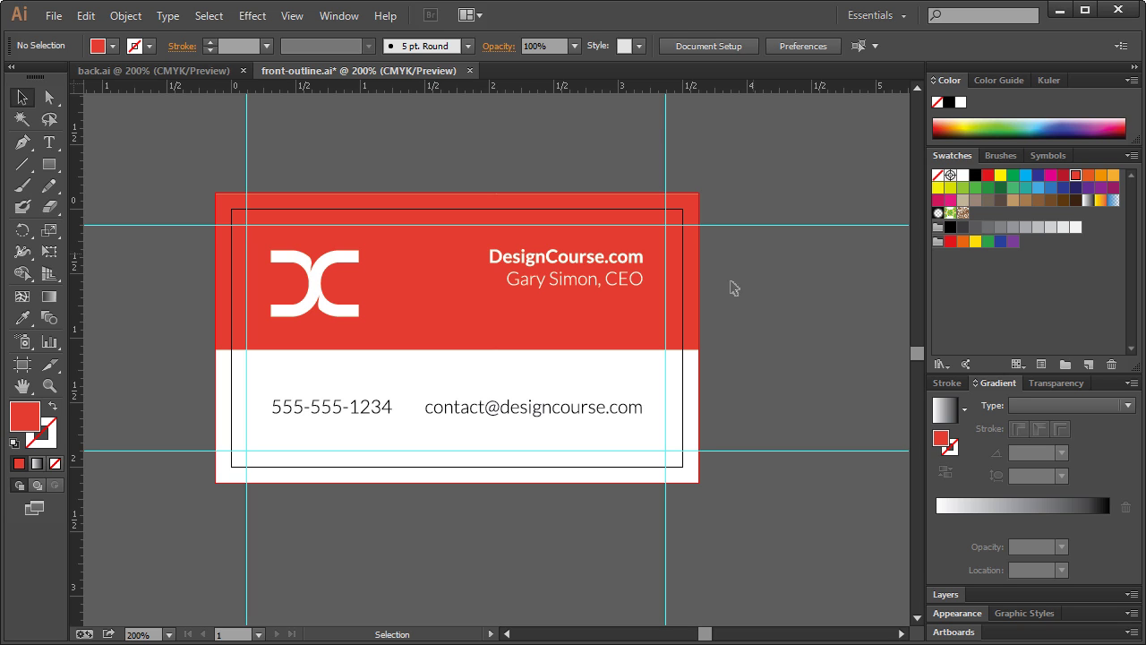
{"action": "left_click", "coordinate": [591, 412]}
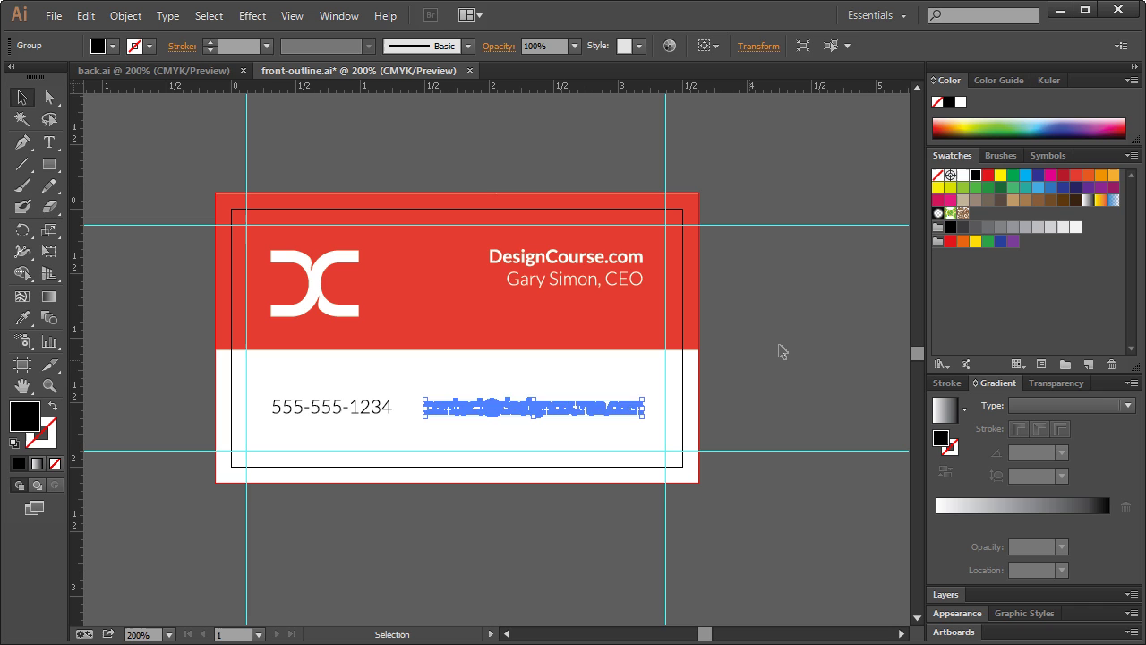
{"action": "left_click", "coordinate": [781, 349]}
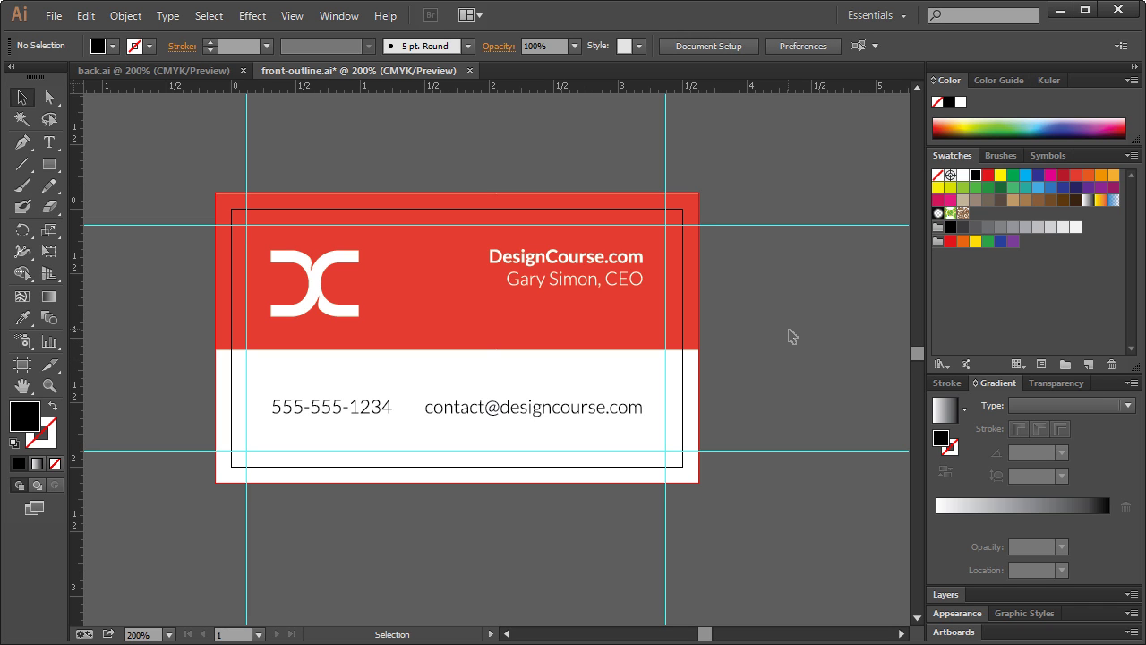
{"action": "left_click", "coordinate": [152, 74]}
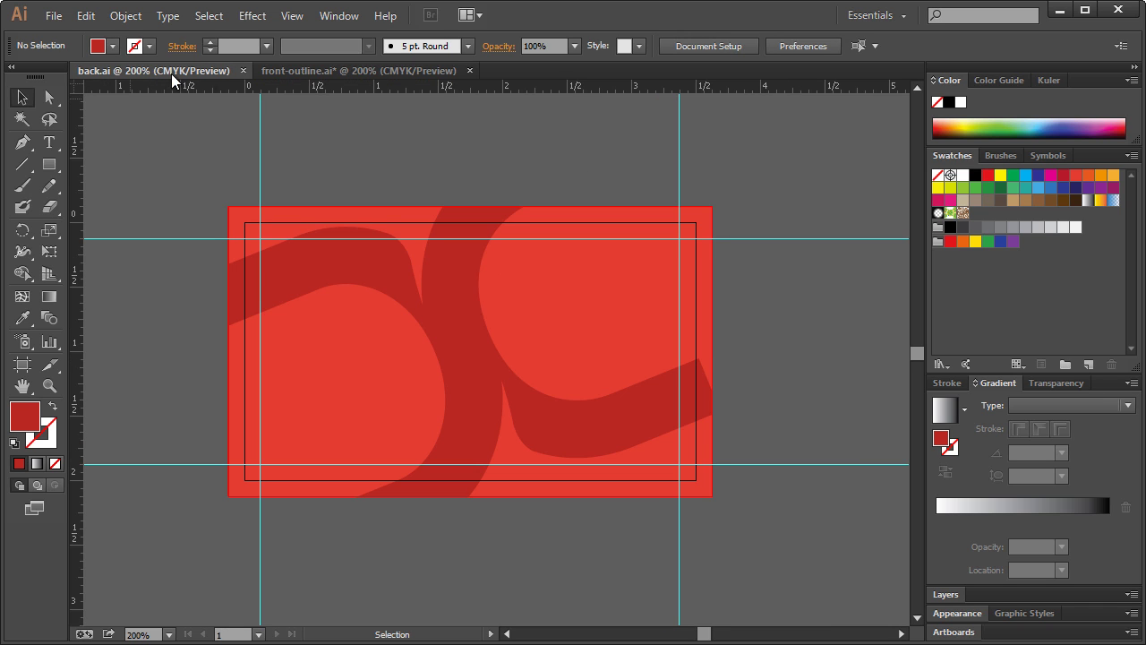
{"action": "left_click", "coordinate": [301, 70]}
{"action": "left_click", "coordinate": [161, 70]}
{"action": "left_click", "coordinate": [319, 71]}
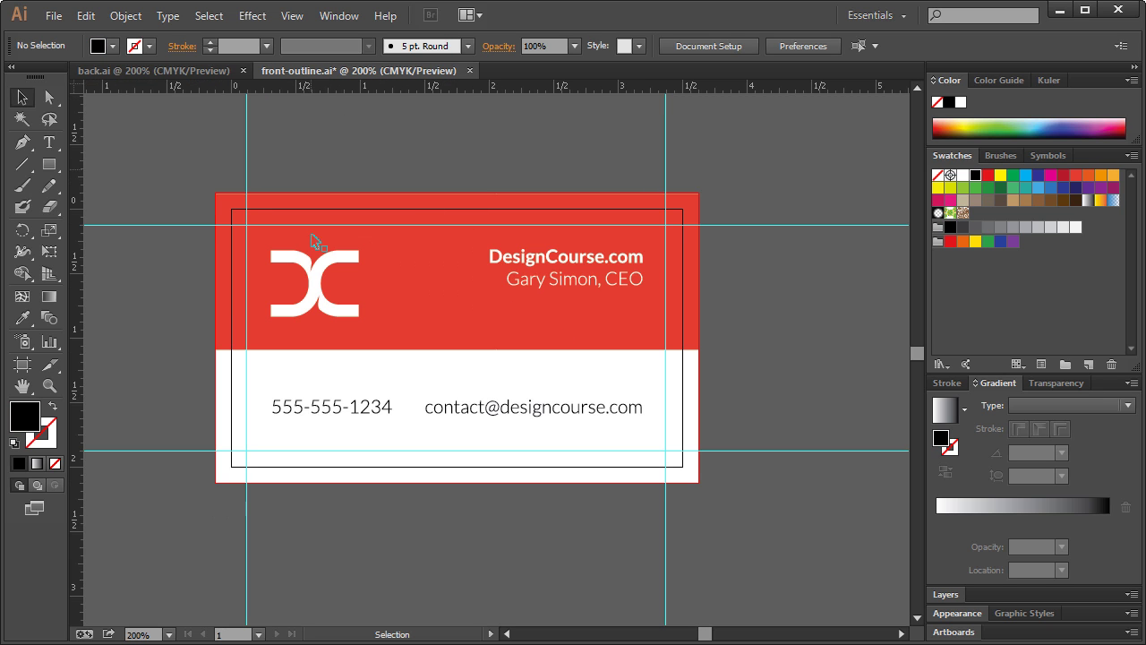